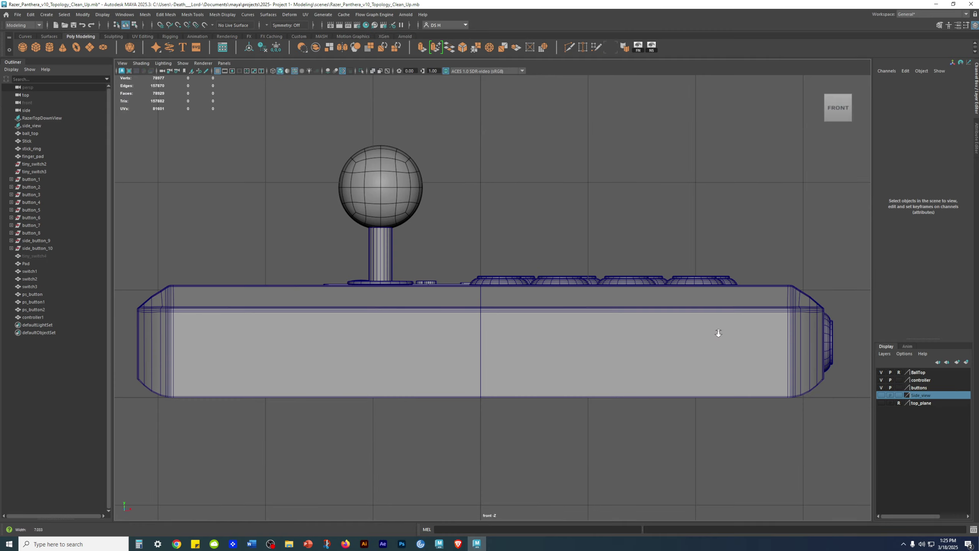
Step: Examine the bevelled edges at both ends of the controller body in the front view, including the bottom curve
alt+right_drag(295, 251, 694, 370)
alt+middle_drag(562, 290, 587, 303)
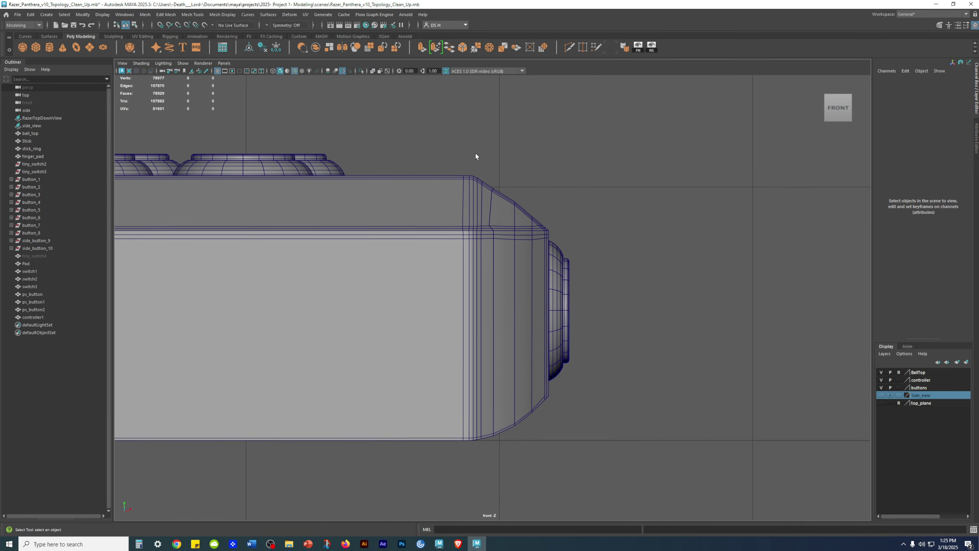
alt+right_drag(471, 230, 570, 214)
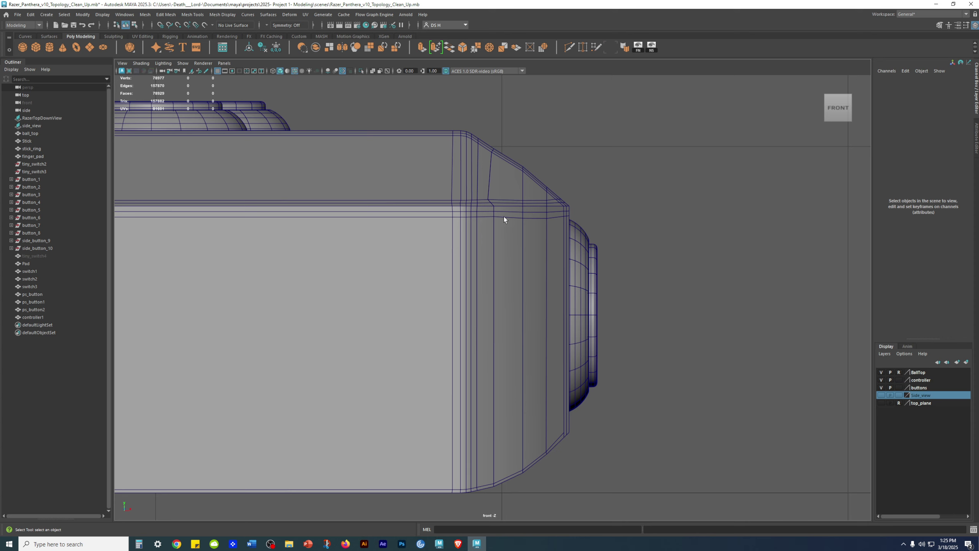
alt+right_drag(654, 272, 328, 260)
alt+middle_drag(328, 260, 718, 256)
alt+right_drag(444, 293, 739, 320)
scroll(477, 301, down, 5)
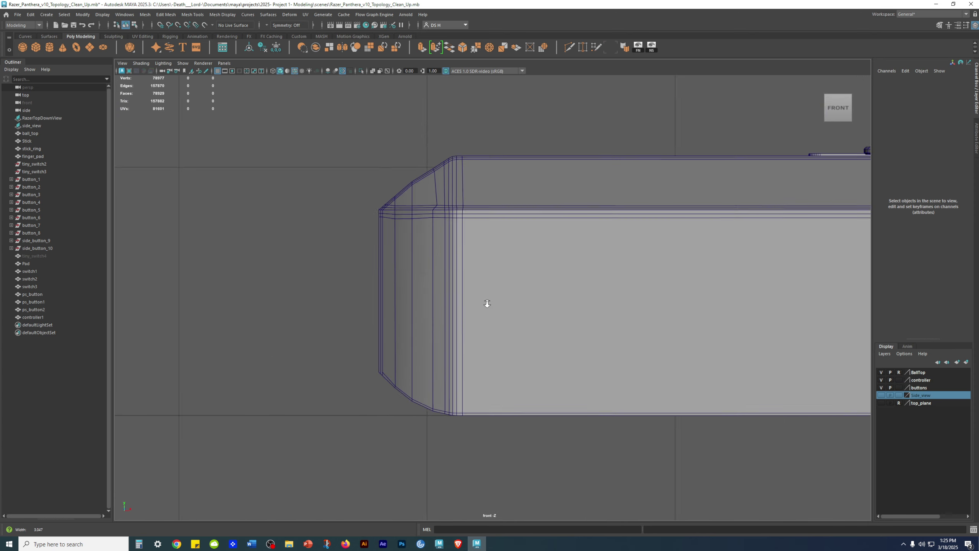
alt+right_drag(394, 335, 632, 416)
alt+middle_drag(296, 371, 393, 259)
alt+right_drag(392, 259, 600, 473)
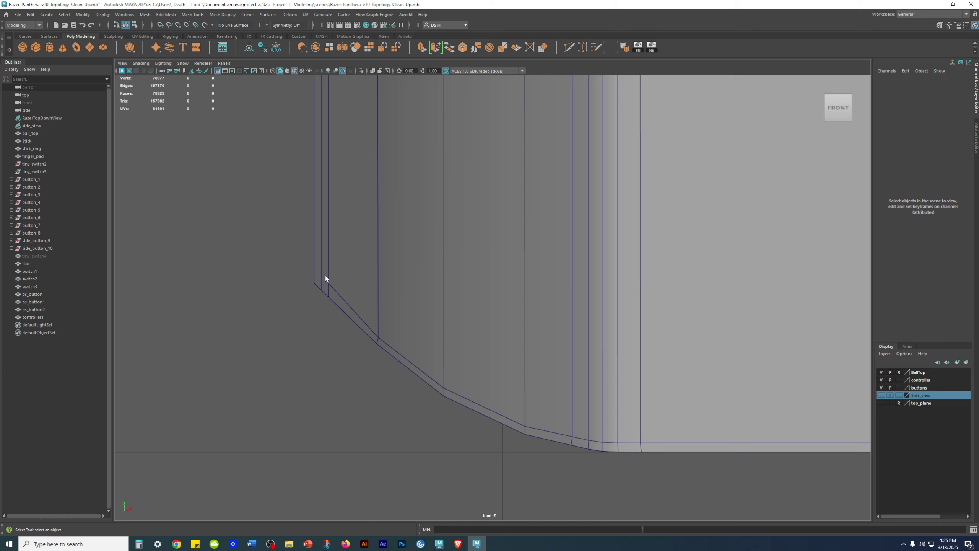
alt+right_drag(791, 482, 615, 357)
alt+middle_drag(614, 357, 253, 386)
scroll(568, 328, down, 5)
Step: In the perspective view, select the controller body and set the Fraction of its polyBevel24 input to 0
key(space)
key(space)
mouse_move(501, 251)
alt+mouse_down()
mouse_move(531, 208)
mouse_move(517, 259)
mouse_move(532, 257)
mouse_move(509, 250)
alt+mouse_up()
click(543, 248)
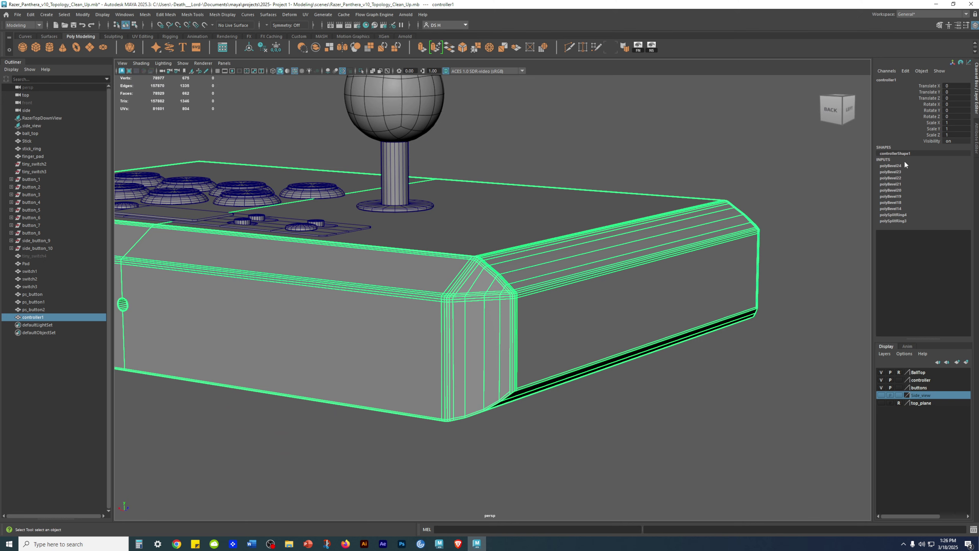
scroll(651, 264, up, 3)
scroll(571, 272, up, 3)
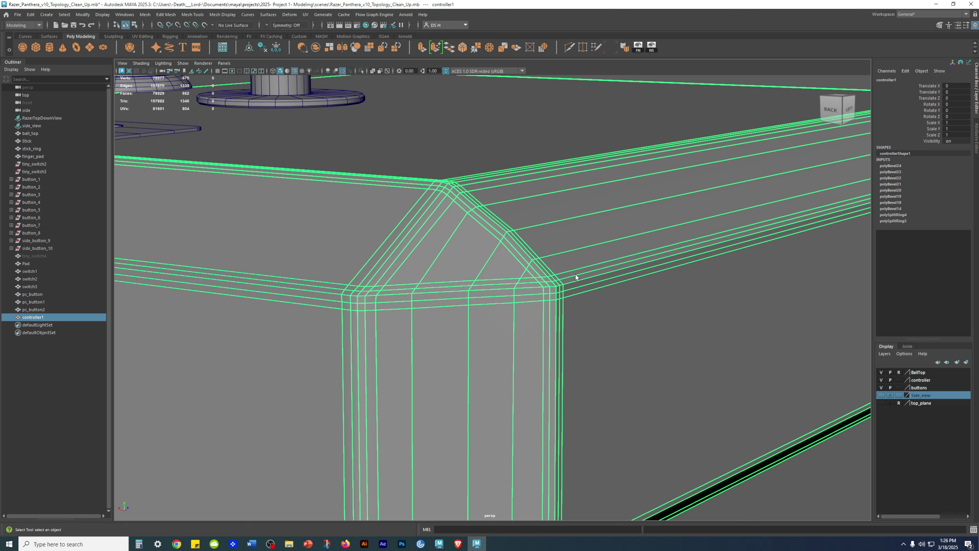
click(894, 166)
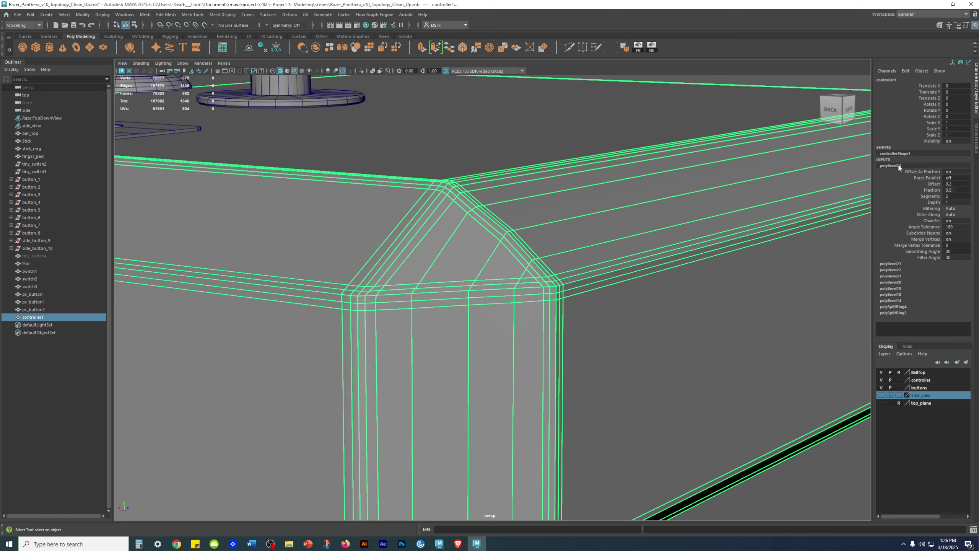
double_click(957, 191)
text(0)
key(Return)
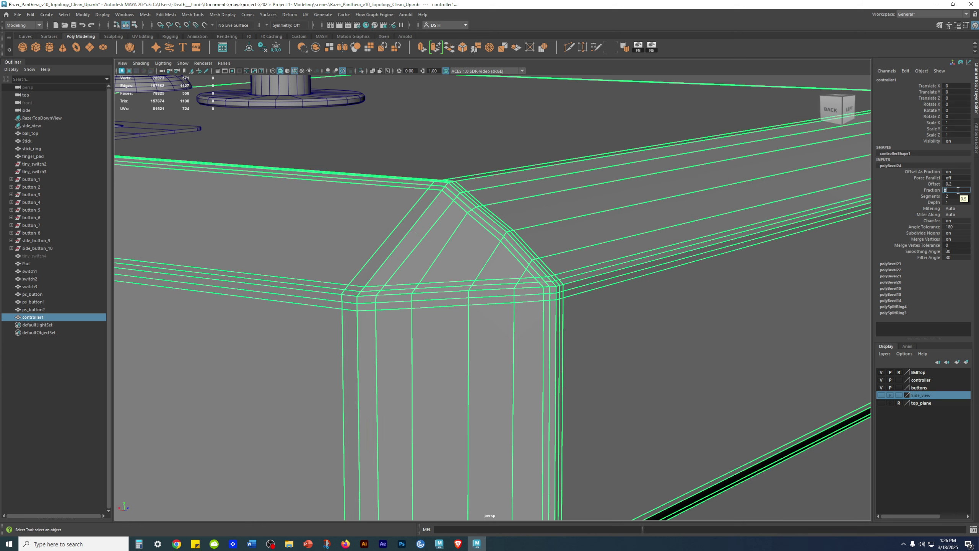
Step: Set the Fraction of the controller body's polyBevel23 input to 0
double_click(958, 196)
double_click(950, 190)
click(889, 265)
double_click(957, 196)
text(0)
key(Return)
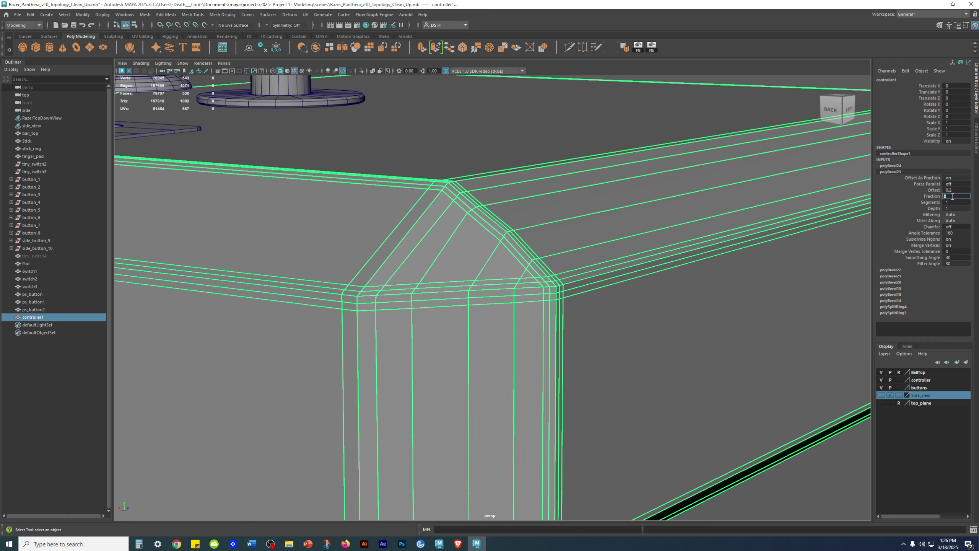
Step: Set the Fraction of the controller body's polyBevel22 and polyBevel21 inputs to 0
click(890, 270)
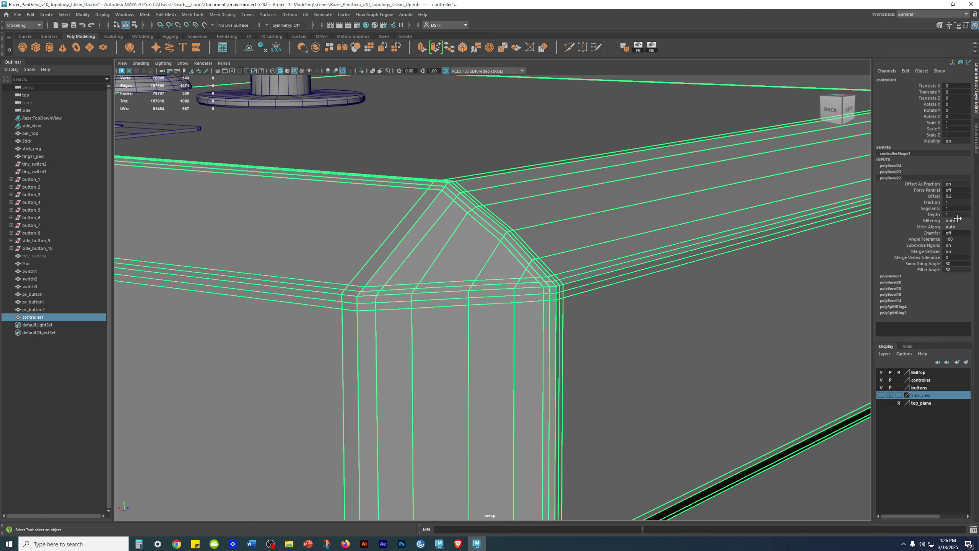
double_click(962, 201)
text(0)
key(Return)
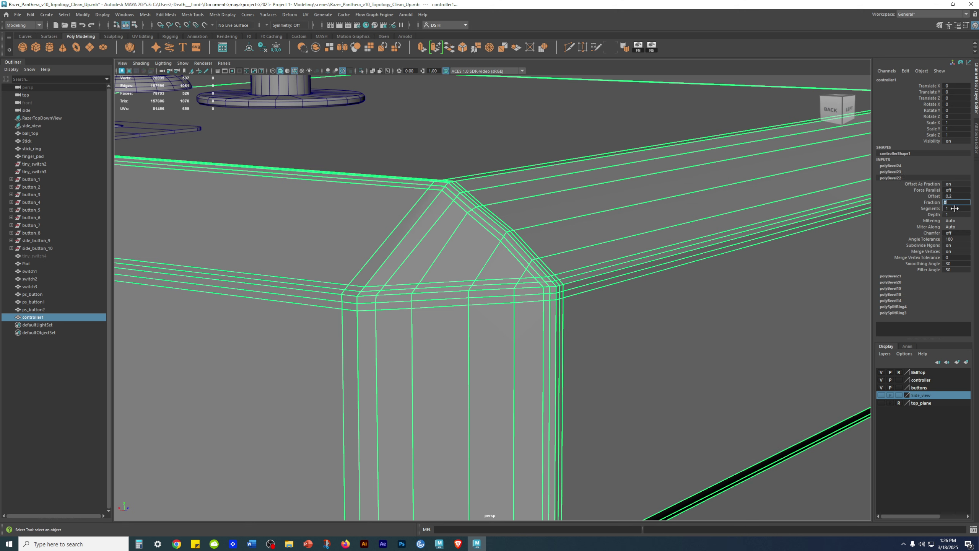
click(891, 276)
double_click(957, 208)
text(0)
key(Return)
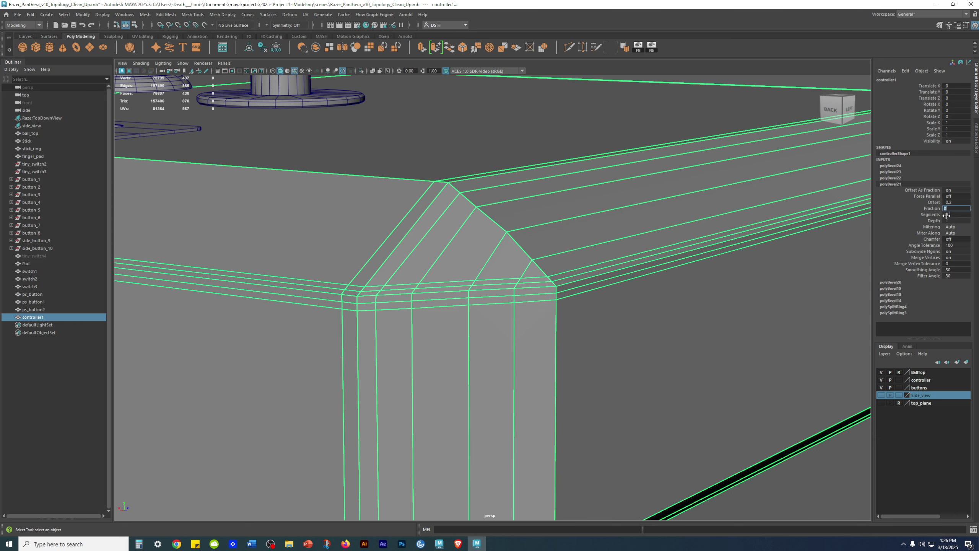
Step: Set the Fraction of the controller body's polyBevel20 and polyBevel19 inputs to 0
click(891, 282)
double_click(946, 215)
text(0)
key(Return)
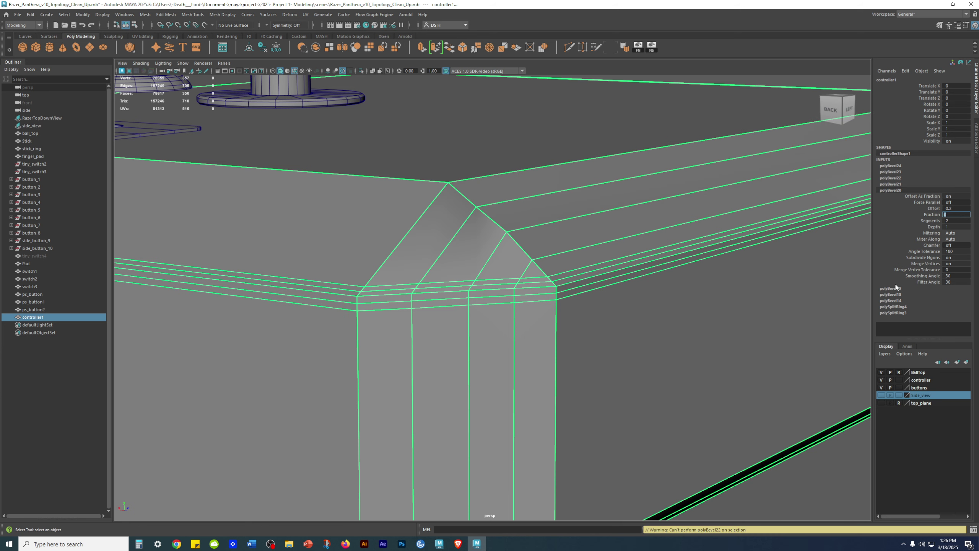
click(891, 289)
double_click(948, 221)
text(0)
key(Return)
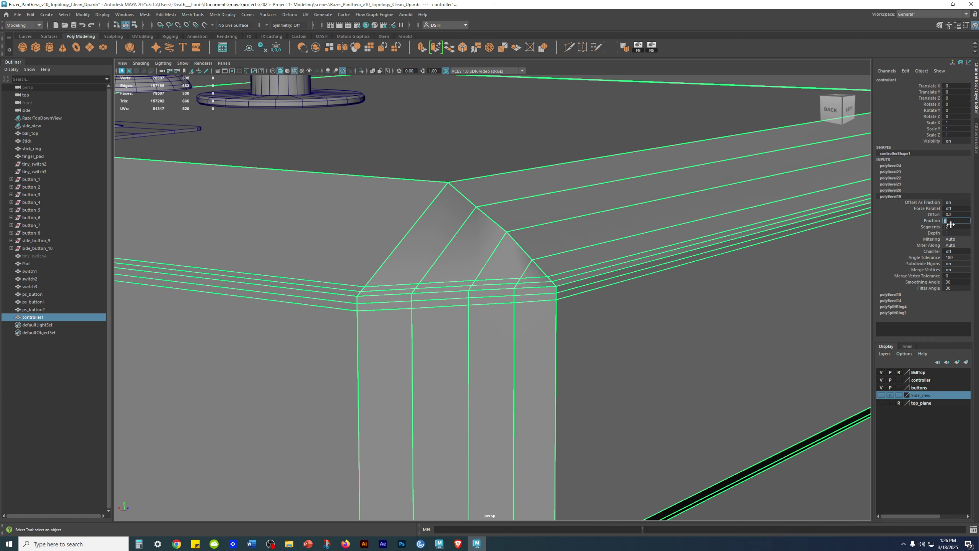
Step: Set the Fraction of the controller body's polyBevel18 and polyBevel14 inputs to 0
click(890, 294)
double_click(956, 227)
text(0)
key(Return)
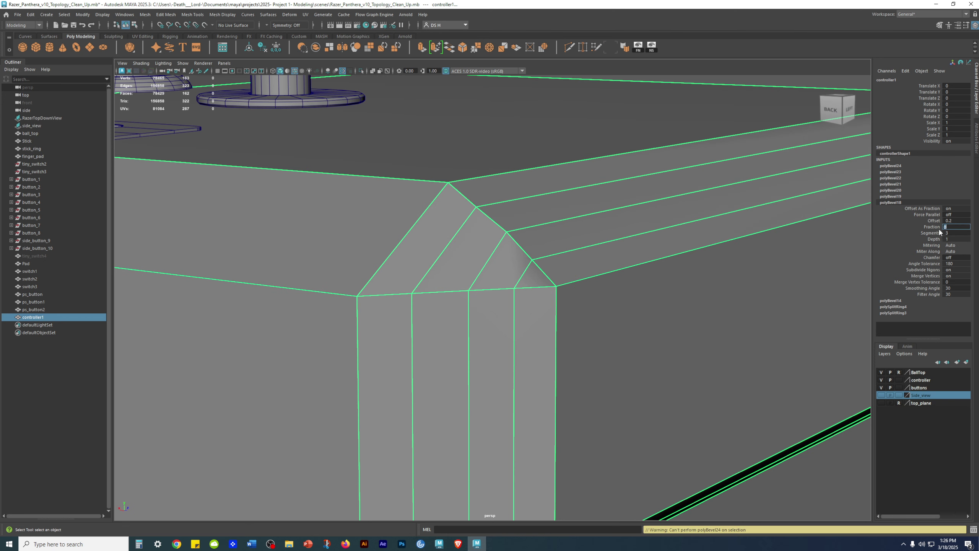
click(893, 301)
double_click(955, 233)
key(Return)
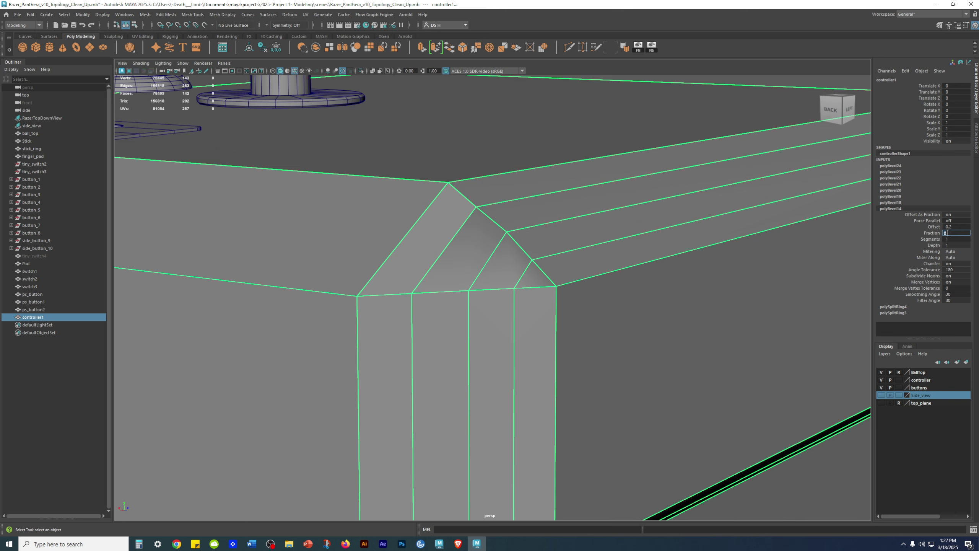
Step: Try moving the middle vertex on the sloped edge of the body's back-left corner, and undo each move
alt+drag(516, 200, 497, 197)
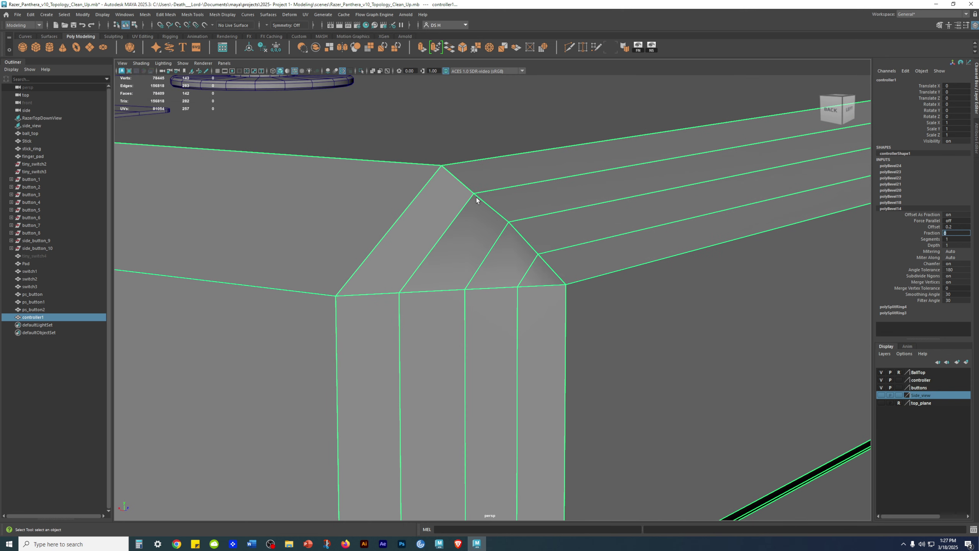
scroll(510, 180, up, 6)
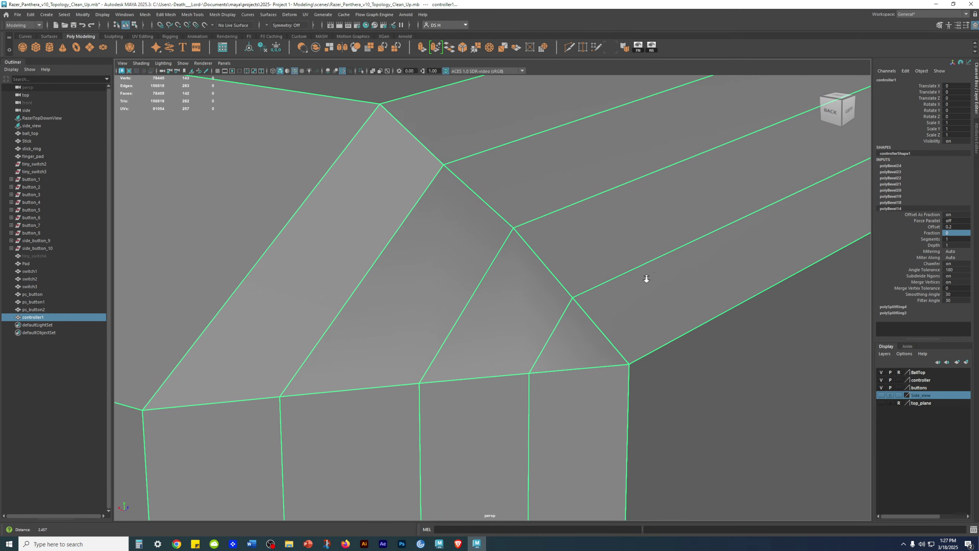
key(F9)
click(505, 207)
key(w)
drag(528, 176, 521, 188)
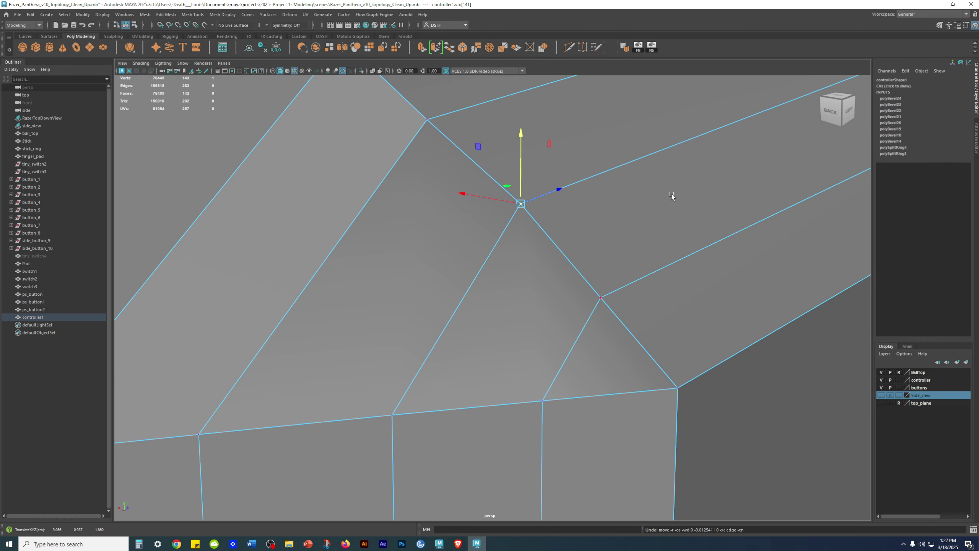
scroll(523, 213, down, 4)
alt+middle_drag(524, 213, 516, 151)
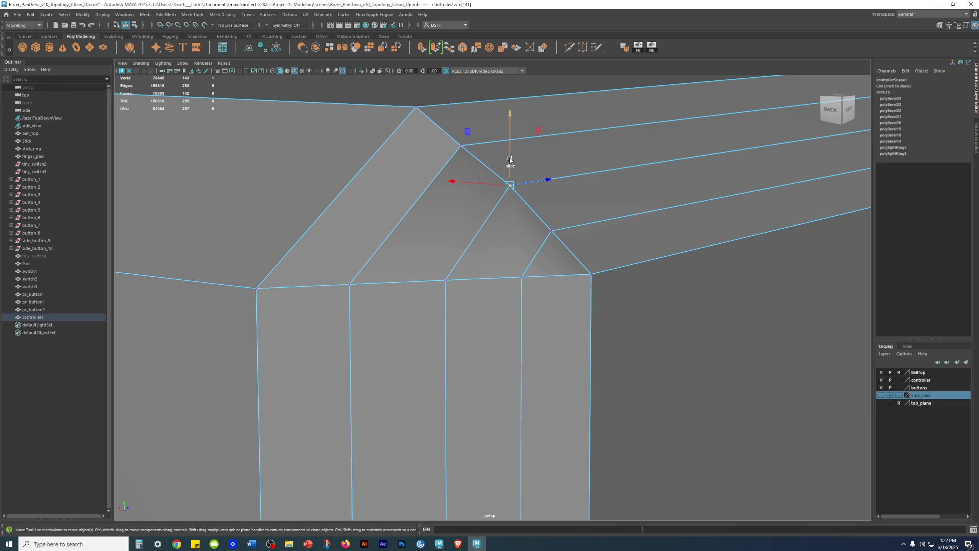
drag(514, 151, 447, 110)
key(ctrl+z)
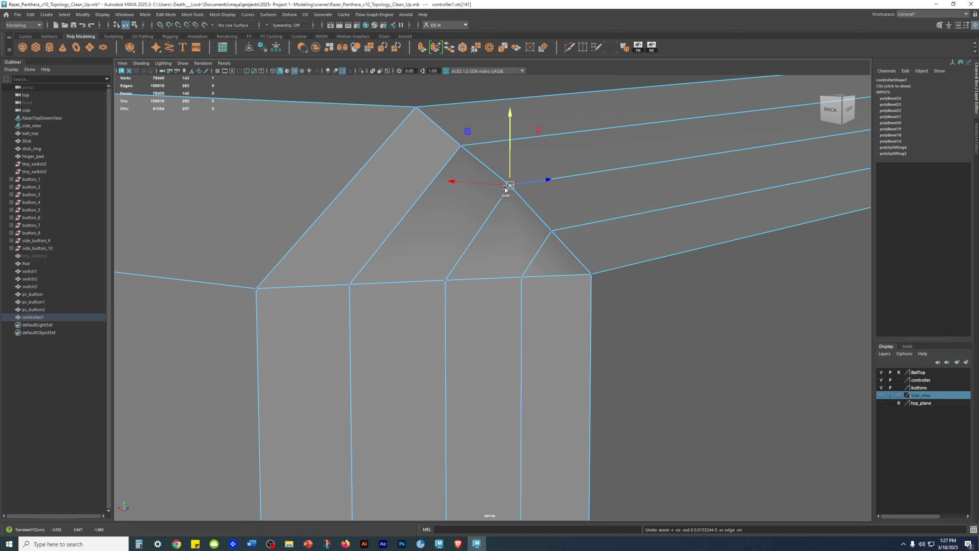
Step: Turn off the Move tool's Edge Slide transform constraint
alt+right_drag(745, 293, 669, 282)
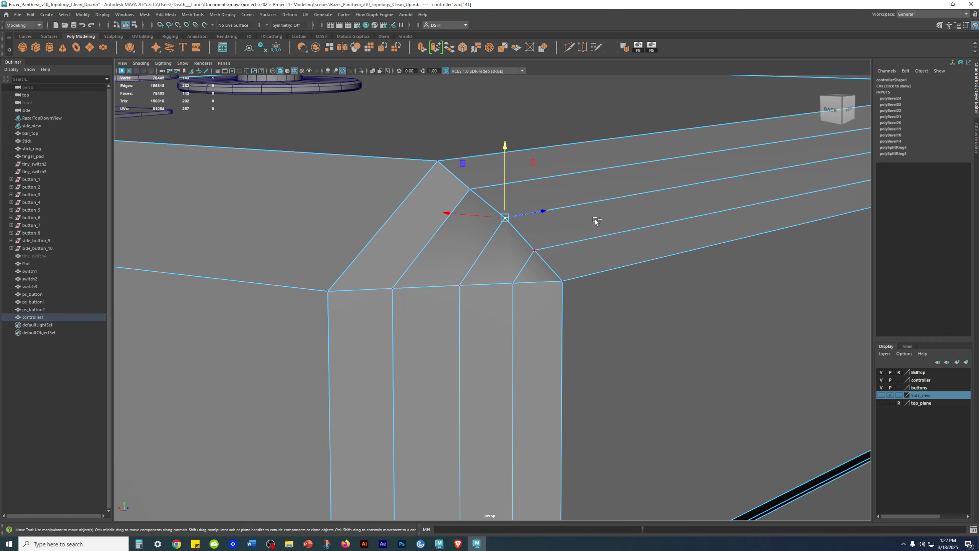
click(595, 222)
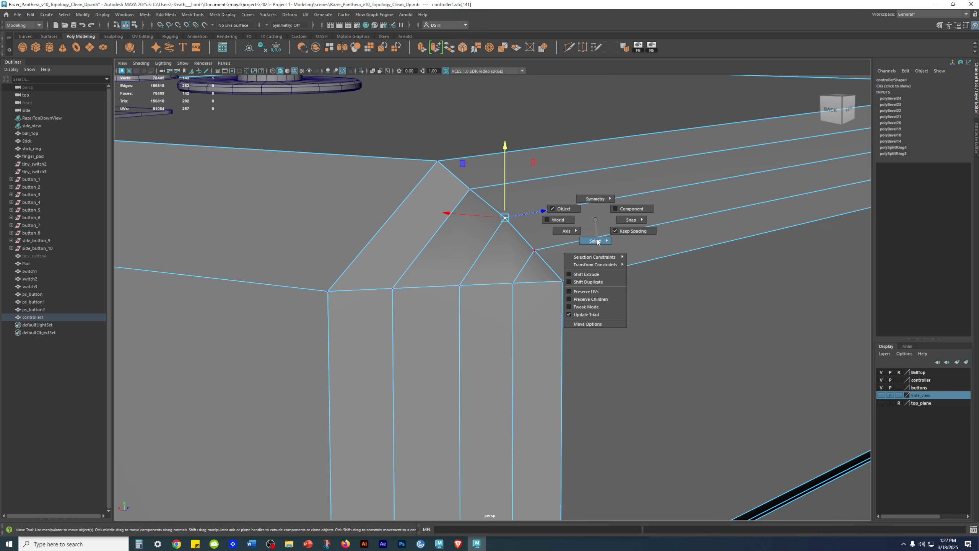
mouse_move(600, 267)
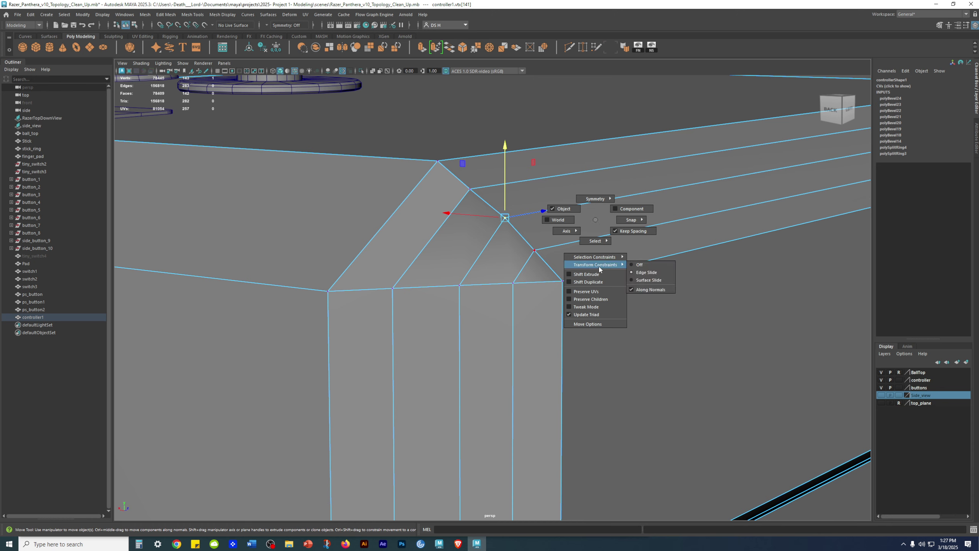
click(648, 266)
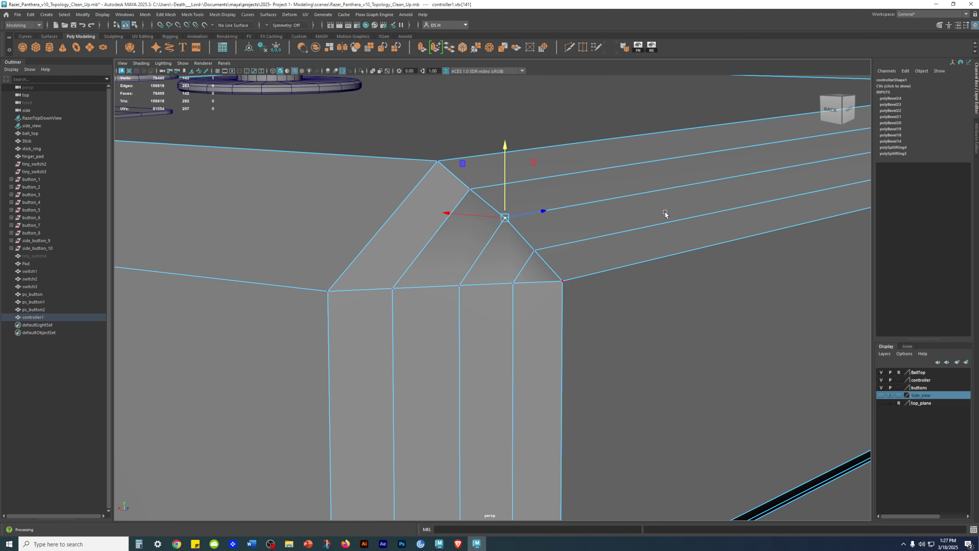
Step: Leave component mode and reselect the whole controller body
scroll(632, 221, down, 10)
click(697, 392)
alt+drag(697, 392, 559, 356)
alt+middle_drag(424, 344, 711, 308)
alt+right_drag(498, 359, 591, 369)
alt+drag(455, 333, 543, 335)
key(F8)
click(671, 452)
click(595, 312)
Step: Try moving the upper vertices on the sloped edge of the body's front-right corner, and undo each move
alt+drag(735, 406, 767, 396)
alt+right_drag(787, 421, 910, 459)
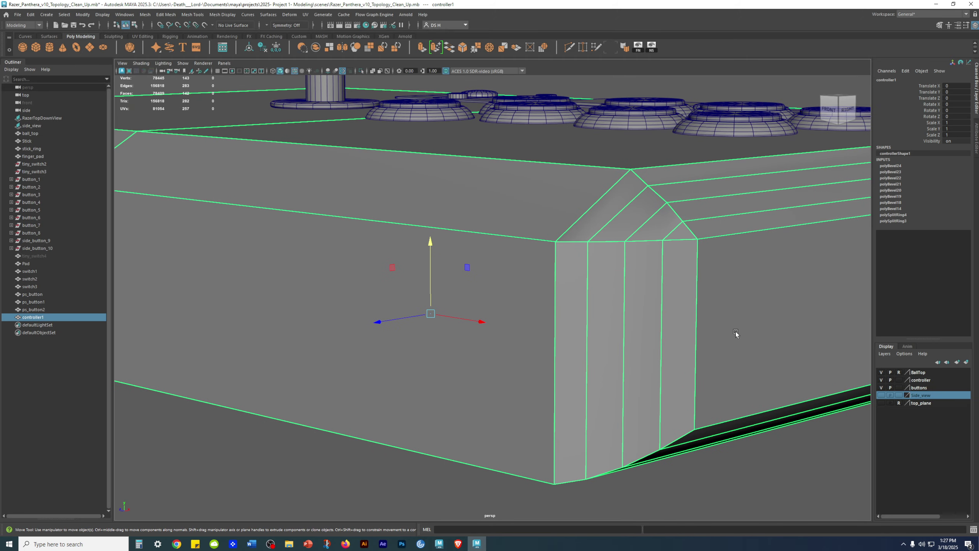
alt+middle_drag(656, 290, 581, 361)
alt+right_drag(582, 363, 852, 430)
alt+middle_drag(822, 400, 645, 319)
key(F8)
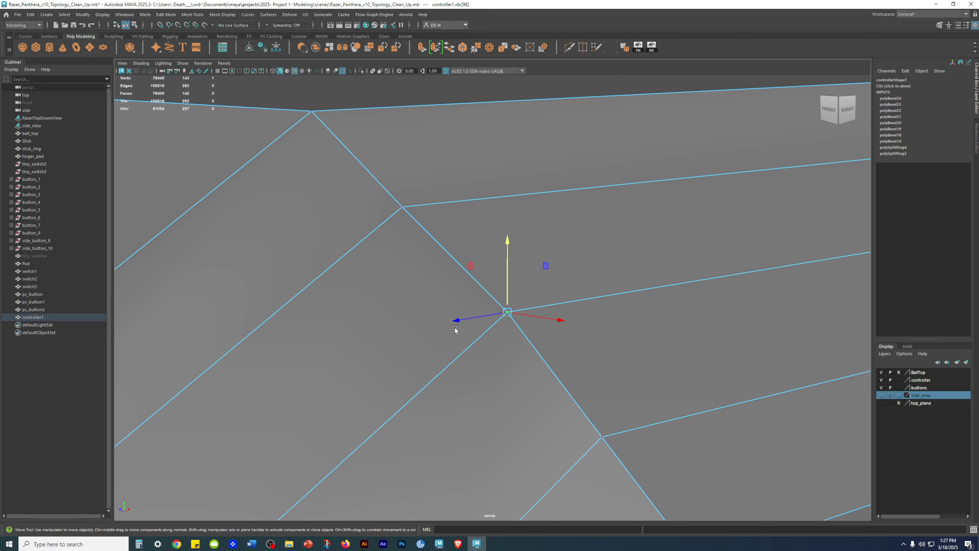
drag(510, 244, 508, 270)
key(ctrl+z)
click(405, 219)
drag(402, 171, 385, 196)
key(ctrl+z)
click(311, 110)
drag(310, 91, 300, 121)
key(ctrl+z)
key(ctrl+z)
scroll(566, 305, down, 3)
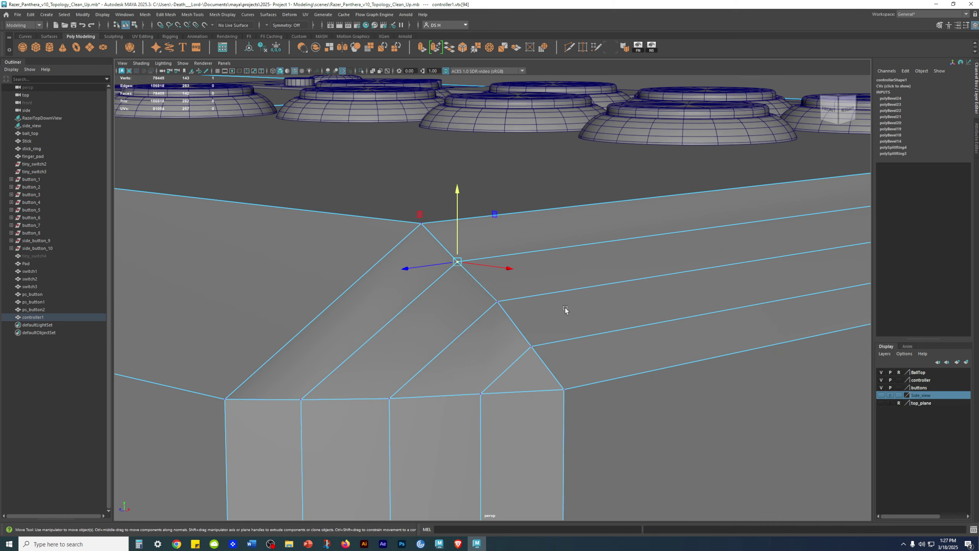
Step: Try moving the vertices where the front-right corner's slope meets its vertical faces, undoing the test moves
scroll(515, 265, up, 2)
click(515, 264)
click(509, 243)
drag(511, 225, 491, 257)
key(ctrl+z)
key(ctrl+z)
key(ctrl+z)
key(ctrl+z)
click(339, 248)
drag(332, 244, 327, 270)
key(ctrl+z)
click(243, 254)
drag(245, 227, 241, 259)
key(ctrl+z)
click(168, 254)
drag(169, 226, 167, 245)
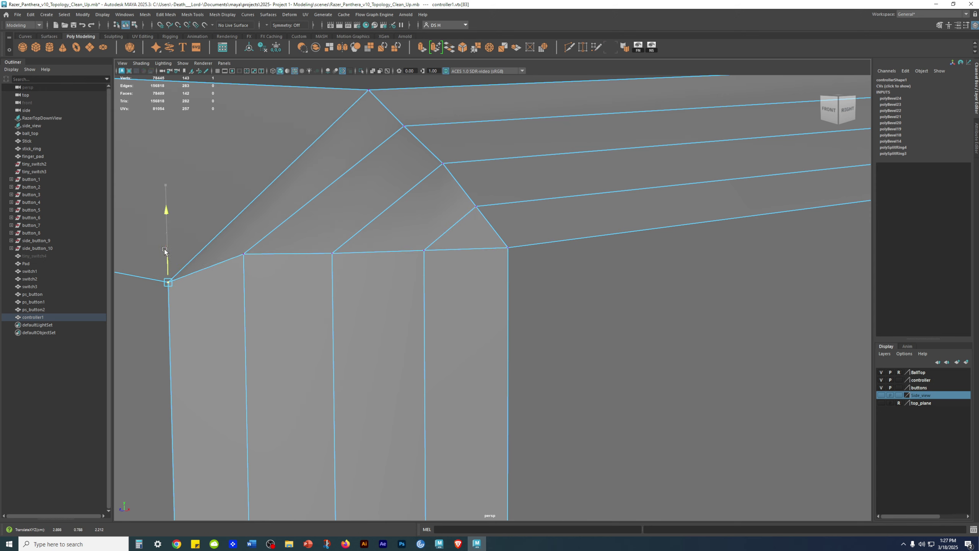
Step: Try moving the vertices along the bottom edge of the body's front-right corner, and undo the moves
scroll(425, 289, down, 5)
alt+drag(425, 288, 493, 271)
click(511, 297)
click(452, 322)
drag(474, 324, 429, 351)
key(ctrl+z)
click(425, 338)
key(ctrl+z)
click(391, 360)
click(362, 364)
drag(357, 368, 367, 384)
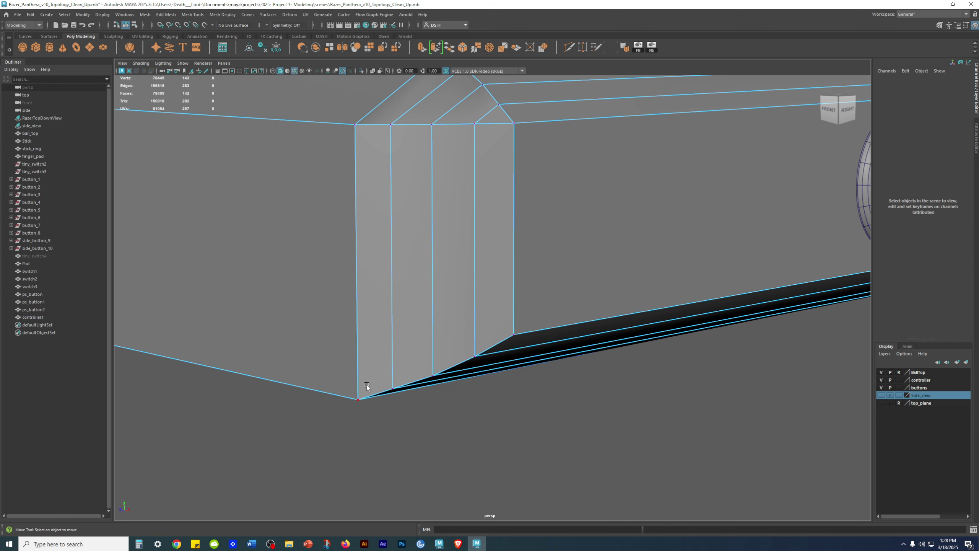
key(ctrl+z)
key(ctrl+z)
Step: Select the controller body as an object and examine the round port geometry on its back face
click(569, 426)
scroll(578, 385, down, 5)
alt+drag(579, 386, 659, 208)
click(449, 280)
scroll(662, 272, up, 10)
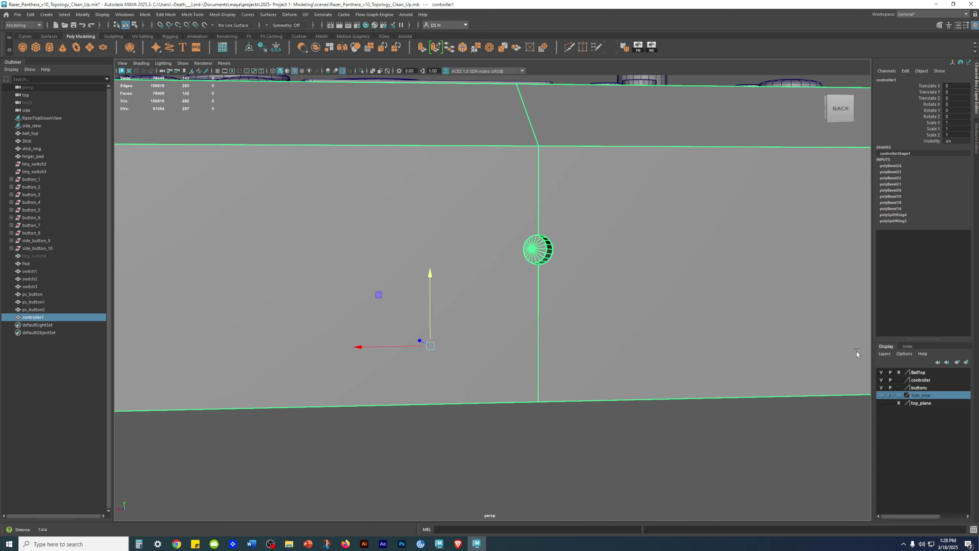
alt+drag(495, 251, 540, 266)
alt+right_drag(540, 266, 661, 300)
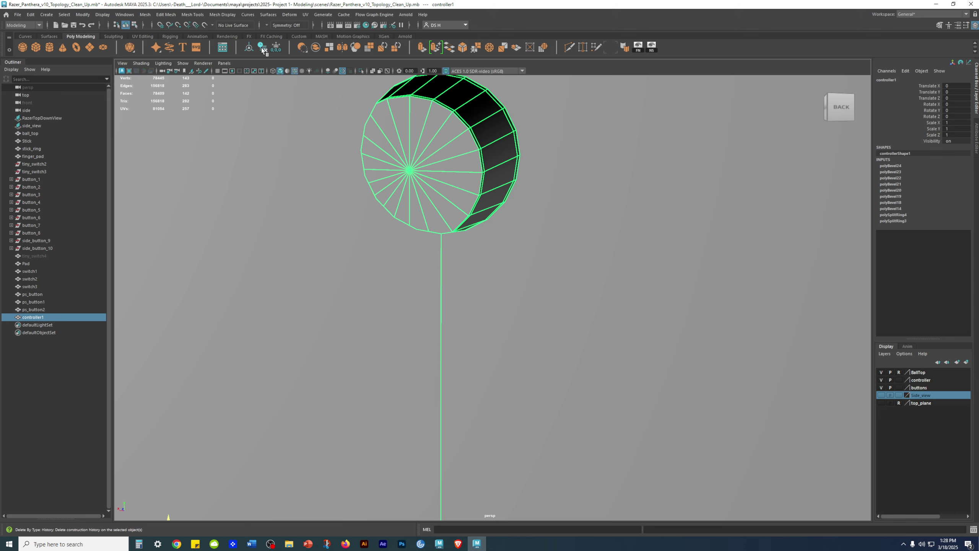
alt+right_drag(565, 175, 23, 210)
alt+drag(398, 234, 524, 260)
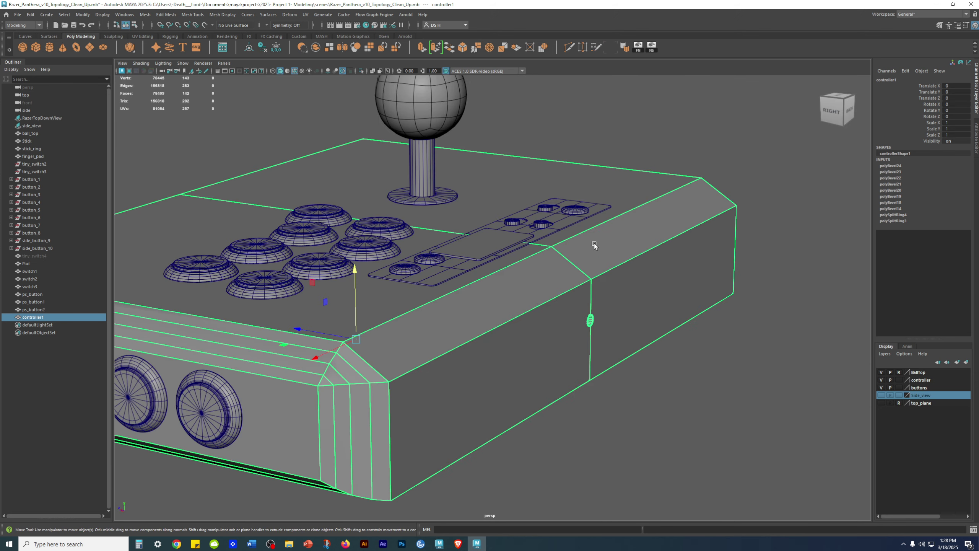
Step: Delete the construction history of the controller body
scroll(524, 260, down, 5)
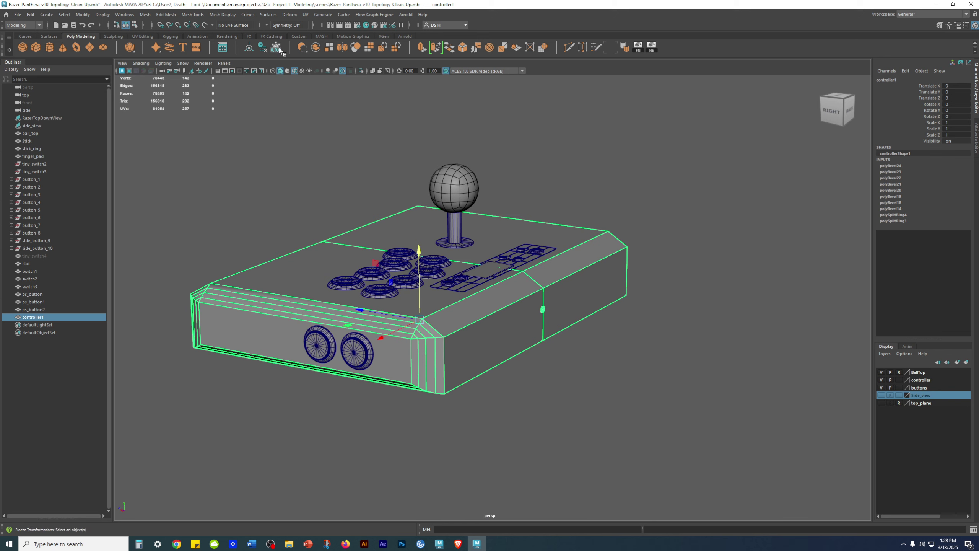
click(263, 49)
alt+drag(297, 306, 698, 144)
Step: Rename the controller1 object as controller_body
double_click(908, 80)
click(898, 81)
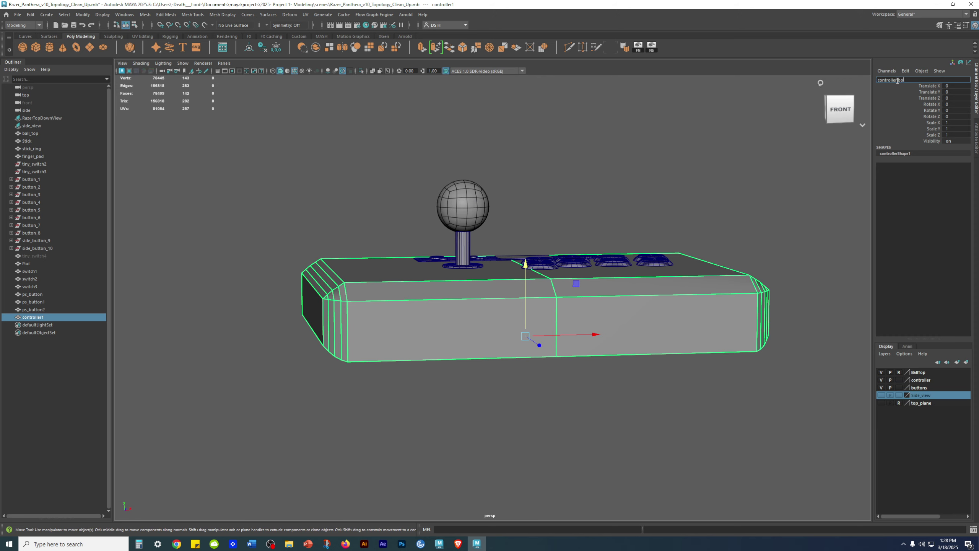
text(_body)
key(Return)
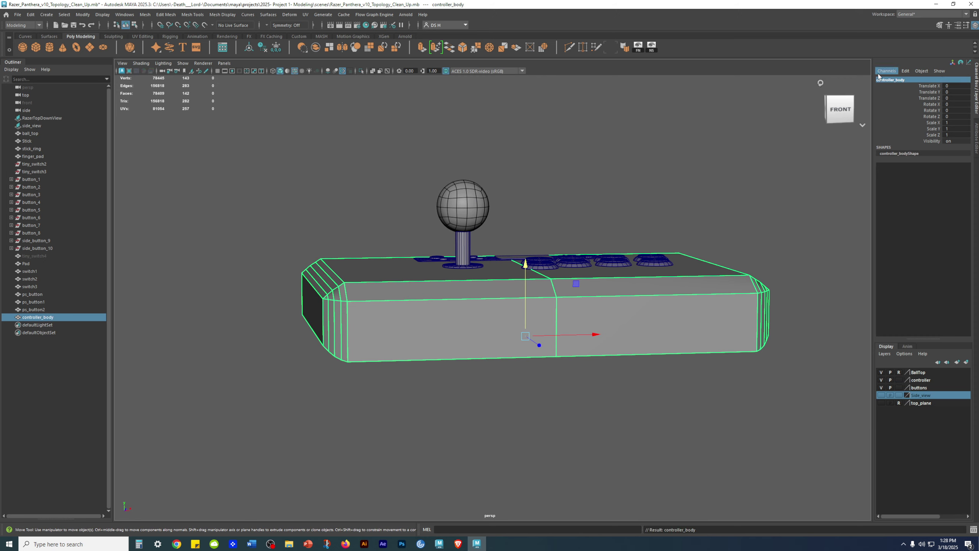
Step: Examine the shading and edge profile of the controller body's bevelled corners in the front view
alt+drag(577, 397, 709, 392)
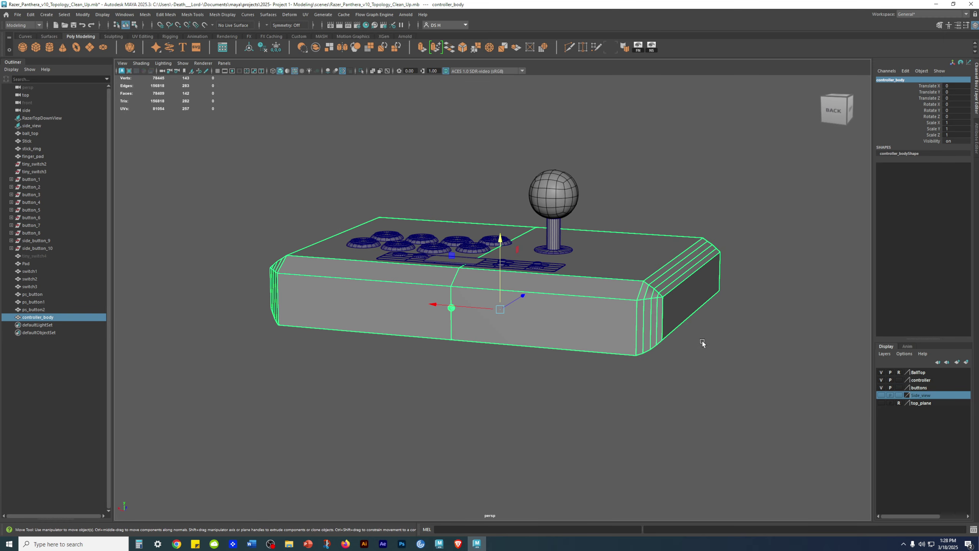
key(space)
key(space)
alt+right_drag(286, 293, 832, 302)
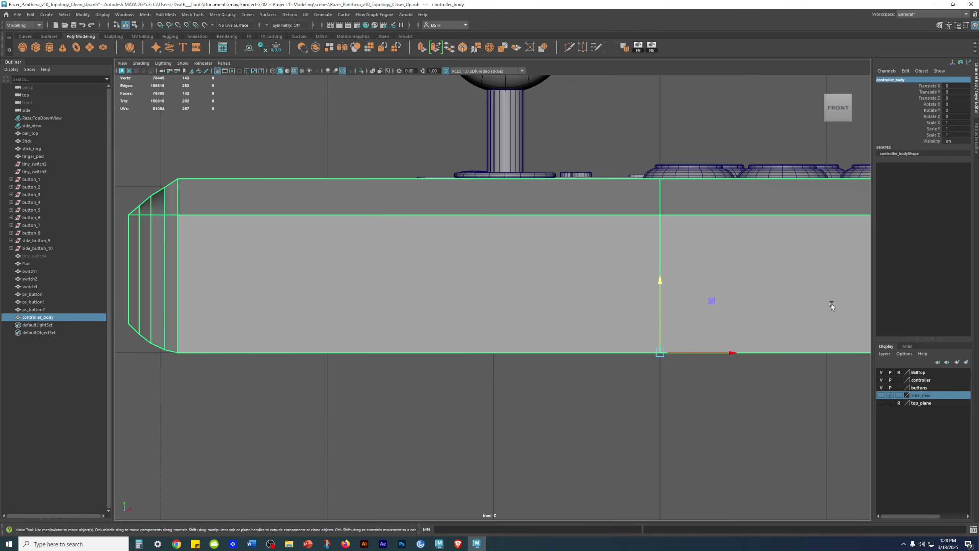
alt+middle_drag(832, 302, 359, 346)
alt+middle_drag(581, 289, 426, 277)
alt+right_drag(426, 277, 640, 331)
right_drag(589, 271, 512, 236)
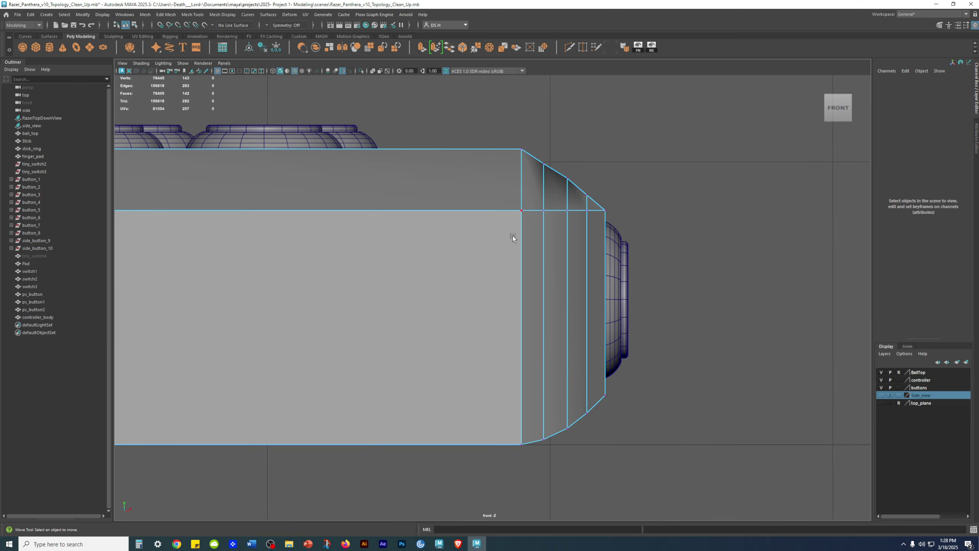
alt+middle_drag(552, 174, 496, 233)
alt+right_drag(495, 233, 565, 179)
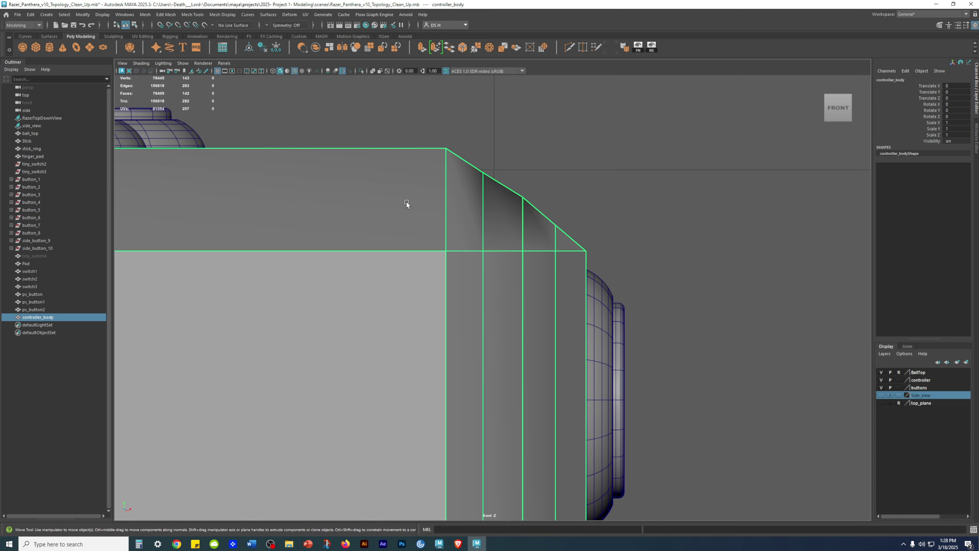
scroll(656, 101, up, 3)
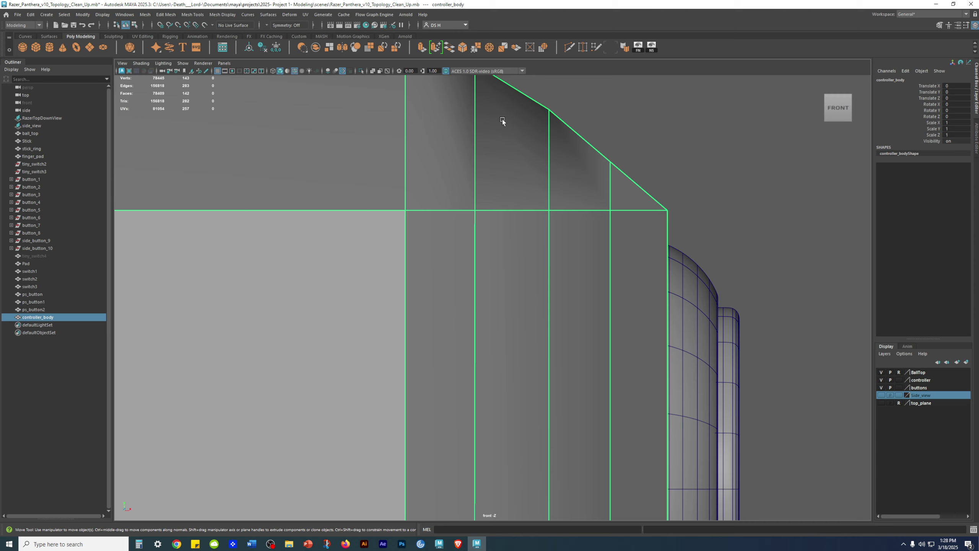
scroll(500, 110, down, 10)
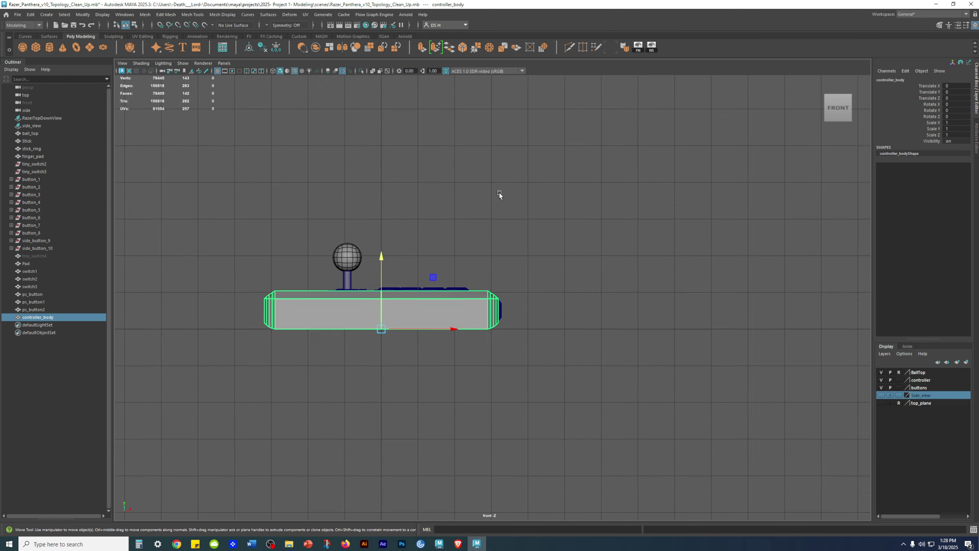
scroll(479, 269, up, 10)
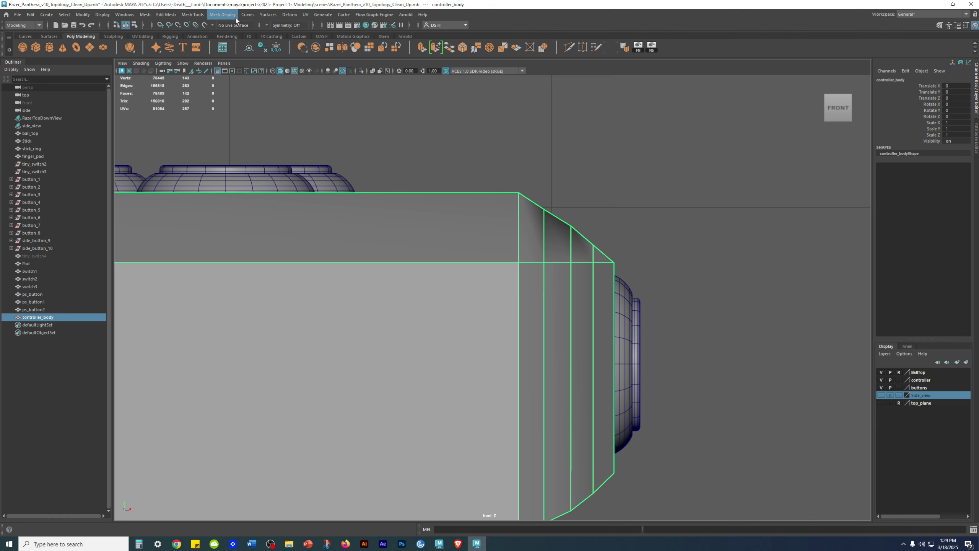
Step: Apply Harden Edge to the whole controller body and deselect it to check the shading
click(219, 15)
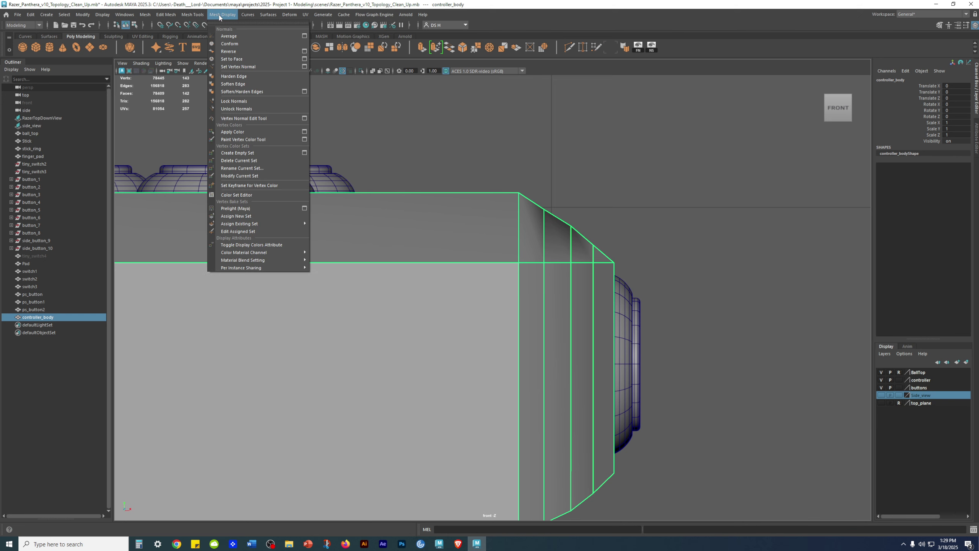
click(245, 78)
click(534, 292)
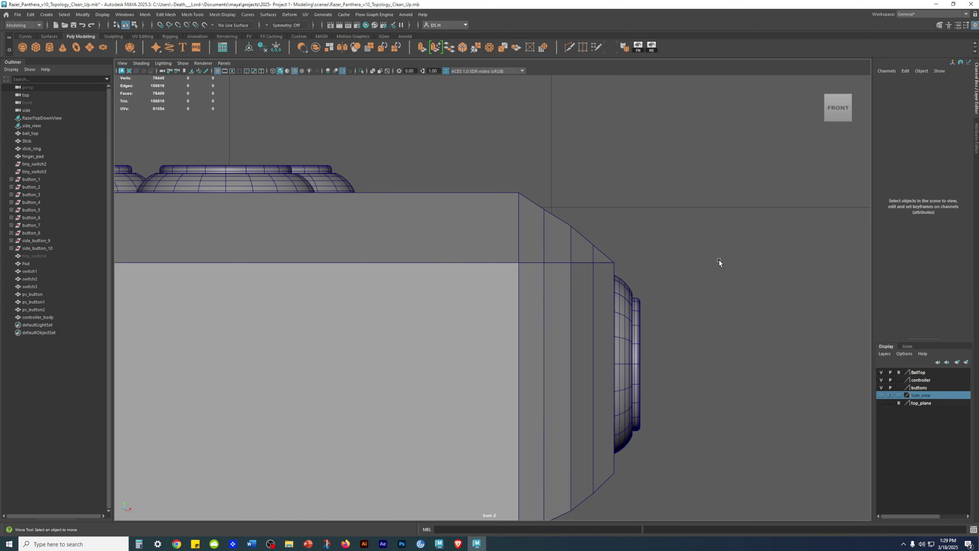
scroll(593, 259, down, 6)
scroll(733, 253, up, 6)
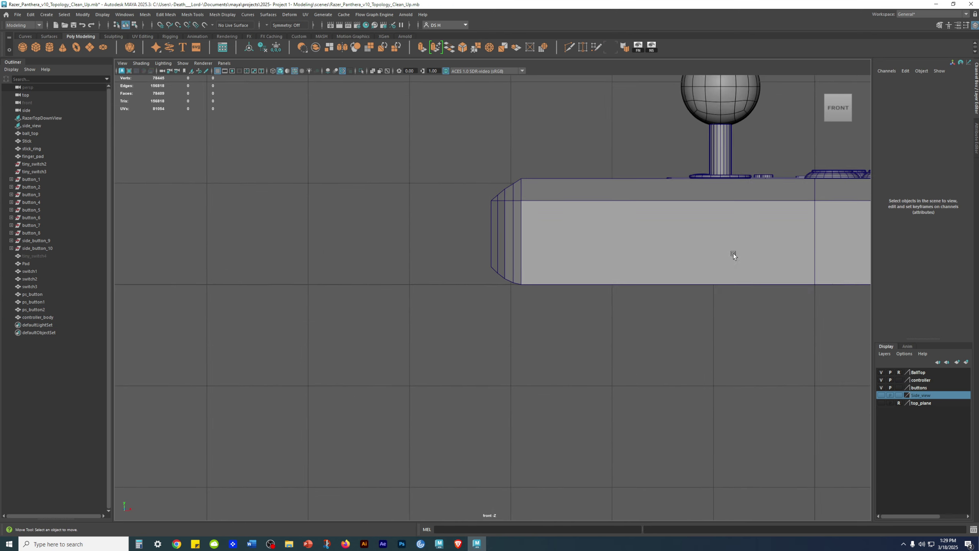
Step: Put the controller body into component editing and turn on Object X symmetry
alt+middle_drag(595, 151, 97, 192)
alt+middle_drag(858, 178, 133, 203)
scroll(415, 212, up, 3)
alt+middle_drag(308, 89, 389, 225)
click(489, 169)
alt+middle_drag(490, 168, 464, 174)
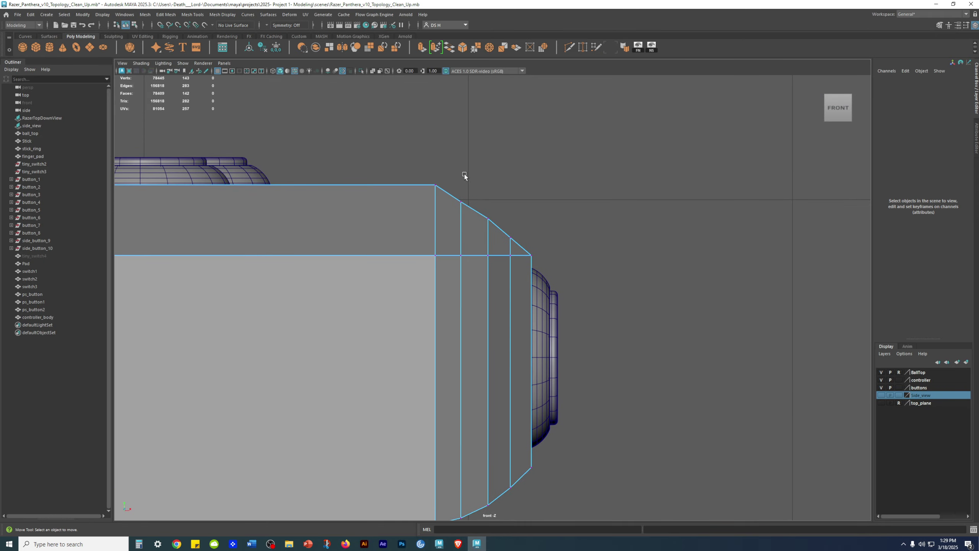
click(266, 24)
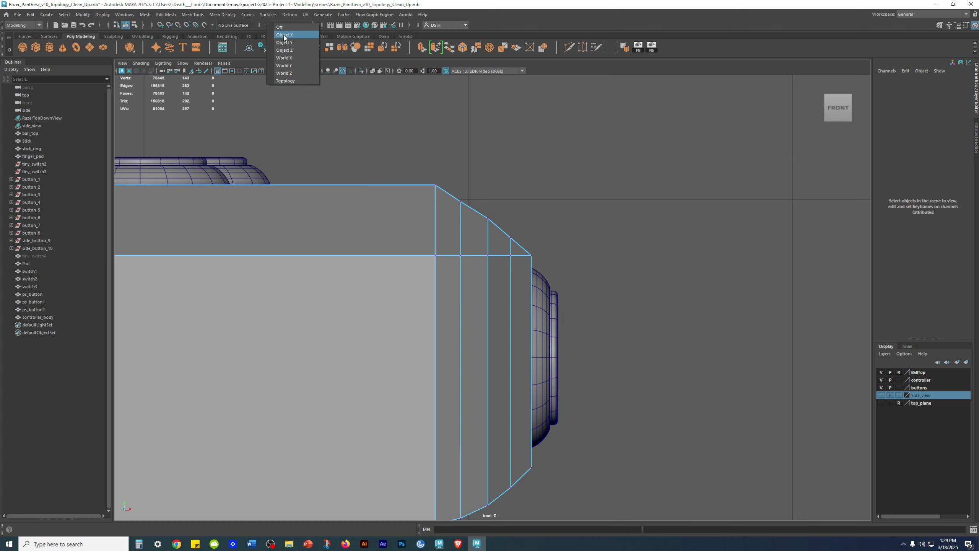
click(284, 36)
scroll(383, 153, down, 5)
scroll(790, 254, up, 4)
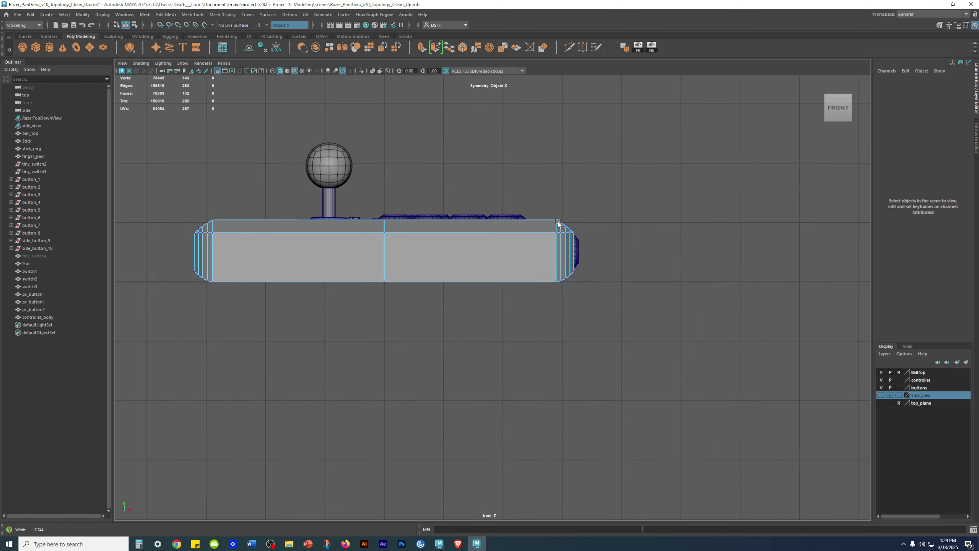
Step: Select the body's upper corner vertices in the front view to check mirrored selection, and clear the selection
scroll(558, 224, up, 1)
key(F9)
drag(562, 210, 605, 225)
key(w)
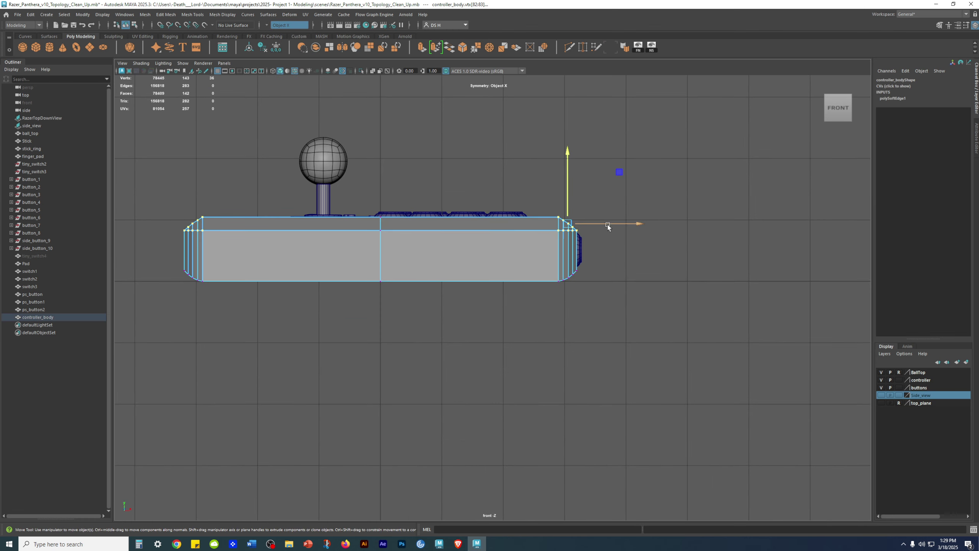
click(600, 351)
scroll(739, 262, up, 6)
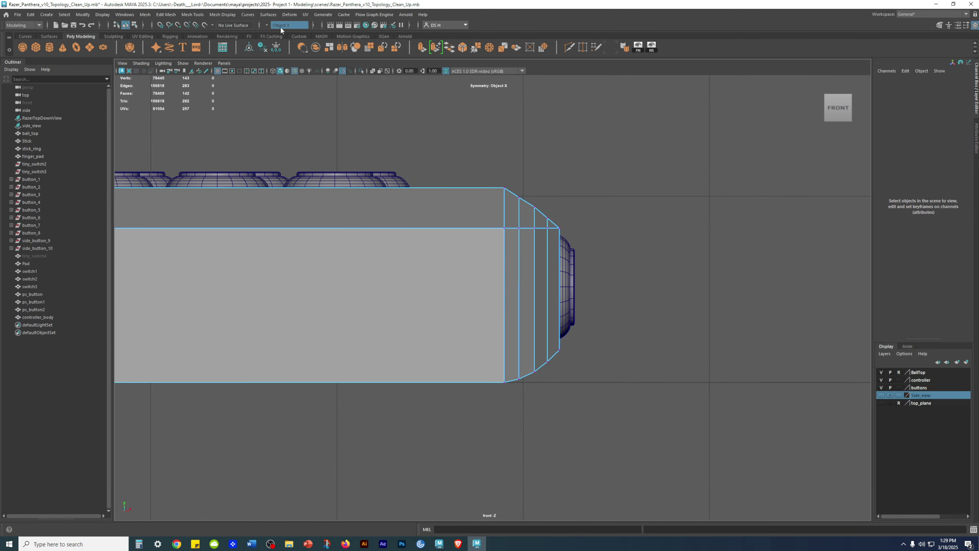
Step: Lower the middle vertex of the body's upper corner slope slightly in the front view to straighten the profile
scroll(584, 157, up, 6)
scroll(555, 200, up, 1)
drag(481, 196, 522, 261)
drag(517, 175, 524, 179)
click(662, 268)
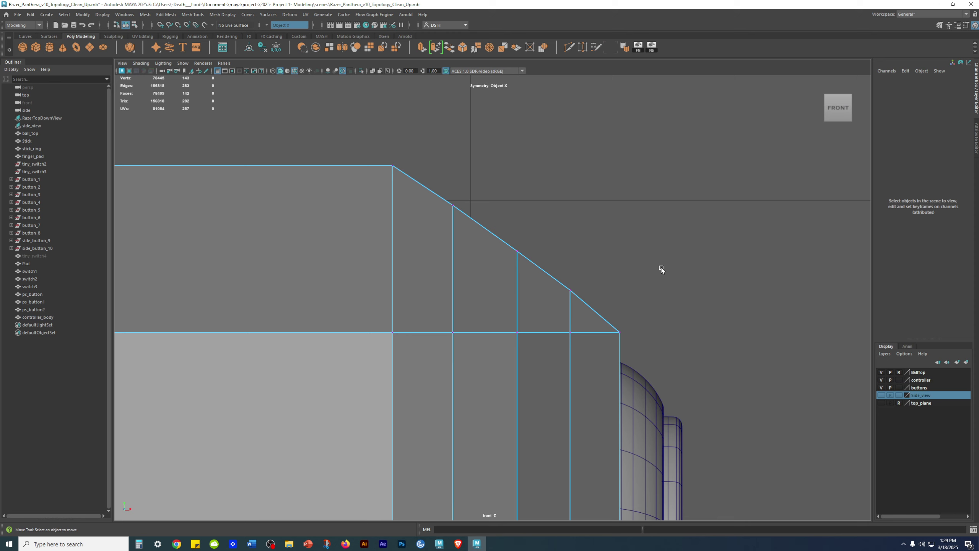
drag(485, 216, 529, 275)
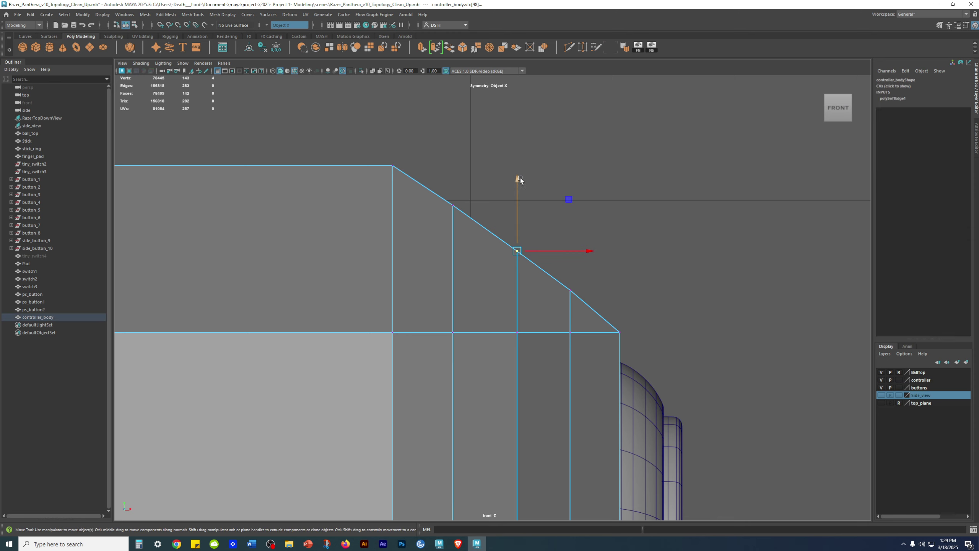
drag(515, 174, 518, 179)
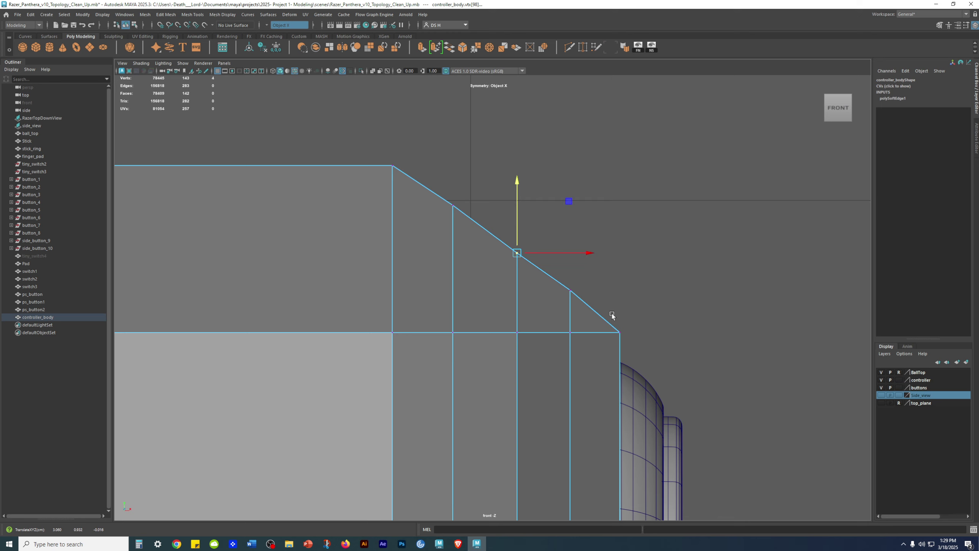
Step: Lower the slope vertex closest to the body's side face slightly to even out the corner profile
alt+right_drag(661, 282, 402, 265)
alt+middle_drag(402, 265, 677, 266)
alt+right_drag(675, 301, 742, 372)
alt+middle_drag(459, 331, 667, 326)
alt+right_drag(607, 285, 694, 175)
alt+right_drag(666, 250, 872, 122)
alt+right_drag(800, 113, 638, 289)
click(549, 268)
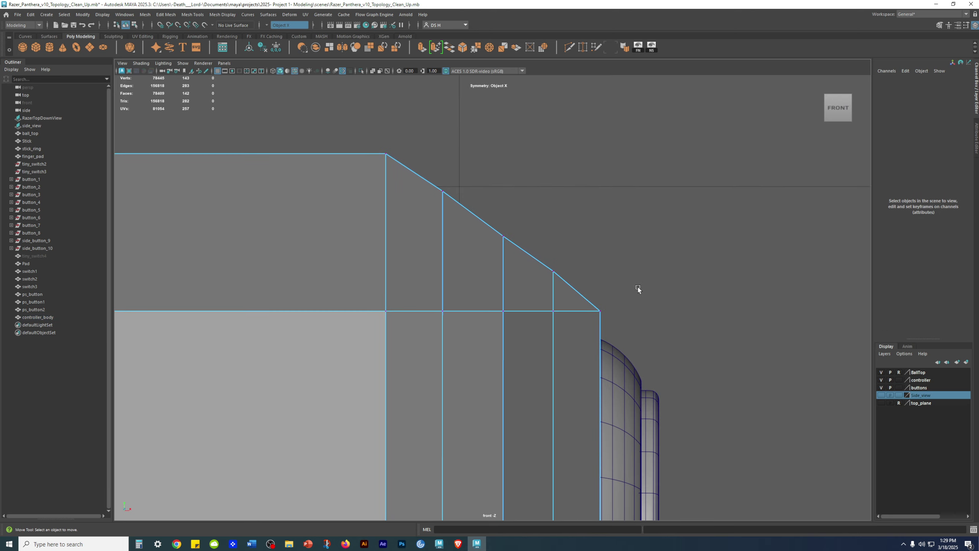
alt+right_drag(483, 207, 647, 331)
drag(646, 331, 709, 414)
drag(667, 299, 672, 303)
click(704, 256)
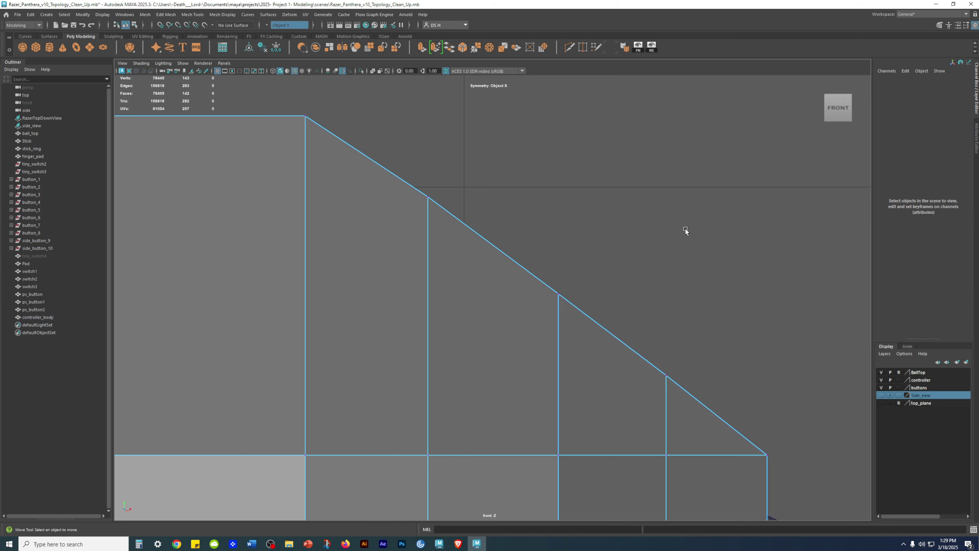
Step: Show the four-view layout and select one end's upper corner vertices in the side view to check them in perspective
key(space)
key(space)
key(space)
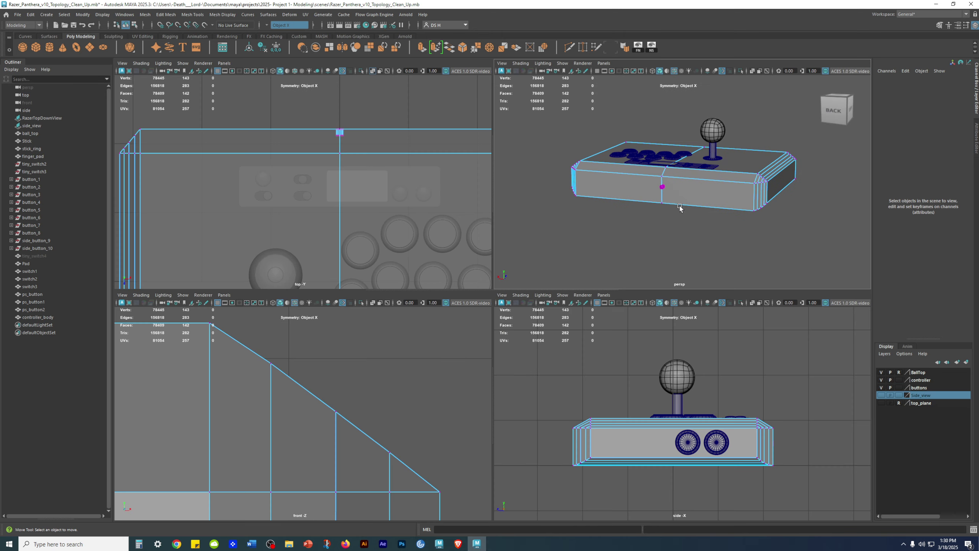
drag(738, 399, 781, 434)
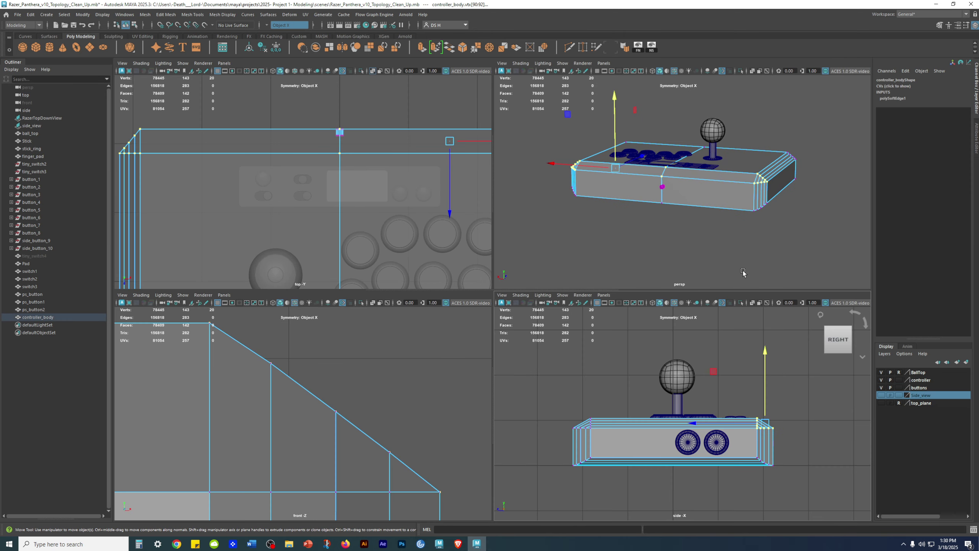
alt+drag(657, 227, 655, 193)
alt+right_drag(656, 193, 697, 217)
alt+middle_drag(814, 222, 649, 201)
alt+drag(649, 201, 700, 204)
alt+right_drag(700, 204, 729, 217)
alt+drag(729, 217, 741, 233)
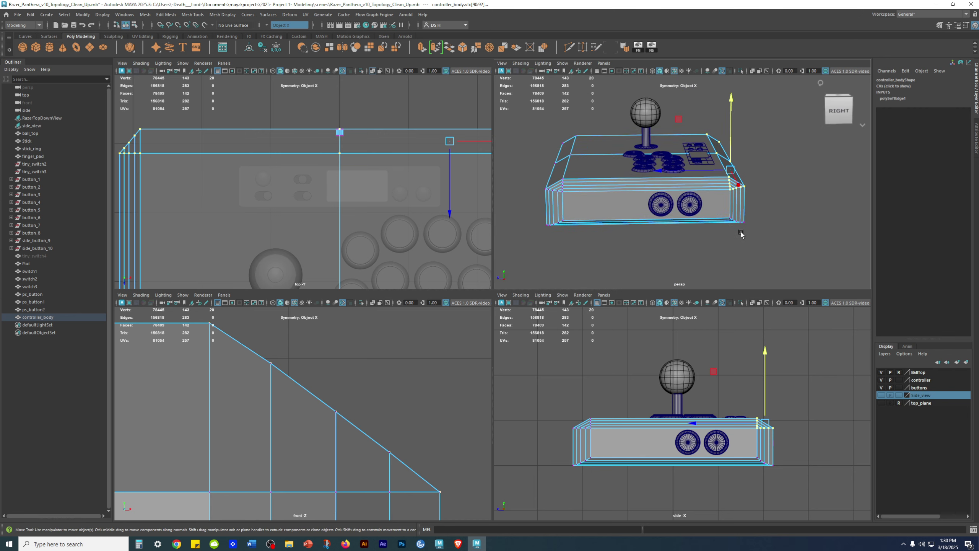
alt+right_drag(741, 233, 822, 245)
click(821, 245)
Step: Examine the edge flow of the upper corner beside the side buttons in the perspective and side views
alt+drag(786, 228, 776, 232)
alt+middle_drag(768, 222, 698, 228)
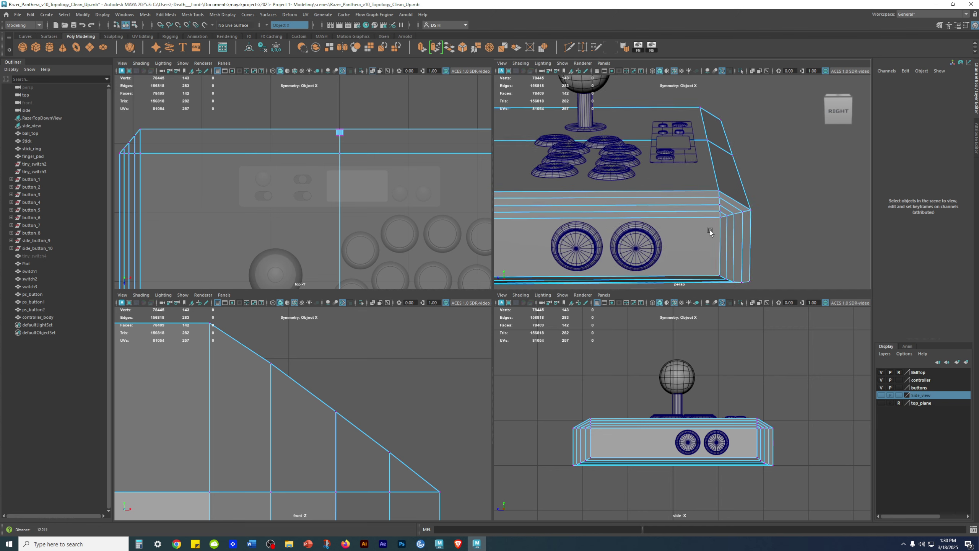
alt+right_drag(698, 228, 775, 262)
alt+drag(775, 261, 733, 205)
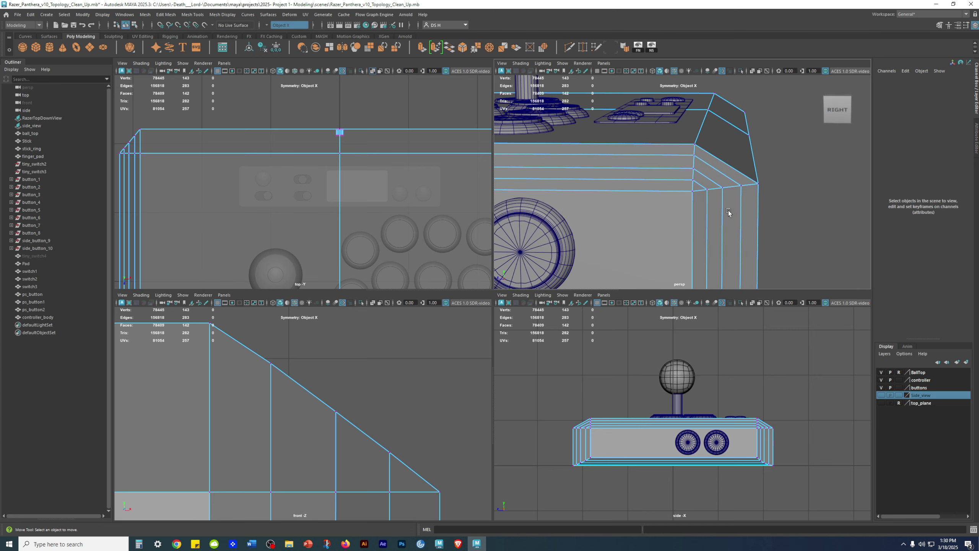
alt+right_drag(730, 367, 813, 376)
alt+middle_drag(771, 418, 547, 420)
alt+right_drag(678, 436, 767, 463)
alt+middle_drag(646, 420, 744, 344)
scroll(717, 340, down, 5)
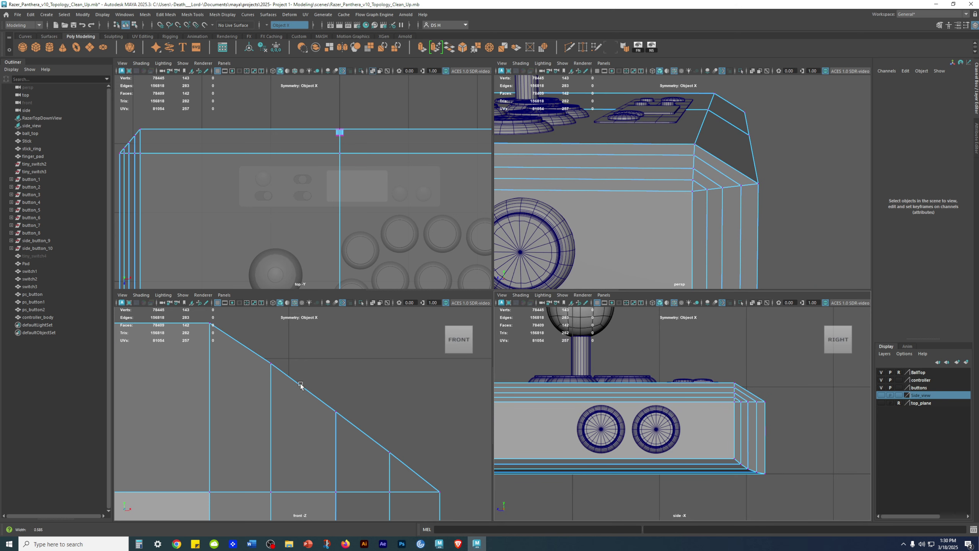
Step: Select the middle slope vertex in the front view and check its position on the corner in perspective
scroll(293, 381, down, 4)
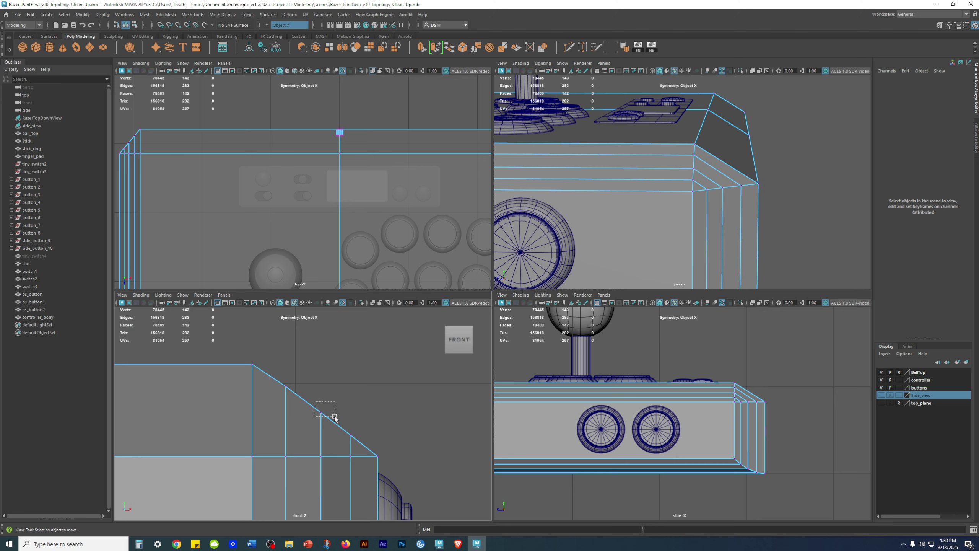
click(319, 411)
alt+drag(737, 187, 722, 154)
scroll(396, 410, down, 5)
scroll(397, 410, down, 5)
alt+middle_drag(393, 411, 400, 365)
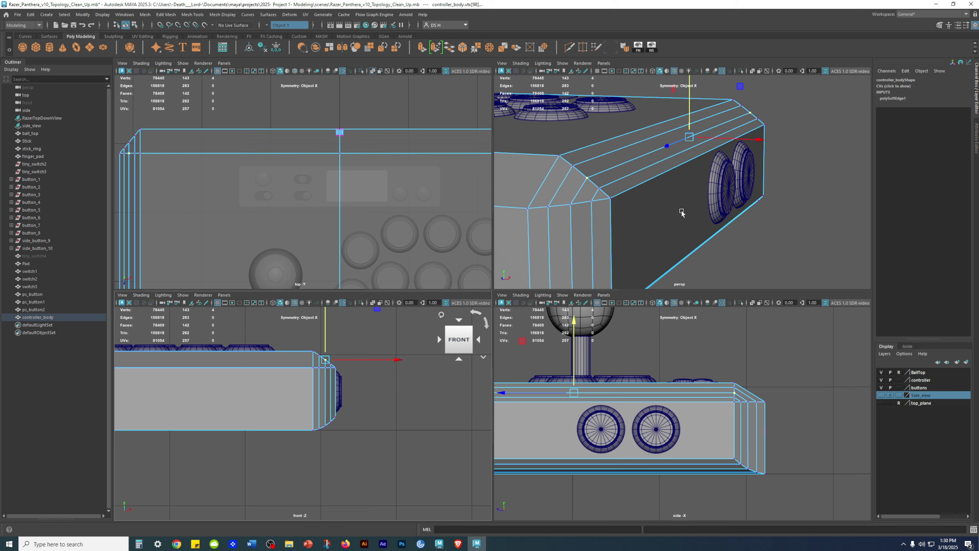
Step: Switch to face selection, check the narrow vertical faces of the front corner, and save the scene
alt+drag(680, 212, 742, 216)
key(F11)
click(627, 175)
click(861, 247)
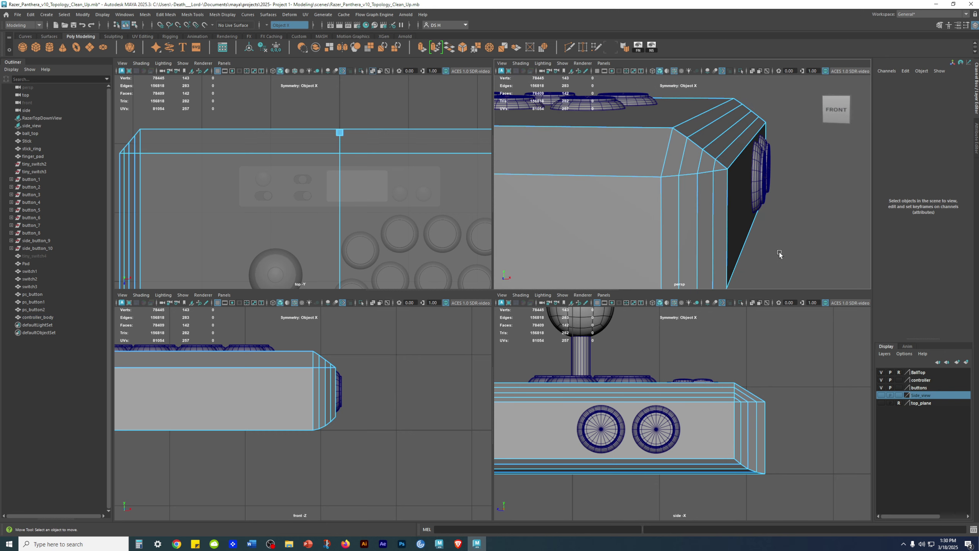
click(707, 227)
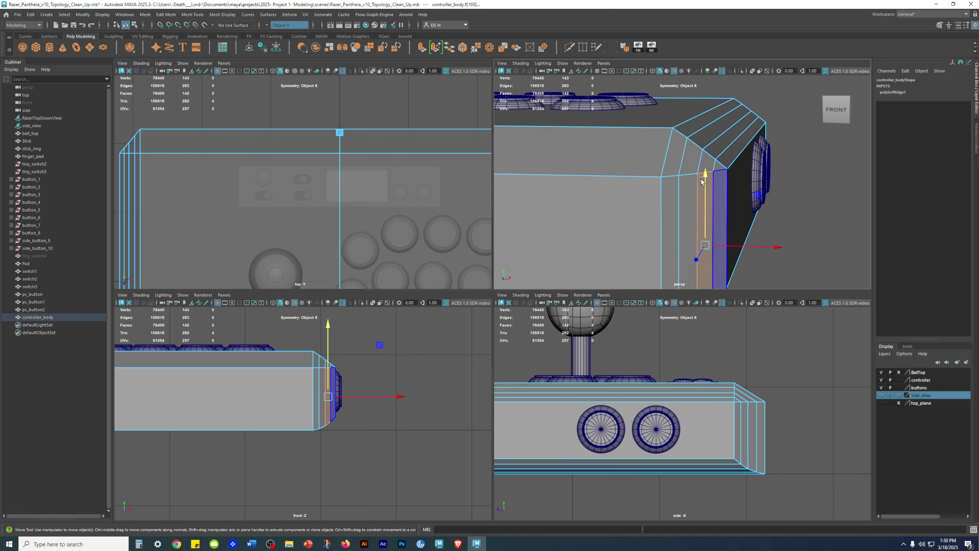
alt+middle_drag(717, 165, 713, 182)
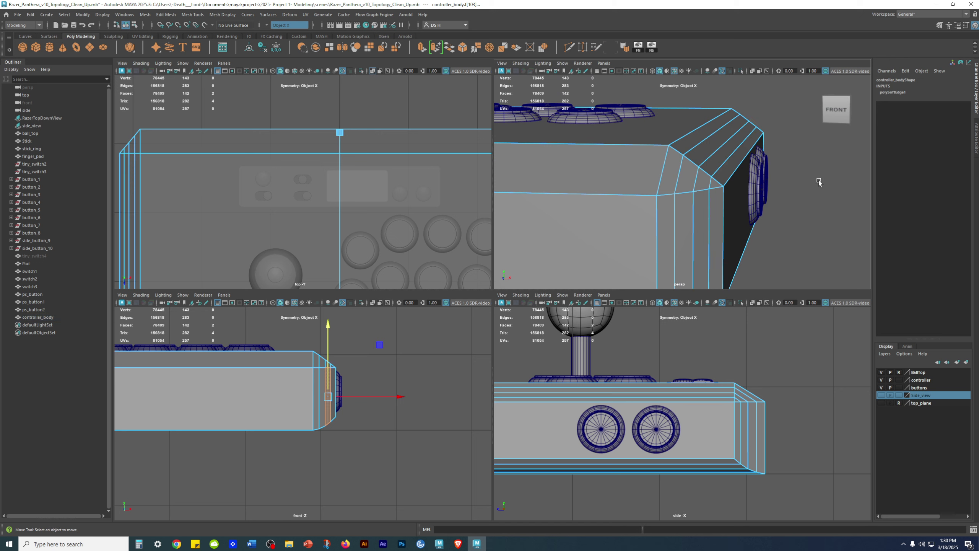
click(818, 181)
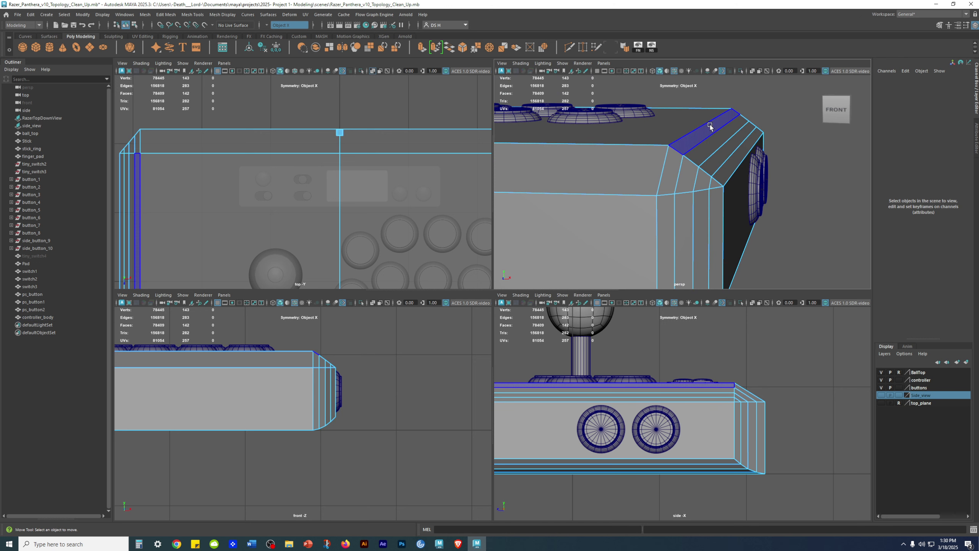
key(ctrl+s)
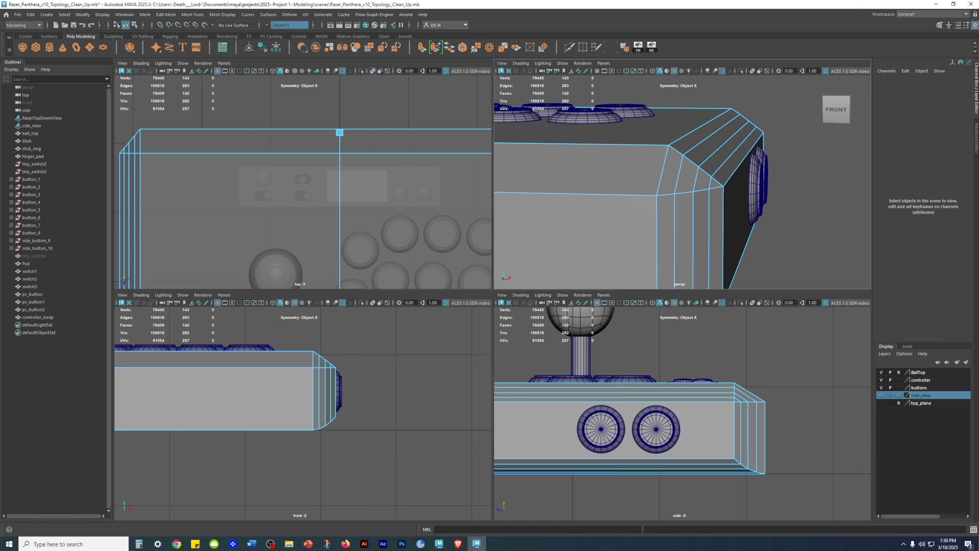
Step: Select the controller body in the front view and pick its inner upper slope vertex to check the corner's slope line
click(665, 172)
key(space)
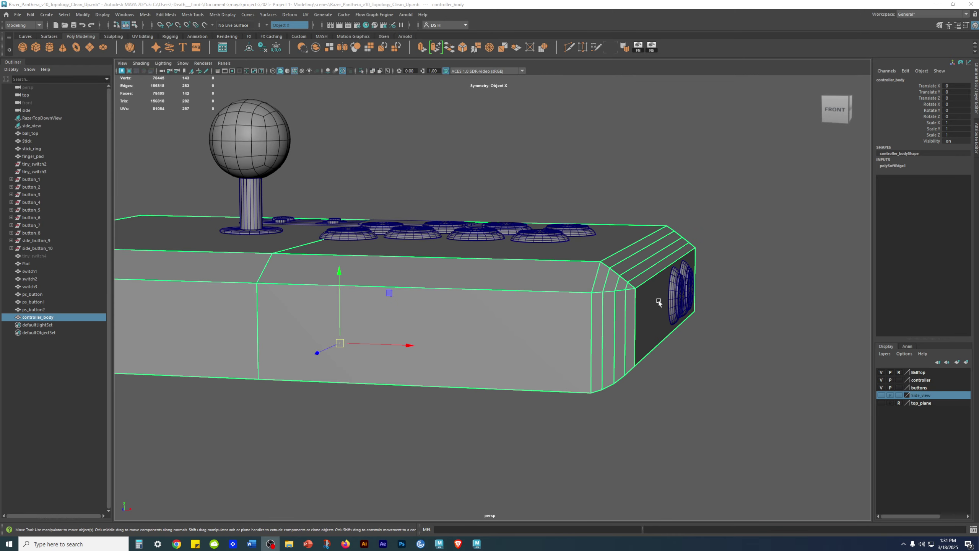
key(space)
key(space)
scroll(506, 281, up, 5)
scroll(506, 281, up, 6)
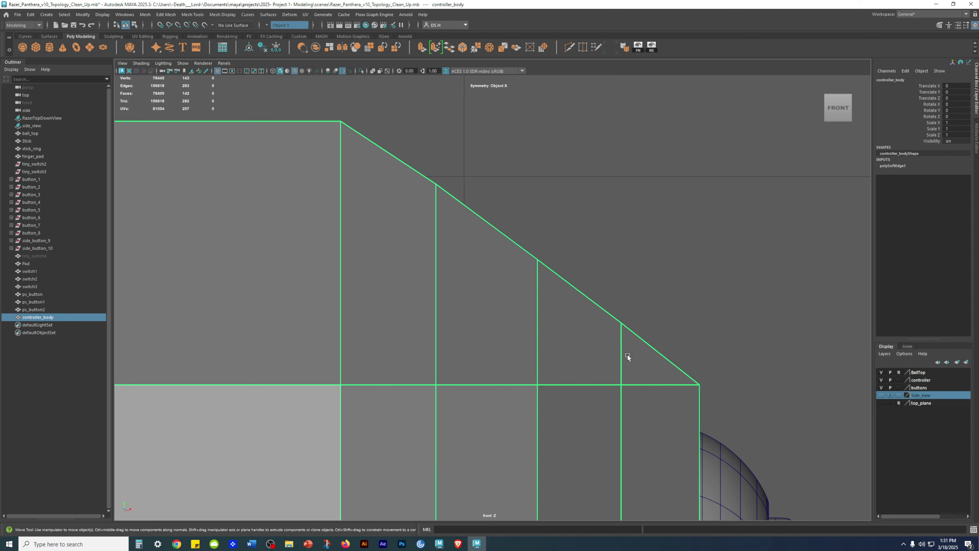
key(F9)
click(538, 259)
drag(400, 164, 443, 204)
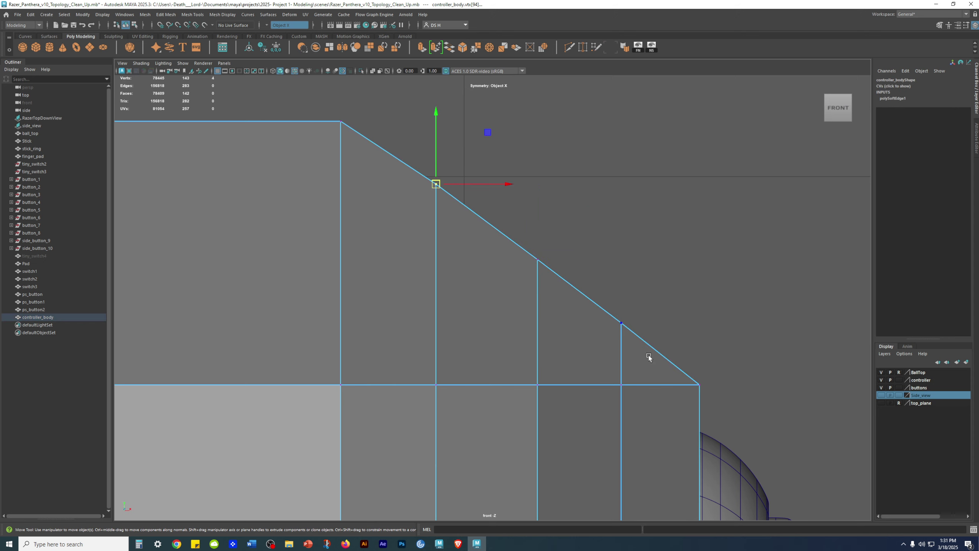
click(717, 217)
Step: Select the sloped face strips above the side buttons and check them against the front corner in perspective
key(space)
alt+drag(715, 217, 682, 249)
key(space)
scroll(683, 249, up, 5)
mouse_move(598, 219)
right_down()
mouse_move(597, 246)
mouse_move(596, 237)
right_up()
click(613, 224)
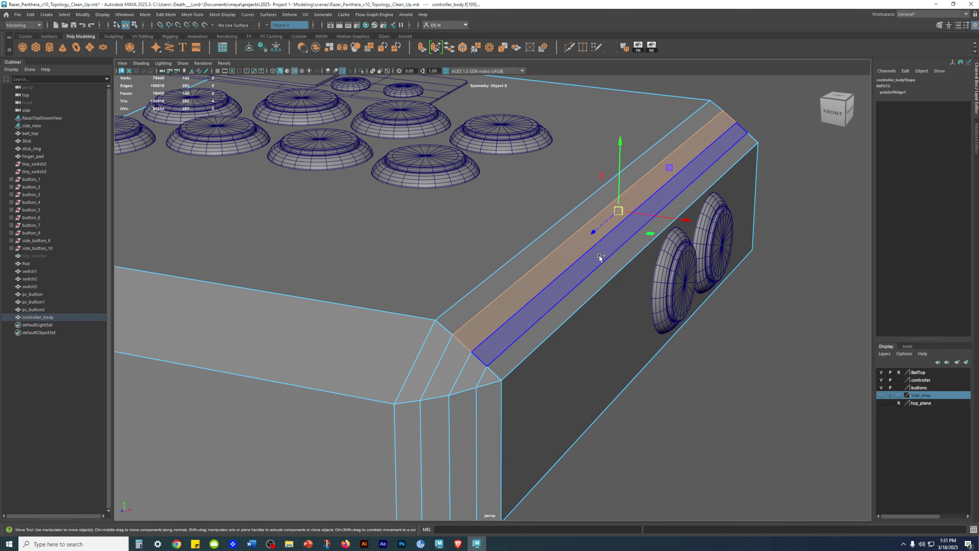
alt+drag(607, 271, 754, 266)
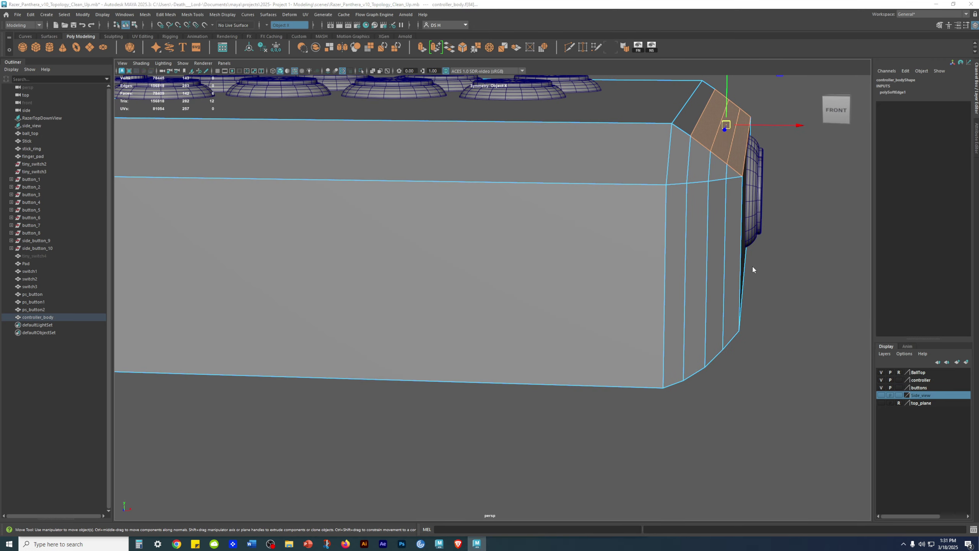
Step: Clear the face selection and examine the upper and lower profile of the corner in the front view
key(space)
key(space)
scroll(651, 480, down, 5)
scroll(684, 389, up, 2)
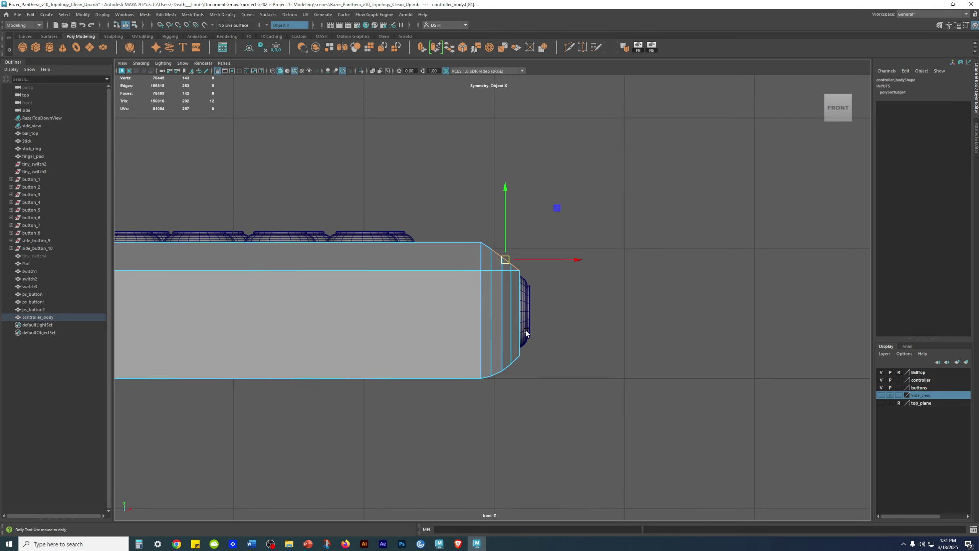
scroll(520, 331, up, 4)
click(771, 266)
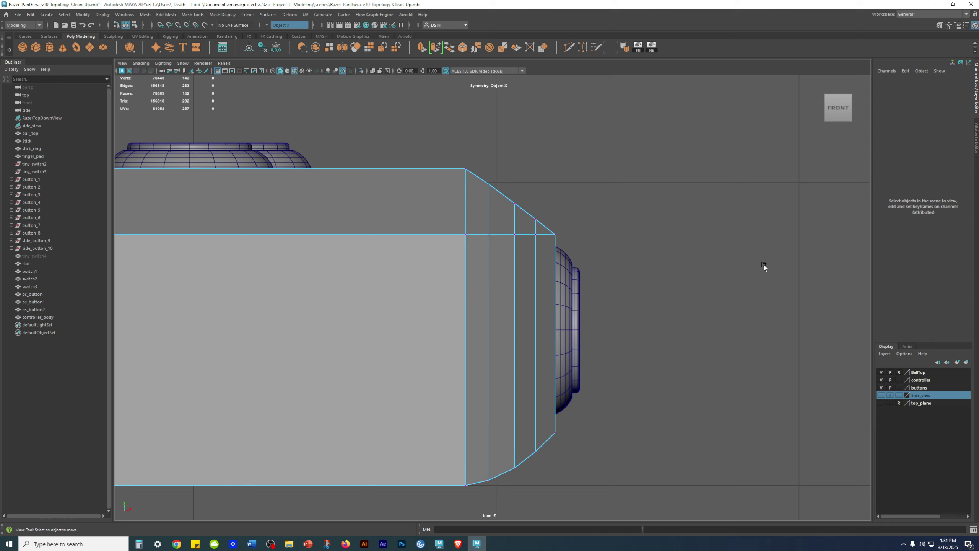
alt+right_drag(470, 214, 666, 223)
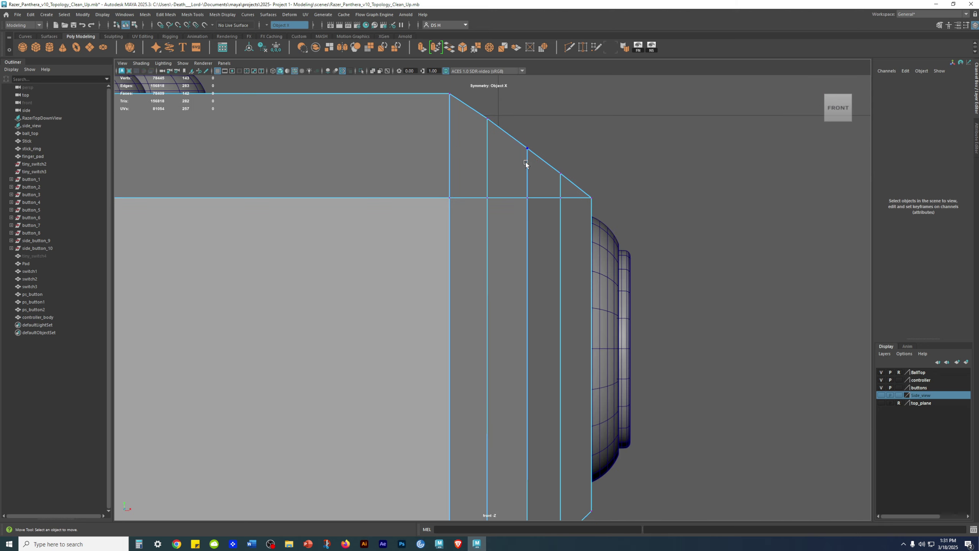
scroll(584, 186, down, 5)
alt+middle_drag(571, 224, 573, 198)
alt+right_drag(581, 197, 747, 290)
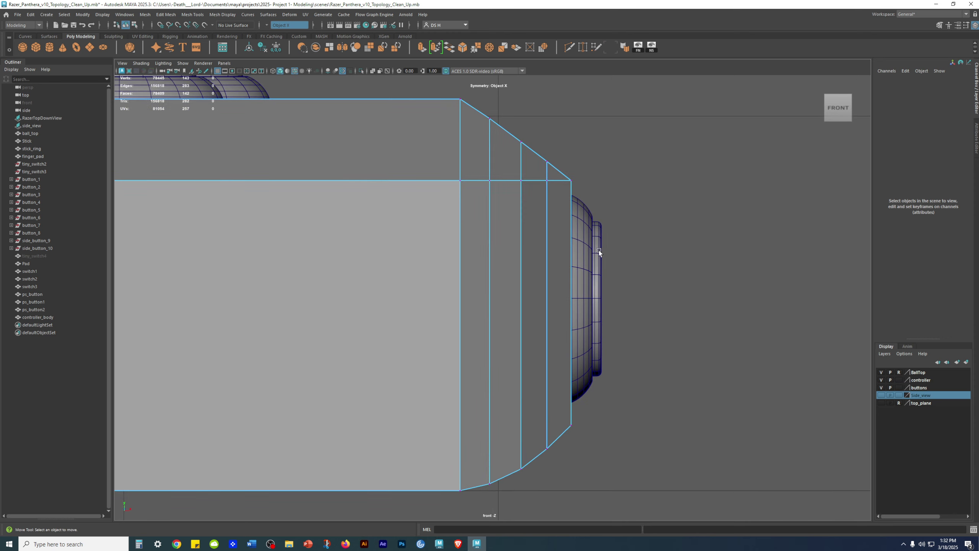
alt+middle_drag(524, 387, 575, 269)
alt+right_drag(574, 270, 703, 467)
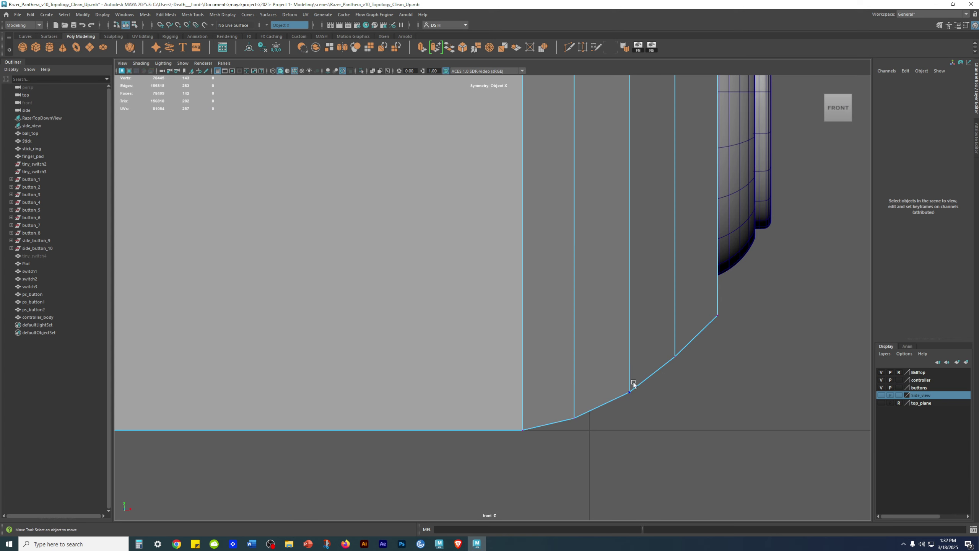
Step: Select the innermost column of corner vertices over the full height and nudge it slightly outward along X
scroll(626, 421, down, 5)
alt+right_drag(519, 276, 573, 348)
alt+middle_drag(541, 338, 538, 383)
drag(534, 408, 511, 112)
alt+right_drag(510, 112, 573, 189)
alt+middle_drag(606, 251, 630, 285)
drag(631, 279, 633, 279)
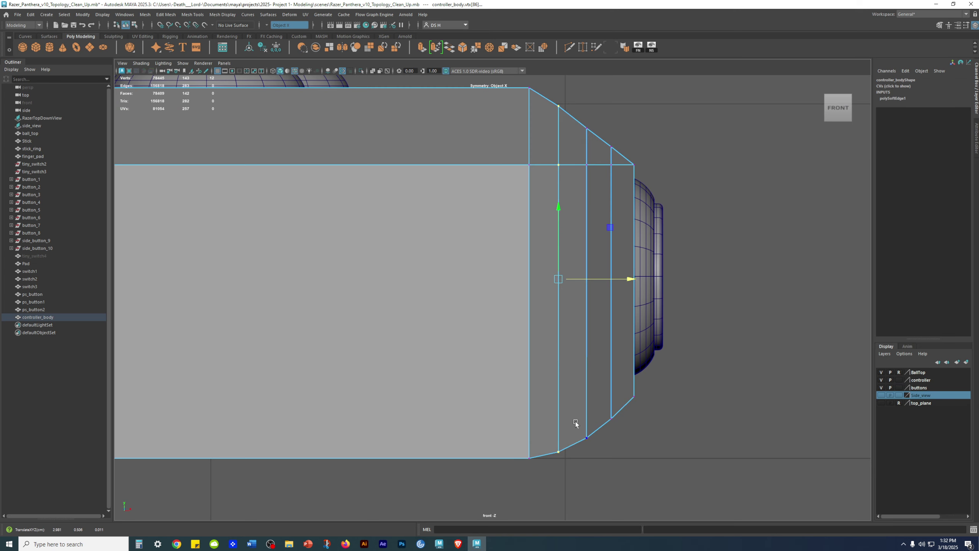
Step: Undo and redo the innermost column's move to compare the curve of the body's bottom corner
alt+middle_drag(598, 421, 627, 291)
scroll(692, 335, up, 5)
alt+middle_drag(717, 351, 617, 379)
key(ctrl+z)
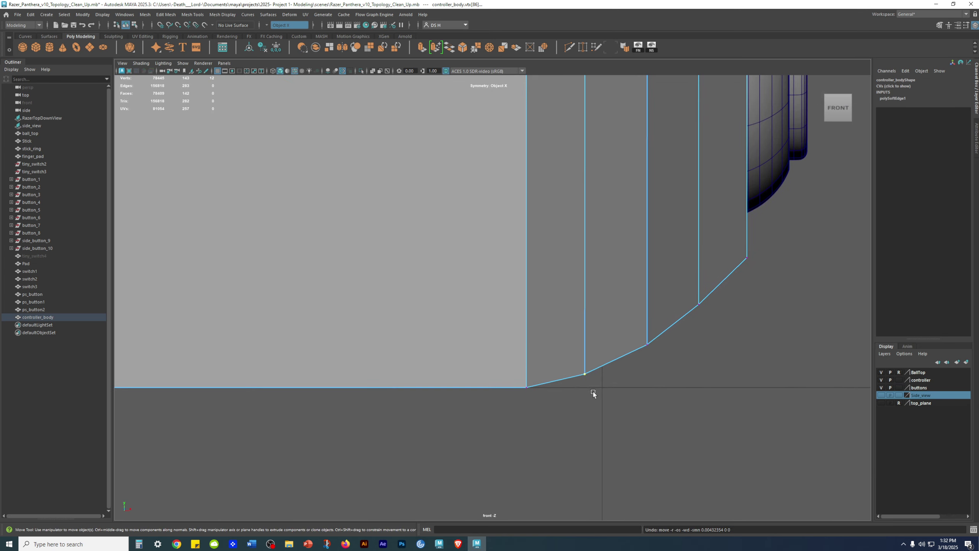
key(ctrl+y)
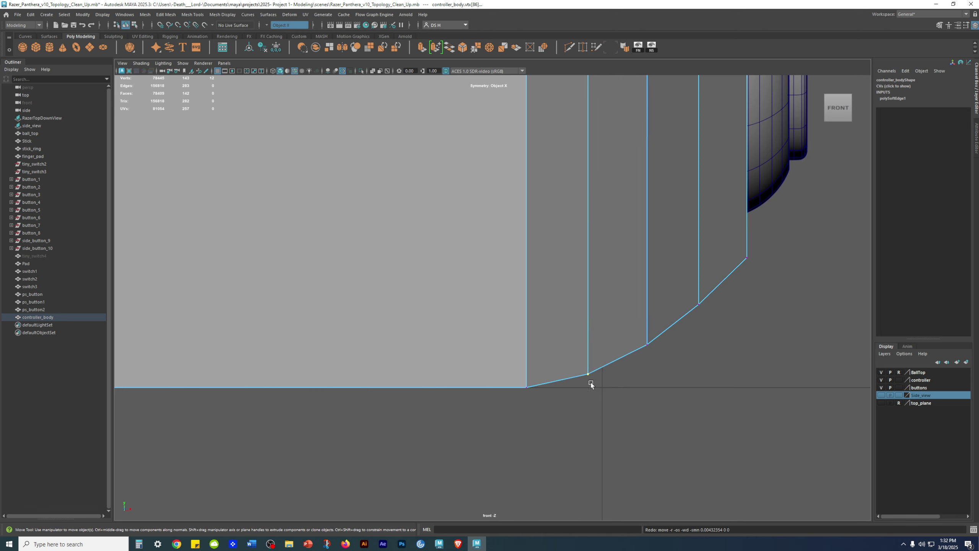
Step: Select the bottom corner's edge segments to compare their spacing, and return to vertex selection
key(F10)
alt+middle_drag(651, 352, 605, 377)
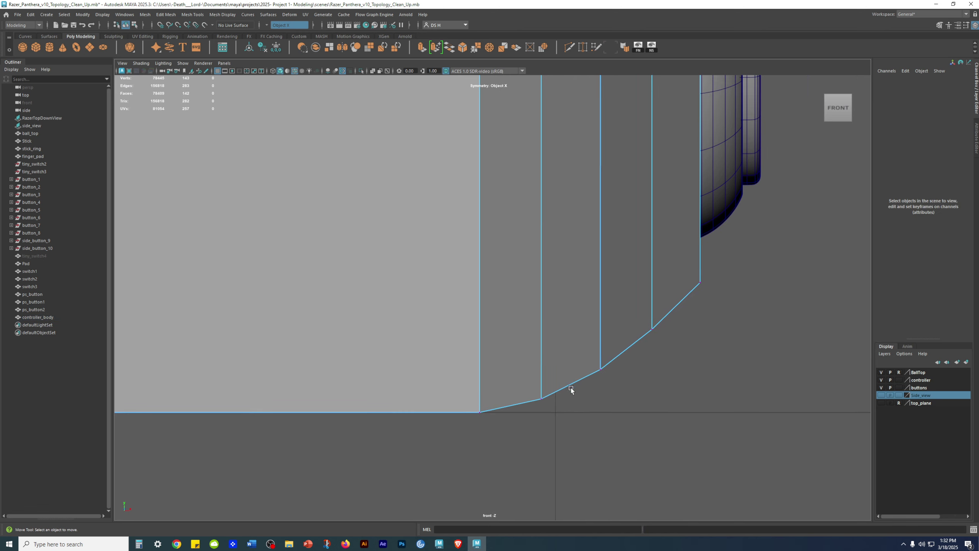
click(525, 407)
key(q)
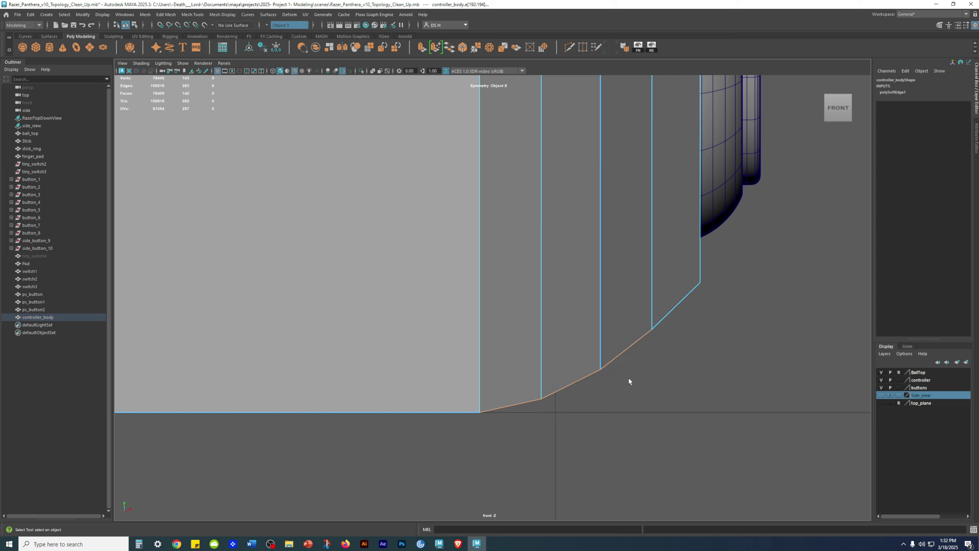
shift+click(671, 310)
scroll(635, 349, down, 4)
right_drag(578, 212, 522, 212)
Step: Reselect the innermost column of corner vertices with the Move tool and check it in the four-view layout
alt+middle_drag(524, 225, 544, 330)
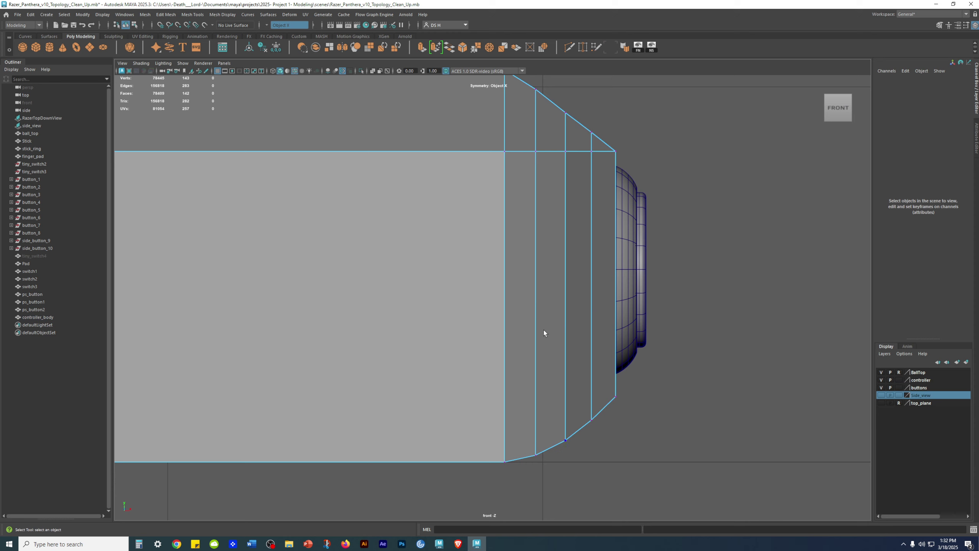
drag(545, 455, 516, 76)
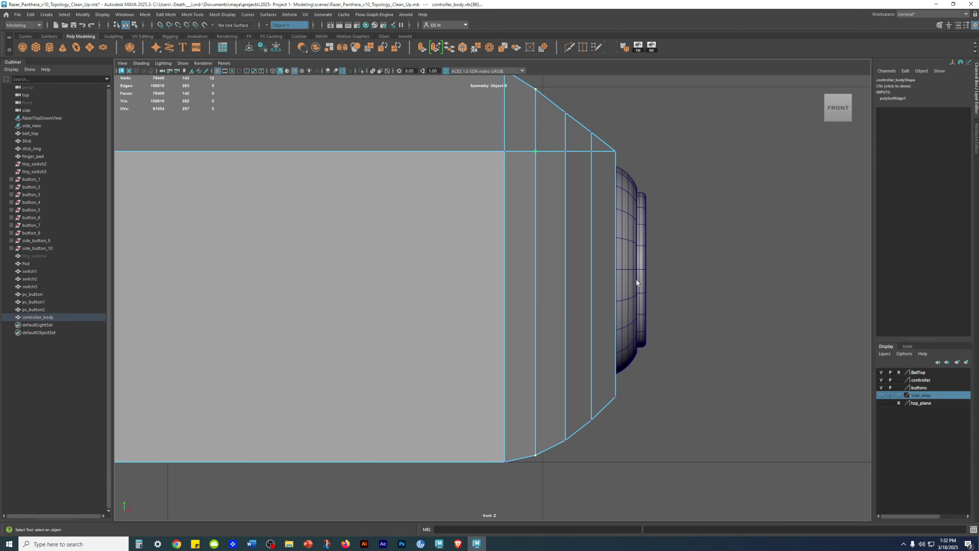
scroll(548, 349, down, 3)
key(w)
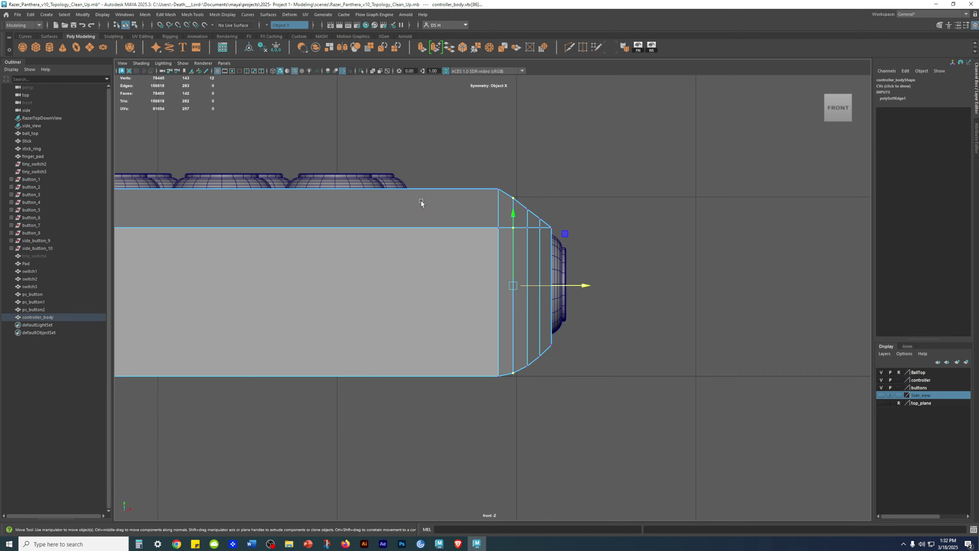
alt+right_drag(422, 203, 667, 363)
alt+middle_drag(608, 305, 607, 285)
alt+middle_drag(605, 231, 601, 292)
key(space)
alt+drag(746, 163, 712, 192)
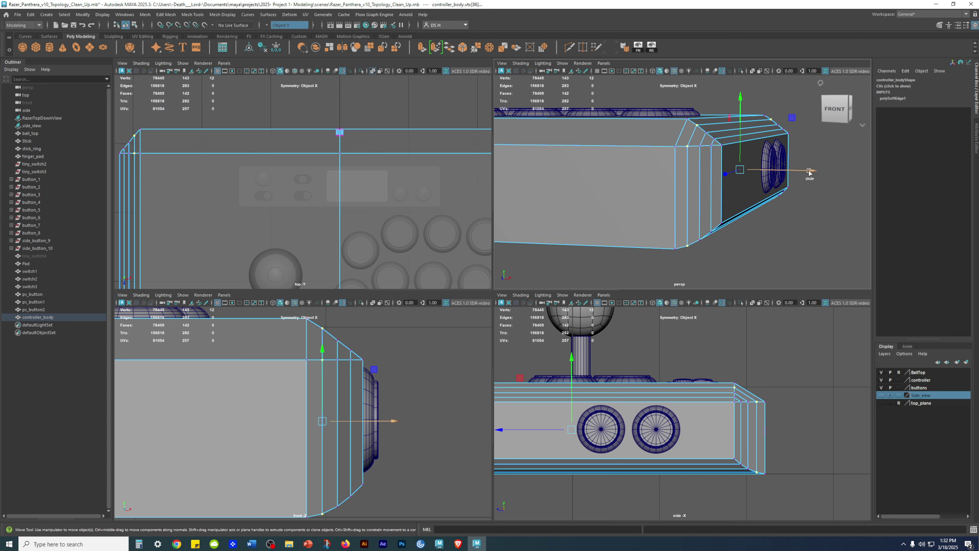
Step: Slide the innermost vertex column slightly outward along its edges, undoing the first attempt, and clear the selection
drag(394, 421, 396, 421)
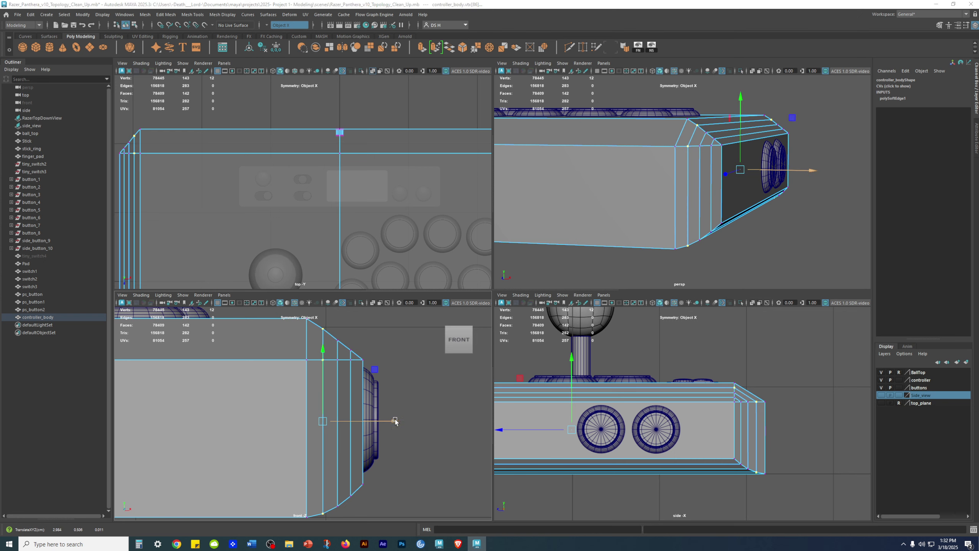
key(space)
key(ctrl+z)
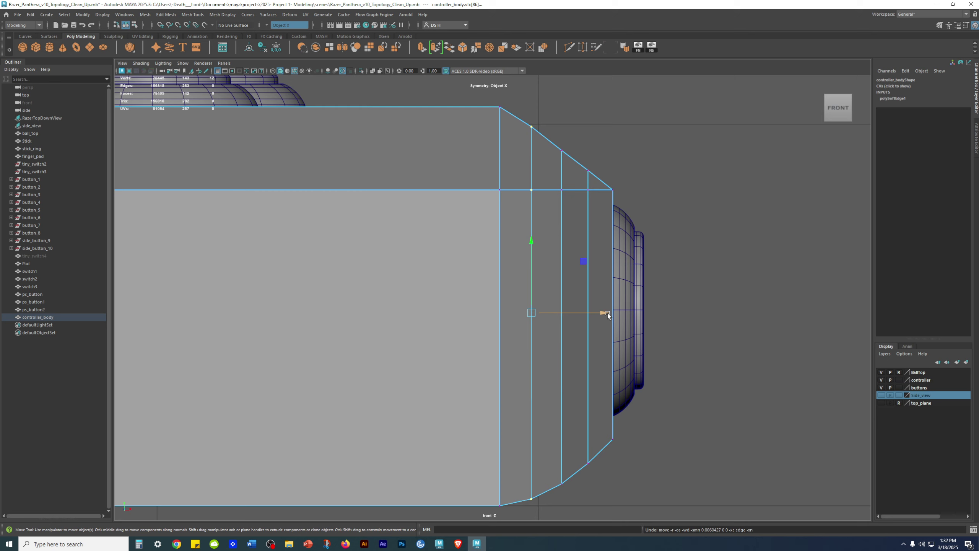
drag(608, 315, 607, 315)
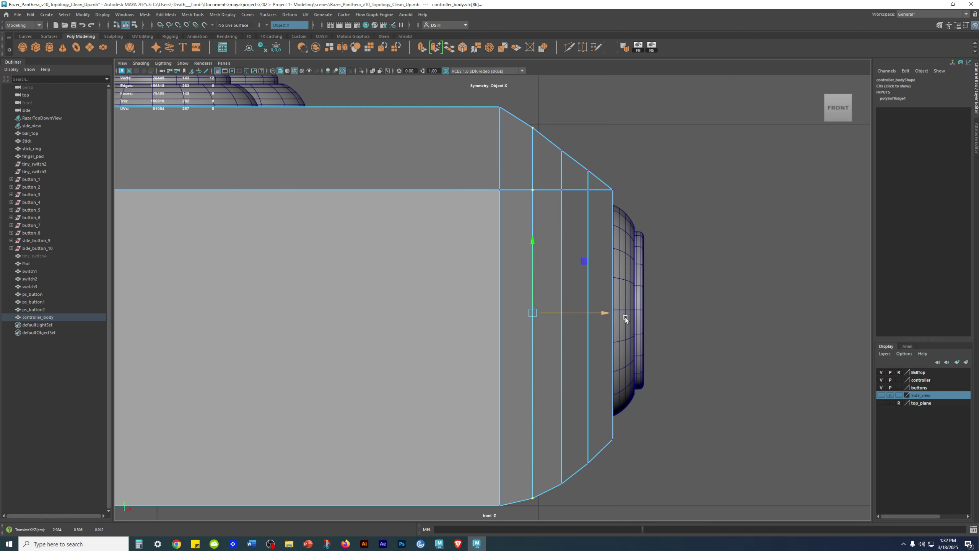
alt+middle_drag(716, 337, 747, 315)
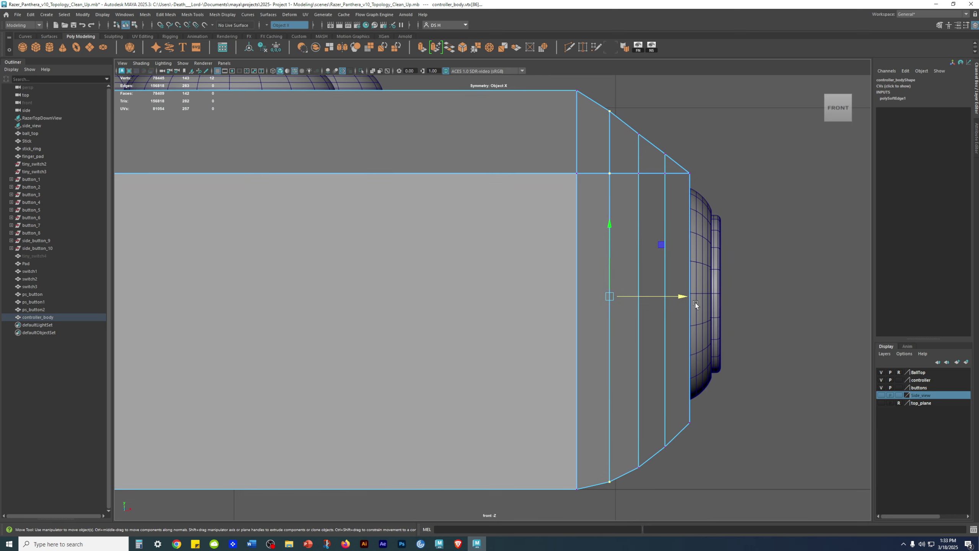
mouse_move(681, 298)
mouse_down()
mouse_move(673, 295)
mouse_move(683, 300)
mouse_up()
click(694, 444)
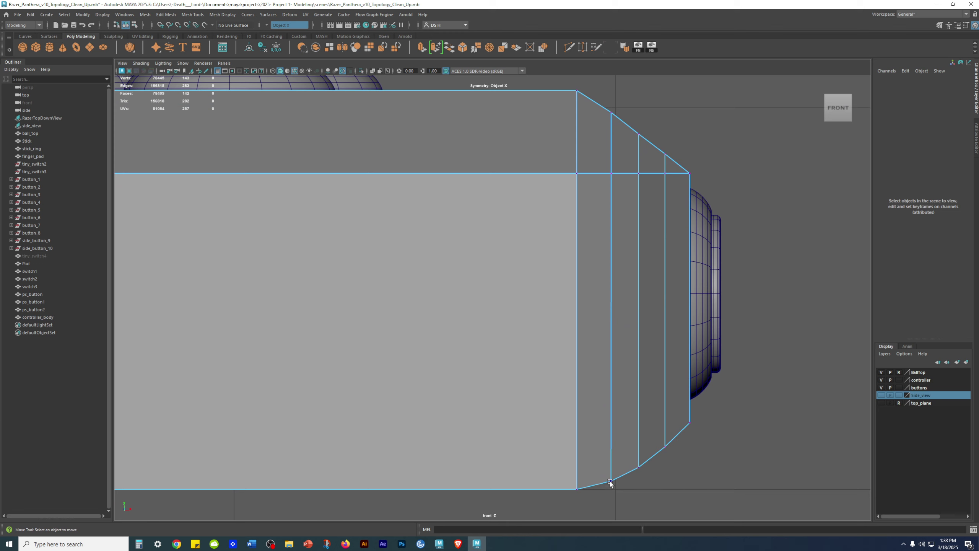
Step: Slide the middle and outer corner vertex columns slightly outward in turn, and inspect the resulting bottom corner curve
drag(650, 474, 629, 123)
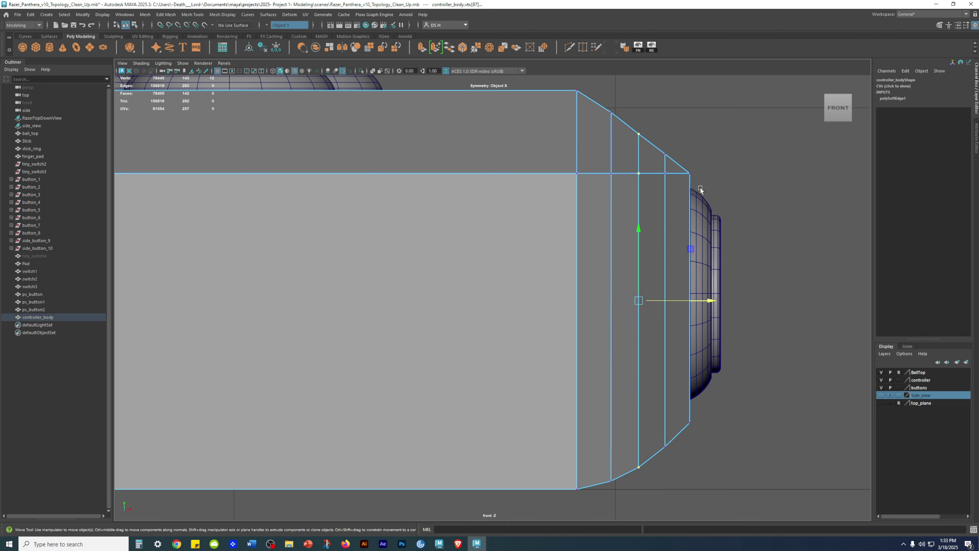
drag(713, 301, 716, 301)
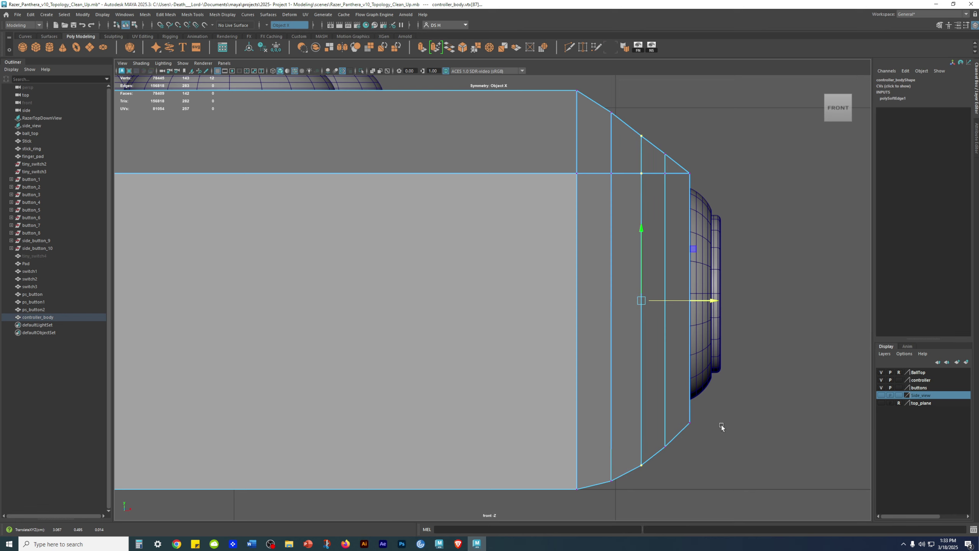
click(721, 421)
drag(674, 467, 655, 127)
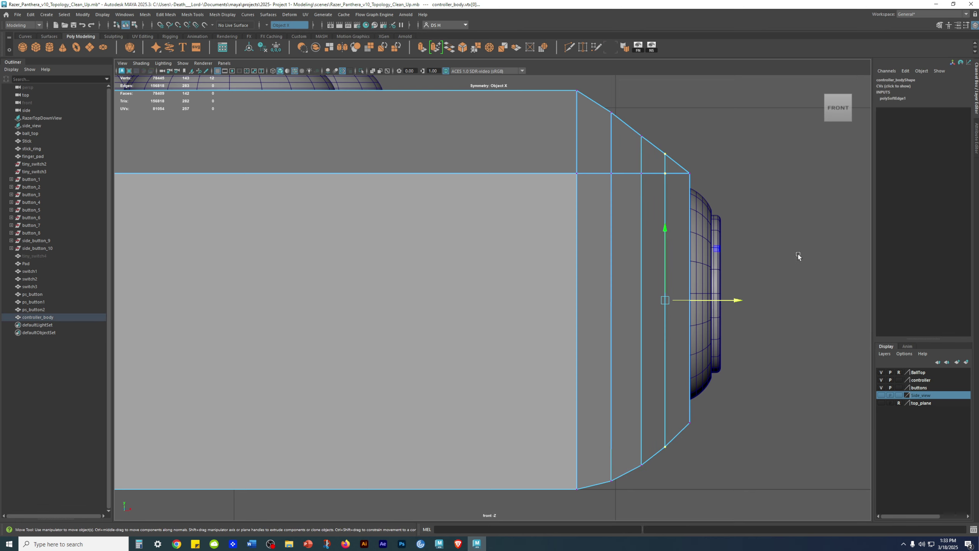
drag(737, 299, 740, 300)
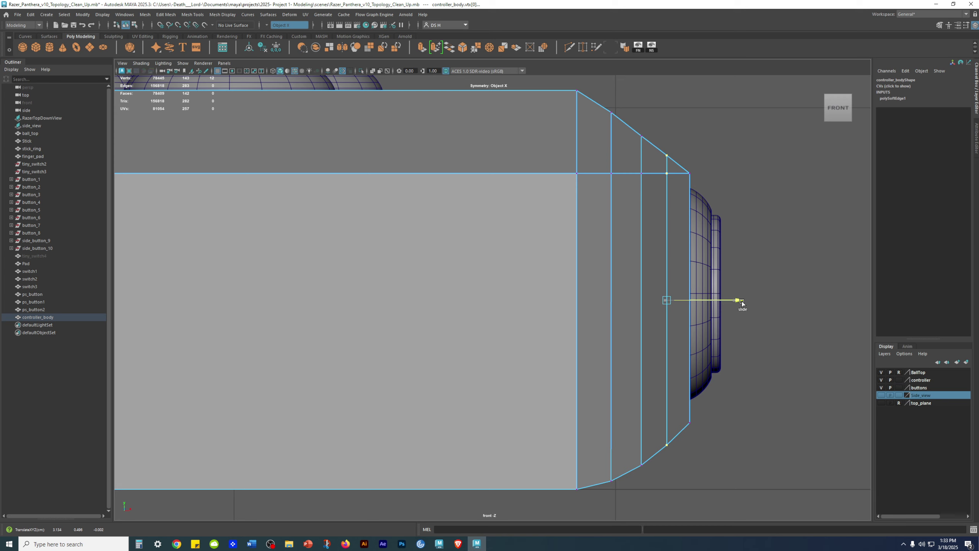
click(756, 383)
alt+middle_drag(691, 380, 632, 189)
scroll(829, 313, up, 6)
alt+middle_drag(754, 271, 582, 394)
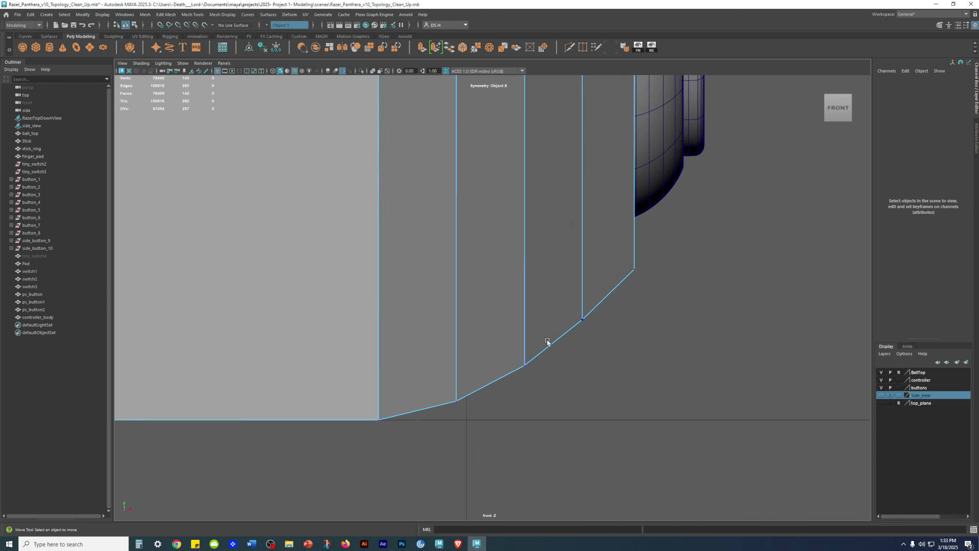
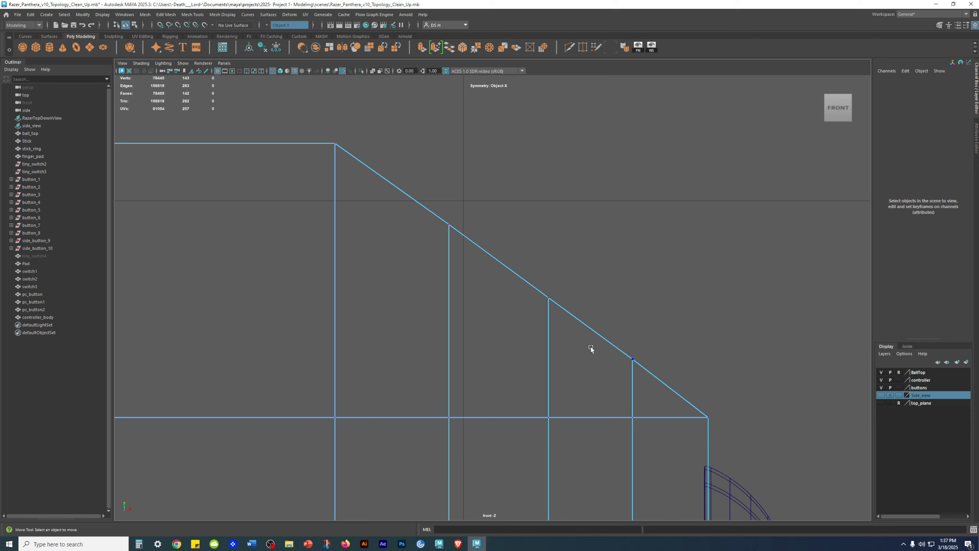
Step: Fine-tune the upper slope vertices in the front view, raising the middle and inner ones slightly
drag(648, 380, 649, 380)
mouse_move(633, 294)
mouse_down()
mouse_move(634, 285)
mouse_move(645, 295)
mouse_up()
click(621, 196)
click(548, 300)
drag(547, 236, 578, 227)
drag(429, 194, 457, 239)
drag(447, 143, 471, 150)
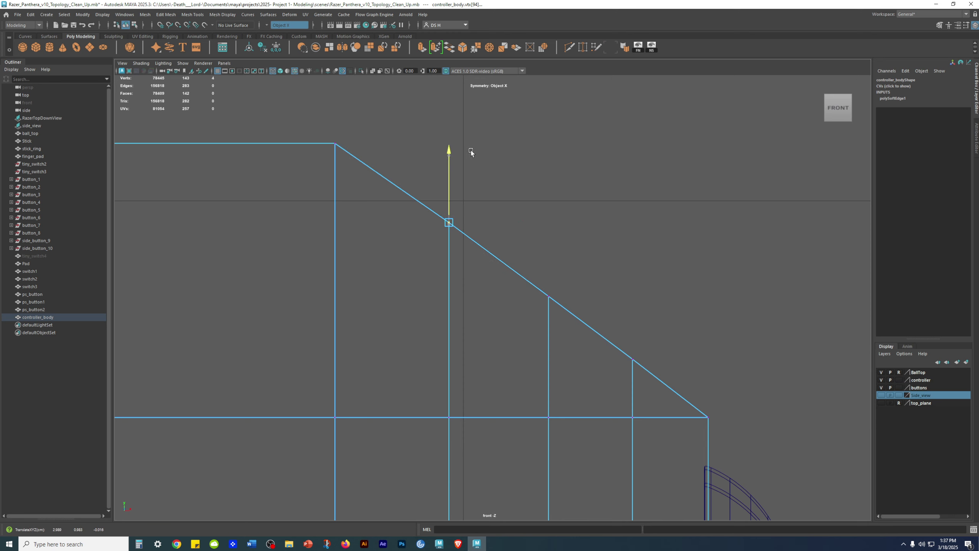
Step: Lower the inner slope vertex slightly to align it with the straight corner slope, and clear the selection
click(825, 319)
drag(360, 169, 479, 258)
drag(455, 147, 455, 150)
click(609, 208)
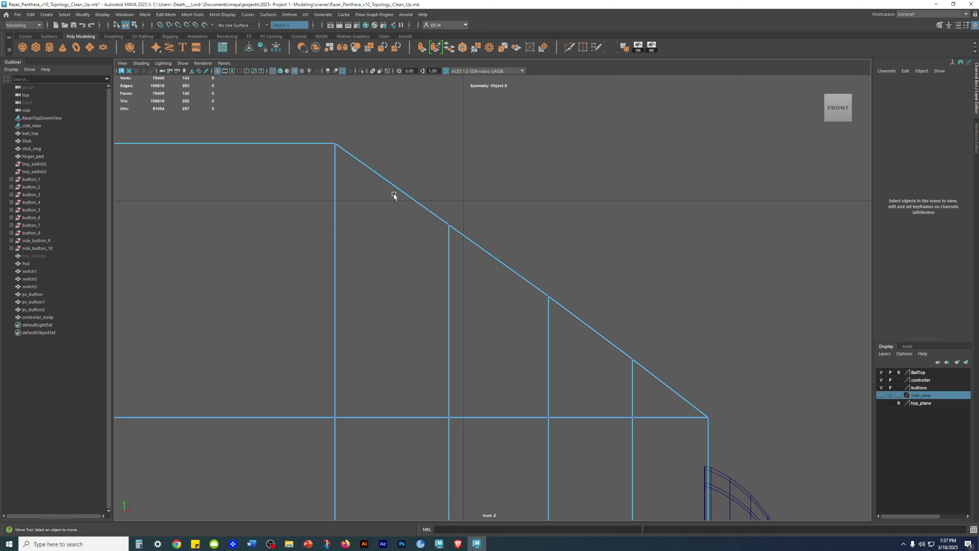
Step: Lower the middle slope vertex slightly onto the straight slope line and check it in wireframe and shaded display
drag(491, 253, 571, 320)
drag(552, 219, 551, 221)
click(597, 203)
key(5)
drag(489, 250, 578, 326)
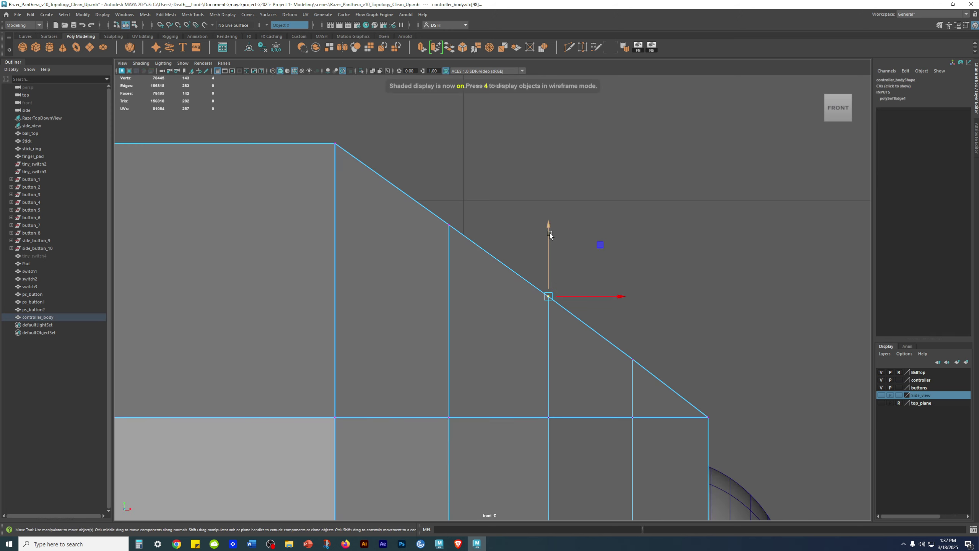
drag(547, 221, 548, 221)
click(591, 221)
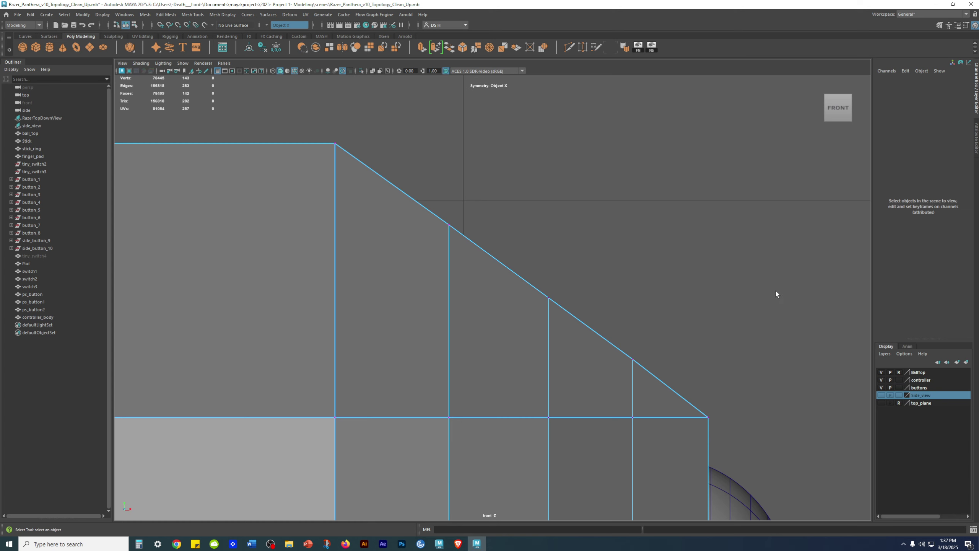
key(4)
key(5)
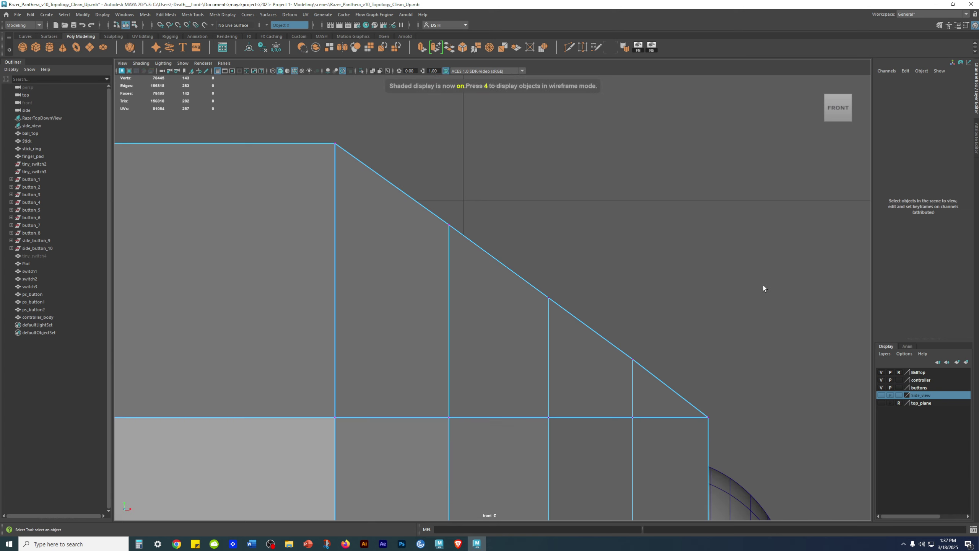
Step: Nudge the middle slope vertex up slightly in the front view and clear the selection
scroll(654, 285, down, 5)
scroll(540, 328, up, 10)
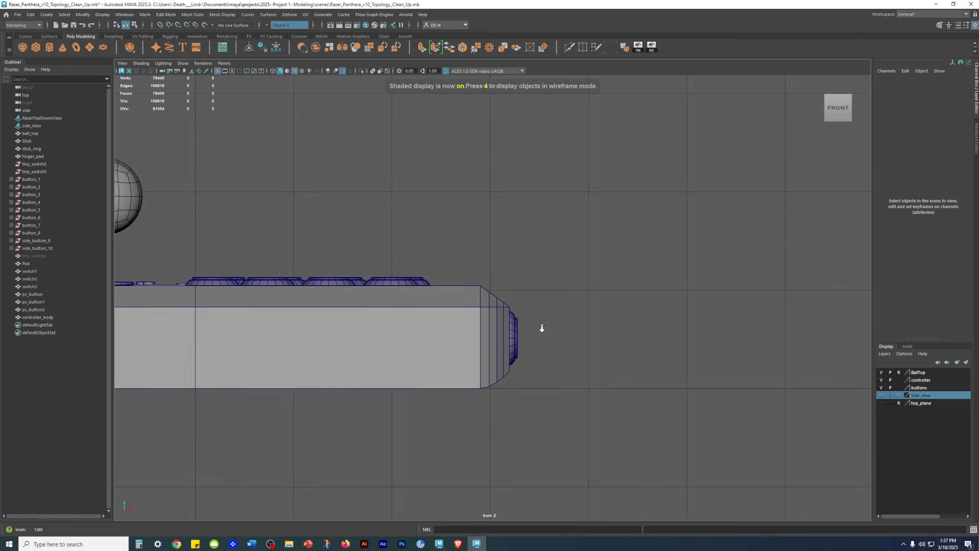
click(439, 272)
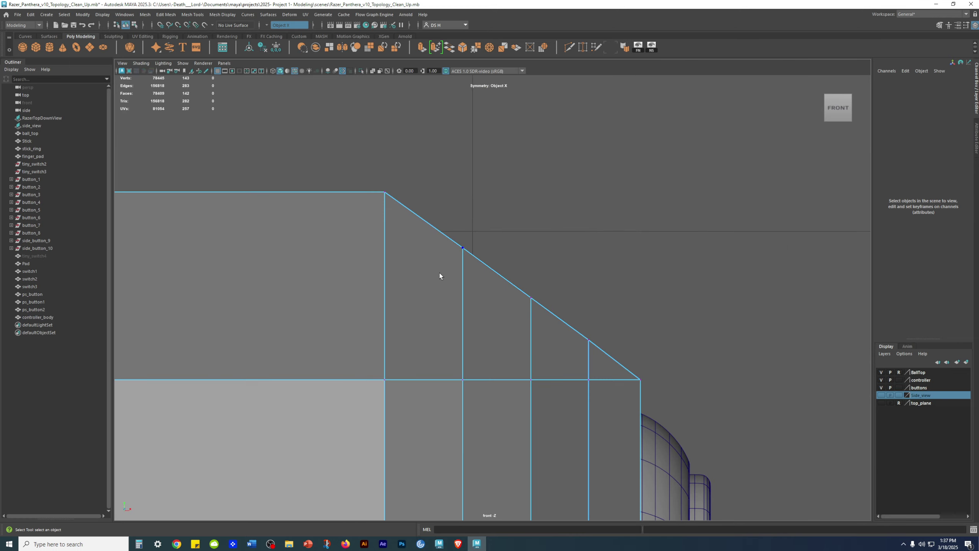
key(F9)
click(531, 297)
key(w)
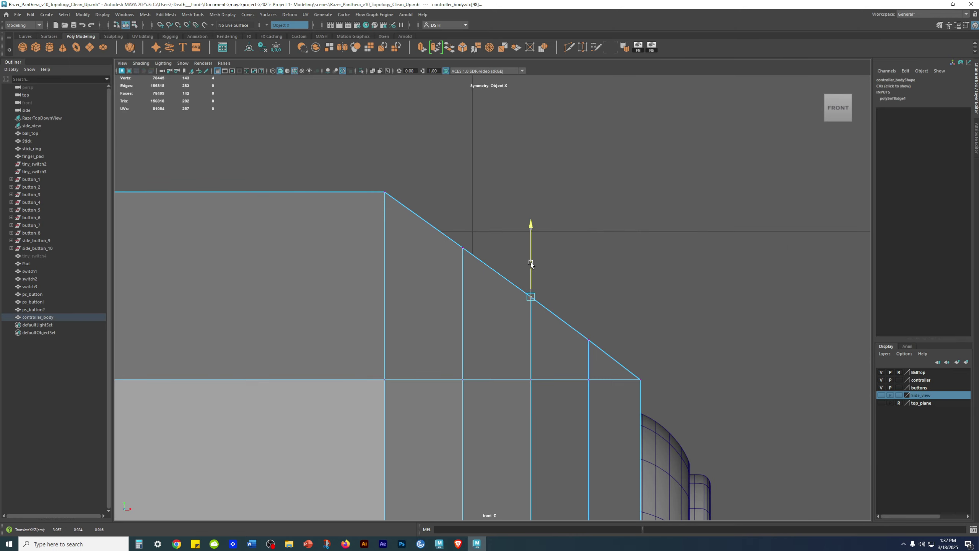
click(610, 266)
Step: Fine-tune the height of the inner slope vertex in the front view against the straight slope line
drag(574, 258, 462, 210)
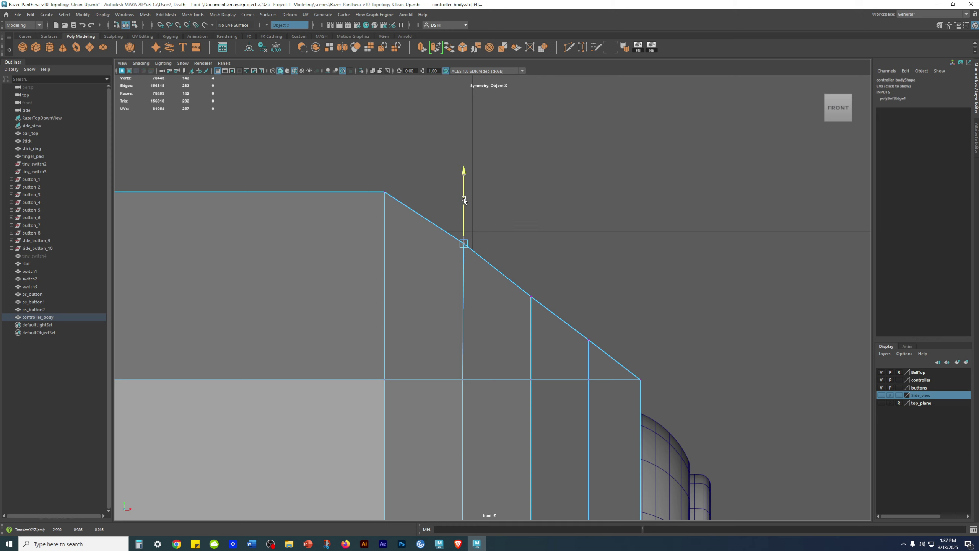
click(586, 217)
drag(438, 222, 464, 256)
drag(467, 185, 468, 175)
click(564, 203)
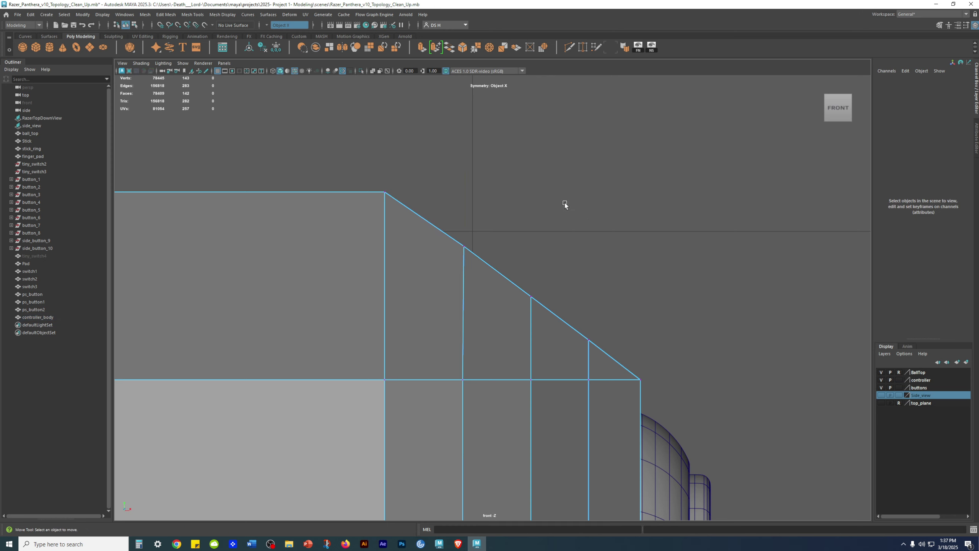
Step: Inspect the controller body in perspective and its rear left corner in the top view
alt+drag(560, 201, 634, 179)
mouse_move(737, 169)
alt+mouse_down()
mouse_move(592, 237)
mouse_move(376, 277)
mouse_move(281, 263)
mouse_move(418, 267)
mouse_move(681, 310)
mouse_move(750, 307)
mouse_move(731, 302)
mouse_move(695, 314)
mouse_move(551, 317)
mouse_move(827, 345)
alt+mouse_up()
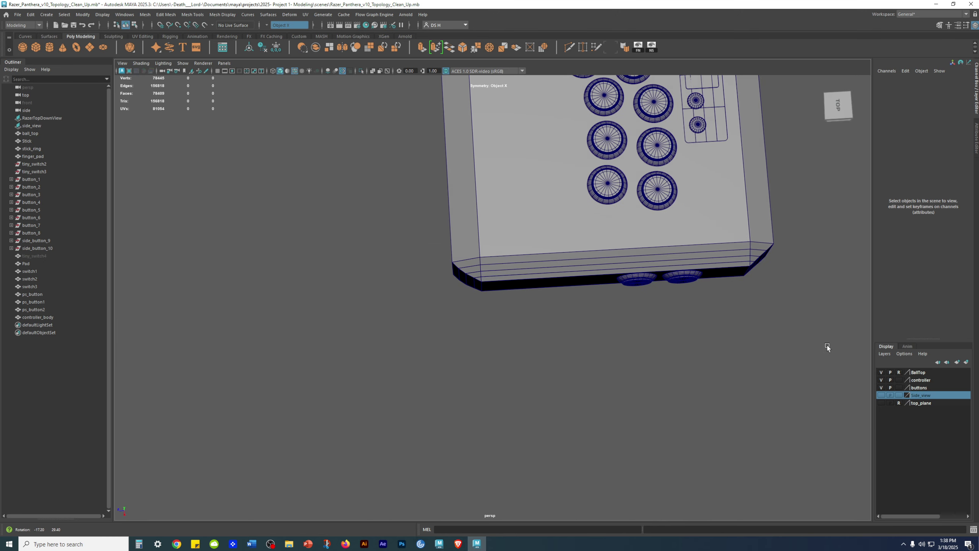
key(space)
scroll(403, 199, down, 5)
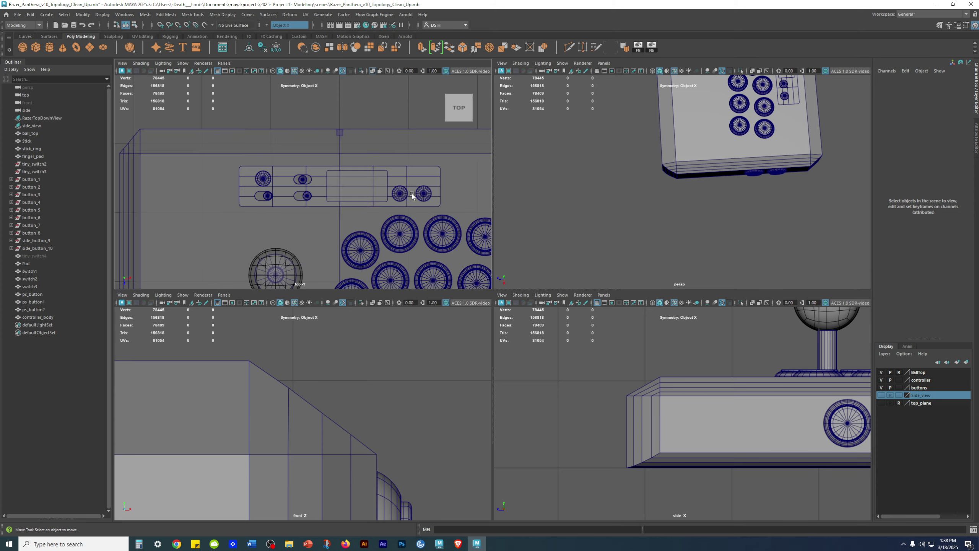
key(space)
scroll(580, 350, up, 6)
alt+middle_drag(230, 237, 536, 208)
scroll(551, 166, up, 5)
alt+middle_drag(518, 128, 531, 263)
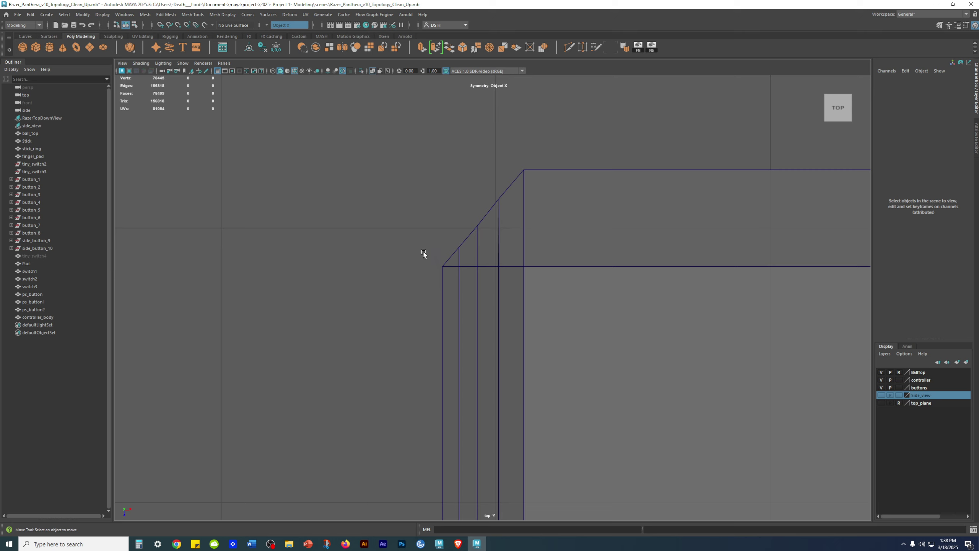
Step: Compare the front left corner of the body with the rear left corner in the top view
scroll(423, 249, down, 12)
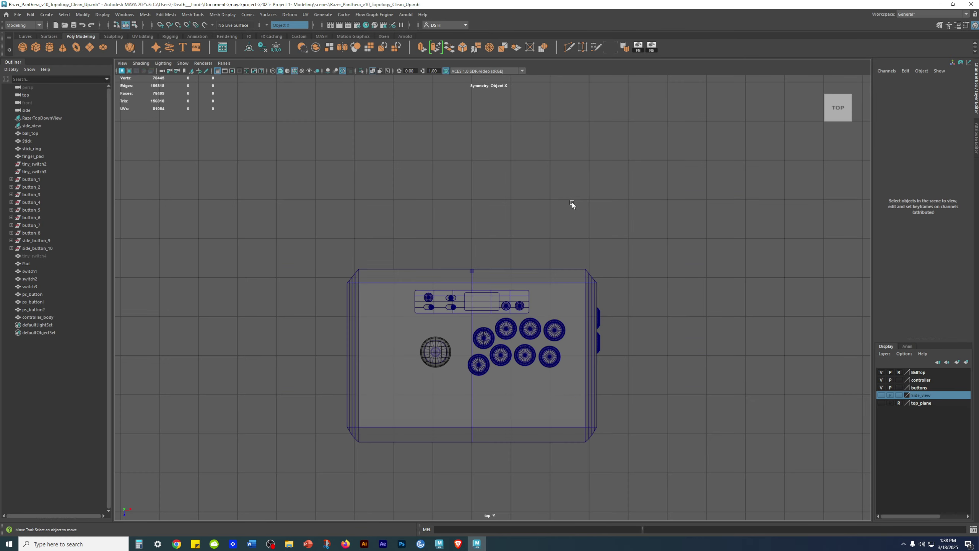
alt+middle_drag(572, 202, 513, 139)
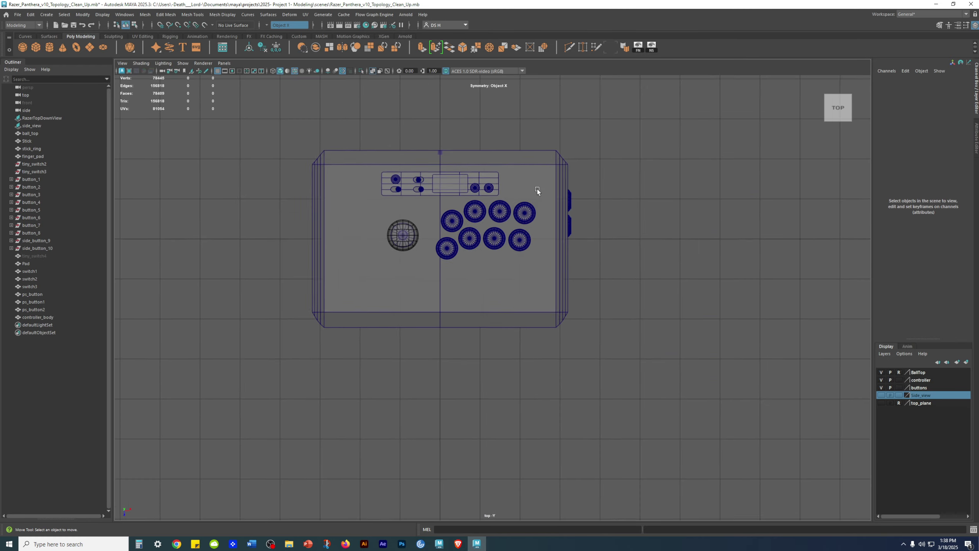
alt+right_drag(513, 140, 756, 400)
alt+middle_drag(453, 291, 854, 268)
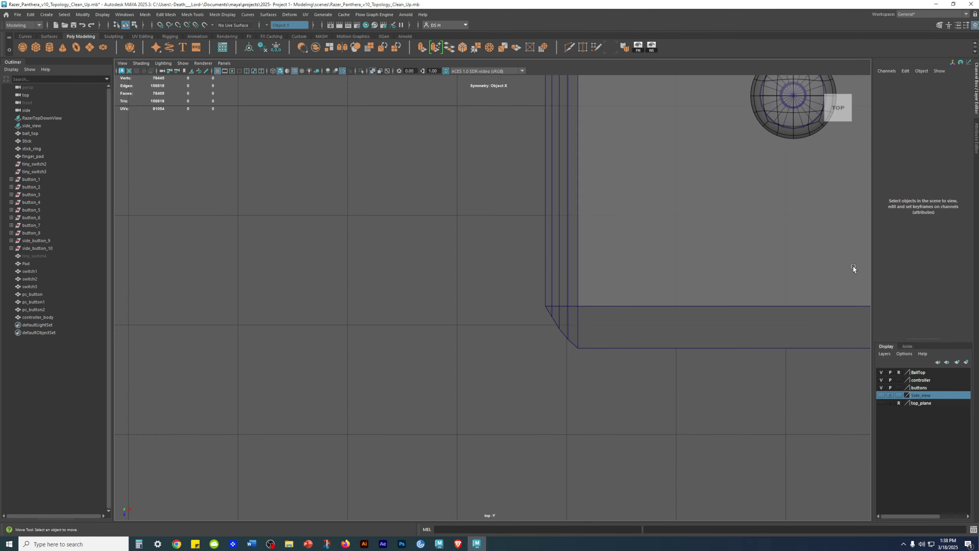
scroll(665, 359, up, 4)
scroll(611, 278, down, 15)
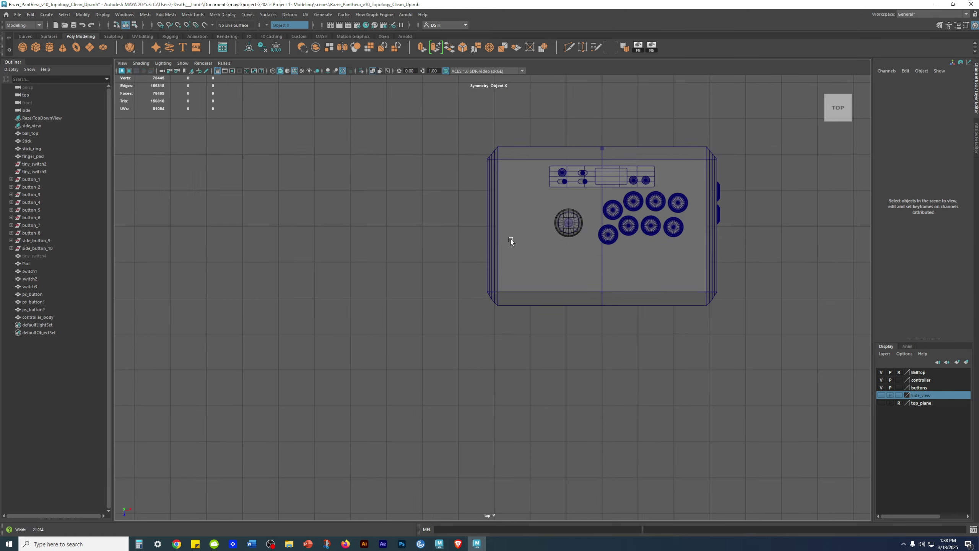
alt+middle_drag(515, 187, 496, 214)
alt+right_drag(496, 215, 607, 364)
alt+middle_drag(517, 178, 528, 338)
alt+right_drag(391, 208, 690, 283)
alt+middle_drag(498, 188, 594, 336)
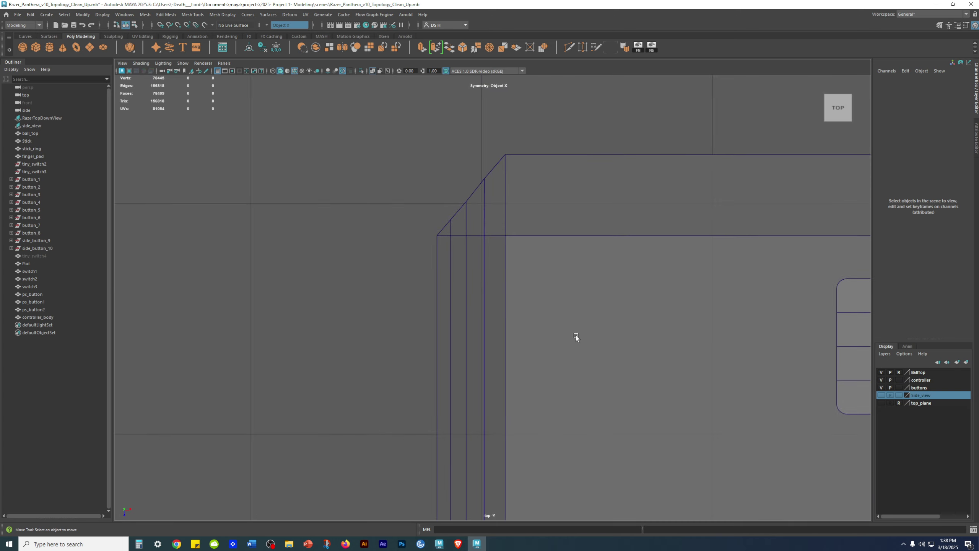
Step: Select the vertical edge loop beside the body's outer left edge and follow it between the rear and front corners
right_drag(504, 209, 517, 147)
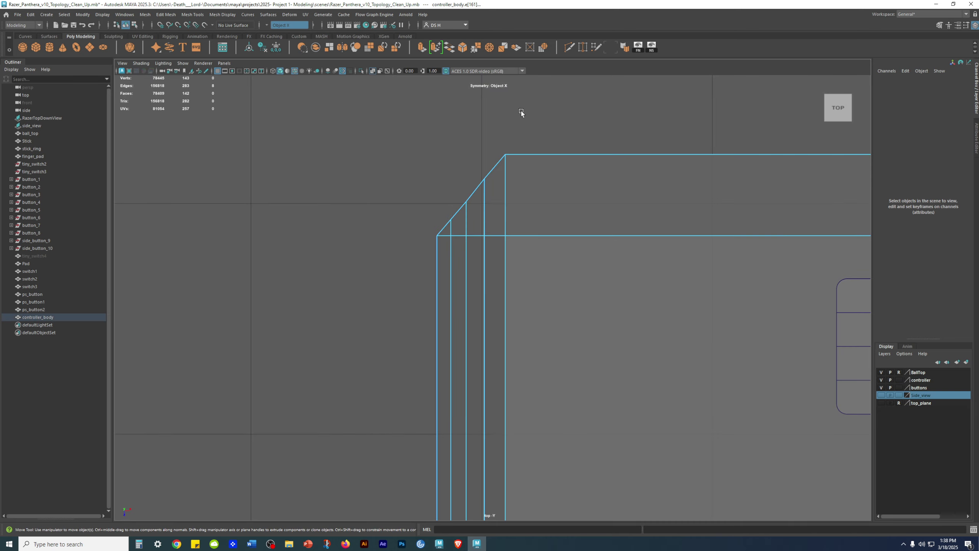
double_click(452, 250)
double_click(451, 250)
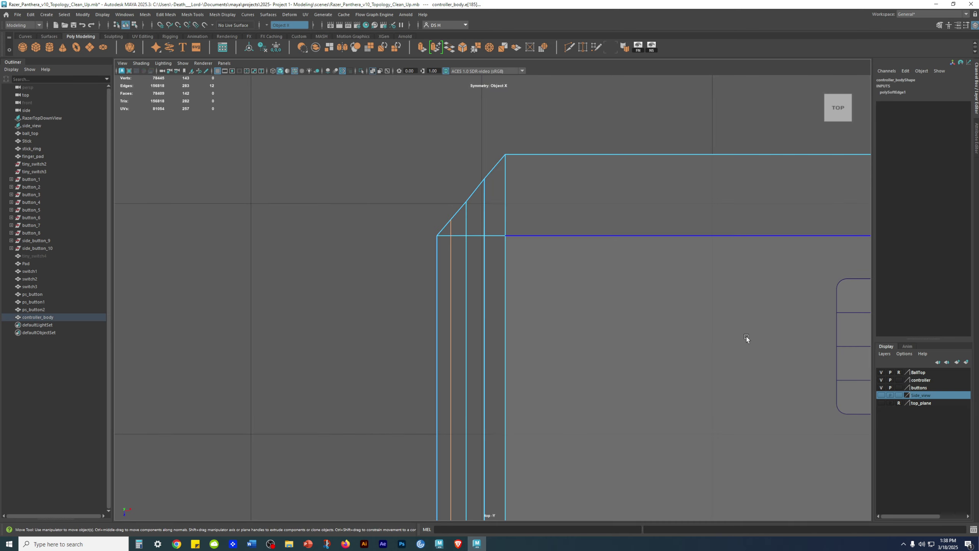
alt+right_drag(747, 337, 726, 326)
alt+middle_drag(657, 369, 579, 182)
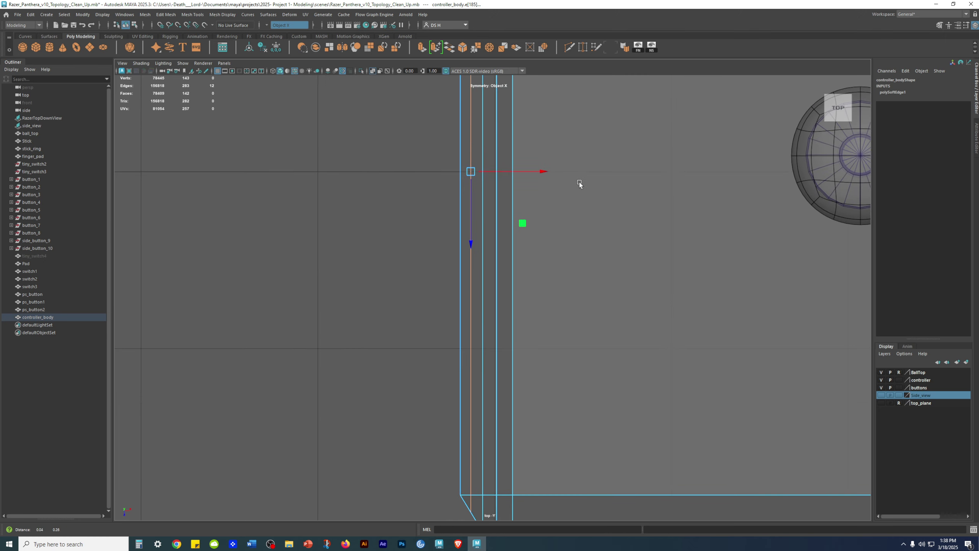
key(q)
key(w)
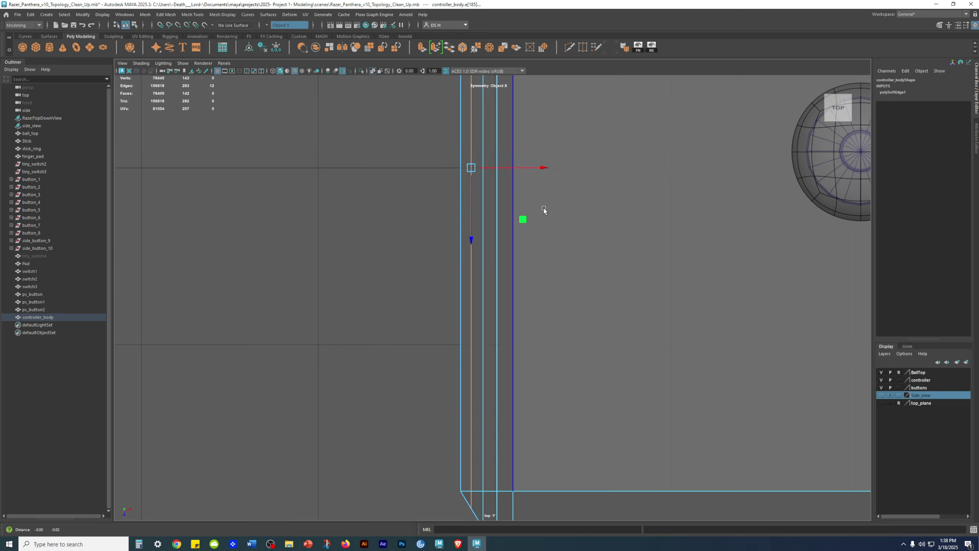
alt+middle_drag(544, 208, 551, 95)
alt+right_drag(551, 440, 558, 245)
alt+middle_drag(557, 244, 559, 262)
alt+right_drag(559, 262, 521, 463)
alt+middle_drag(463, 385, 497, 206)
alt+right_drag(465, 199, 770, 371)
Step: Switch the body to vertex editing and examine the left side's front and rear corner vertices from above
right_drag(513, 192, 289, 142)
alt+right_drag(601, 220, 426, 181)
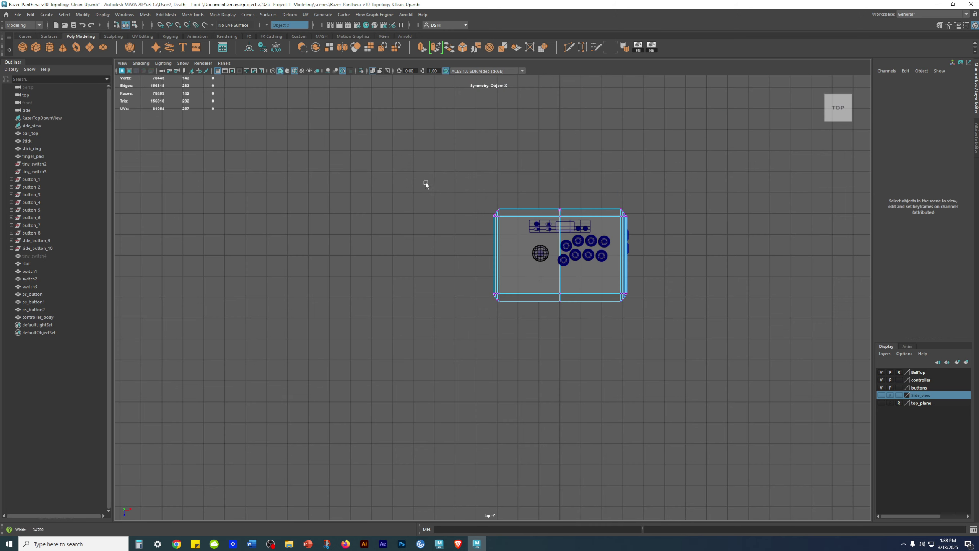
alt+middle_drag(426, 181, 393, 201)
alt+right_drag(393, 201, 782, 334)
alt+middle_drag(390, 352, 390, 165)
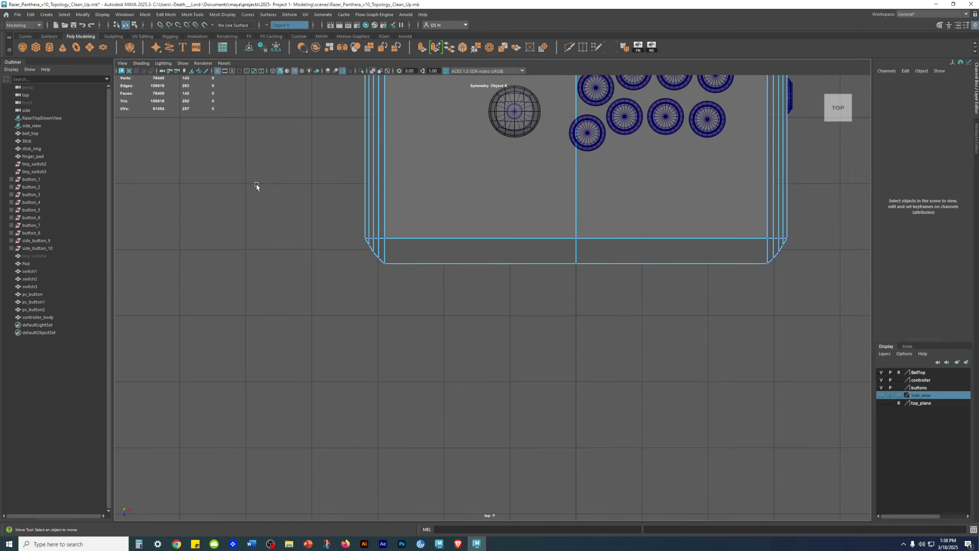
alt+right_drag(257, 187, 625, 324)
alt+middle_drag(221, 199, 449, 316)
alt+right_drag(264, 232, 316, 256)
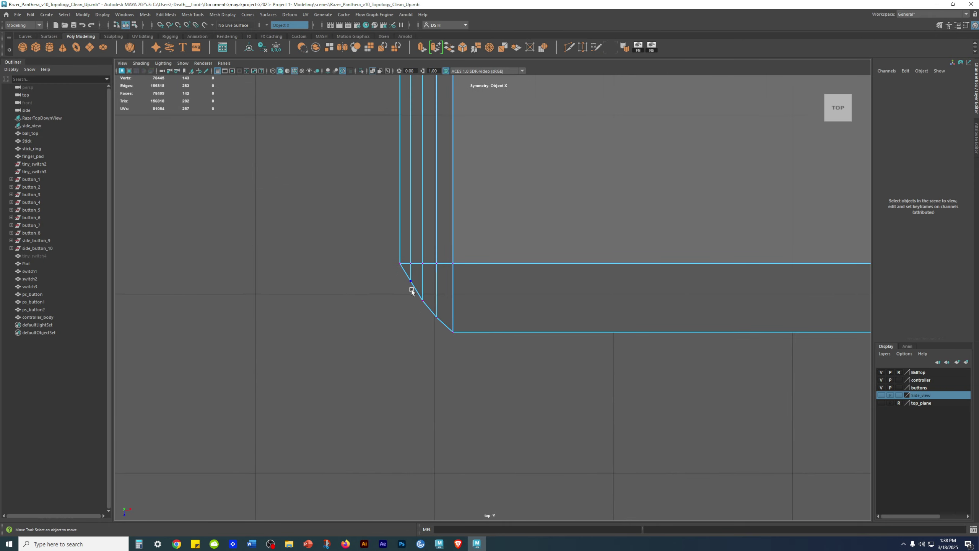
alt+middle_drag(478, 218, 407, 278)
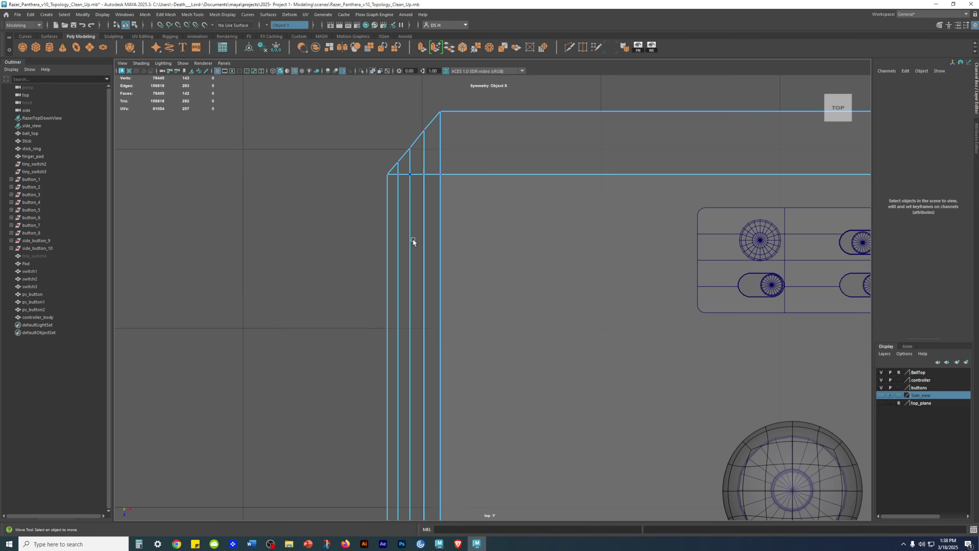
alt+middle_drag(447, 365, 482, 61)
alt+middle_drag(415, 433, 427, 276)
alt+right_drag(438, 191, 540, 311)
alt+middle_drag(438, 217, 479, 431)
Step: Try to round the front left corner by shifting its intermediate vertices slightly outward in the top view
drag(332, 232, 390, 260)
drag(468, 265, 429, 337)
drag(532, 298, 477, 387)
click(366, 360)
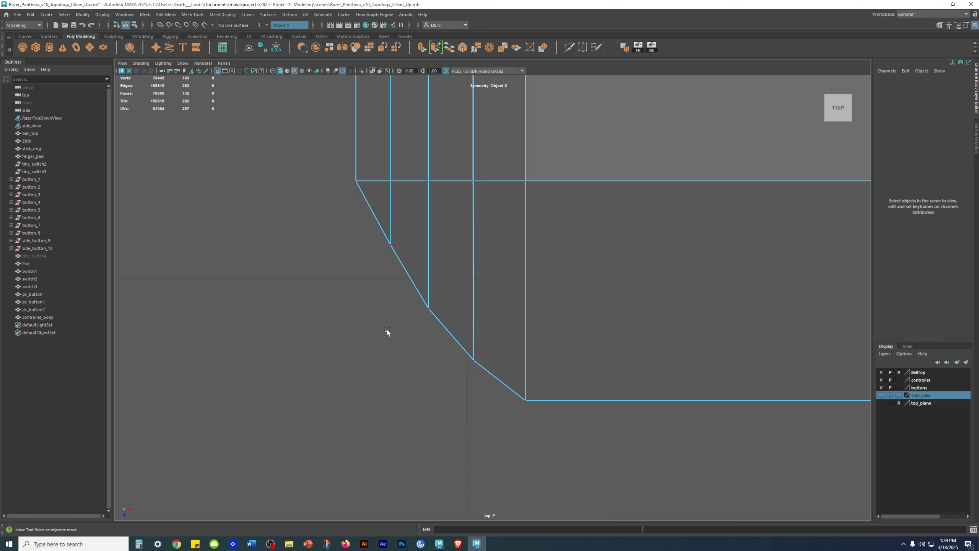
drag(377, 230, 395, 253)
drag(387, 291, 389, 297)
click(332, 265)
drag(451, 339, 494, 384)
scroll(547, 293, up, 3)
Step: Undo the front corner vertex moves and the edge loop selection, back to the inner slope vertex edit
key(ctrl+z)
key(ctrl+z)
key(ctrl+z)
key(ctrl+z)
key(ctrl+z)
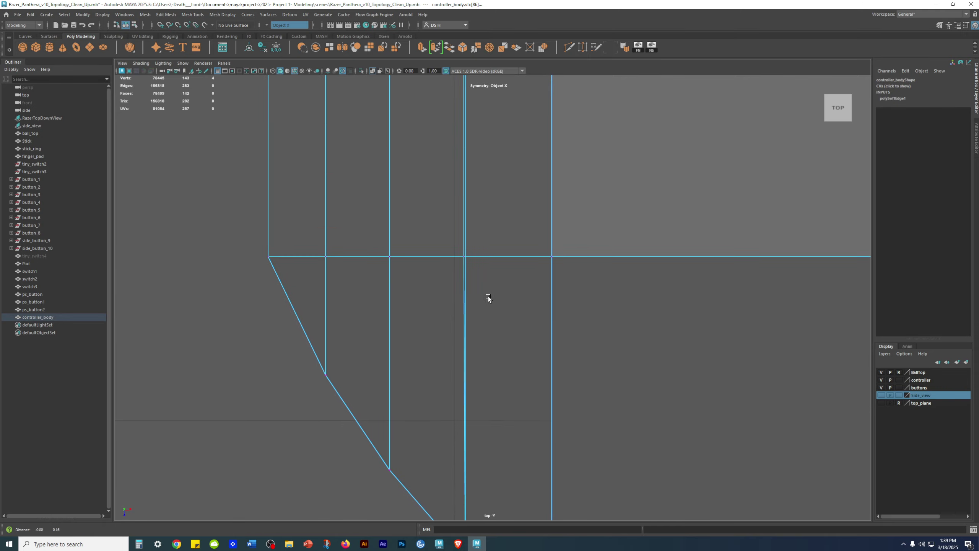
key(ctrl+z)
key(ctrl+z)
key(ctrl+z)
alt+right_drag(538, 266, 737, 412)
key(ctrl+z)
key(ctrl+z)
key(ctrl+z)
key(ctrl+z)
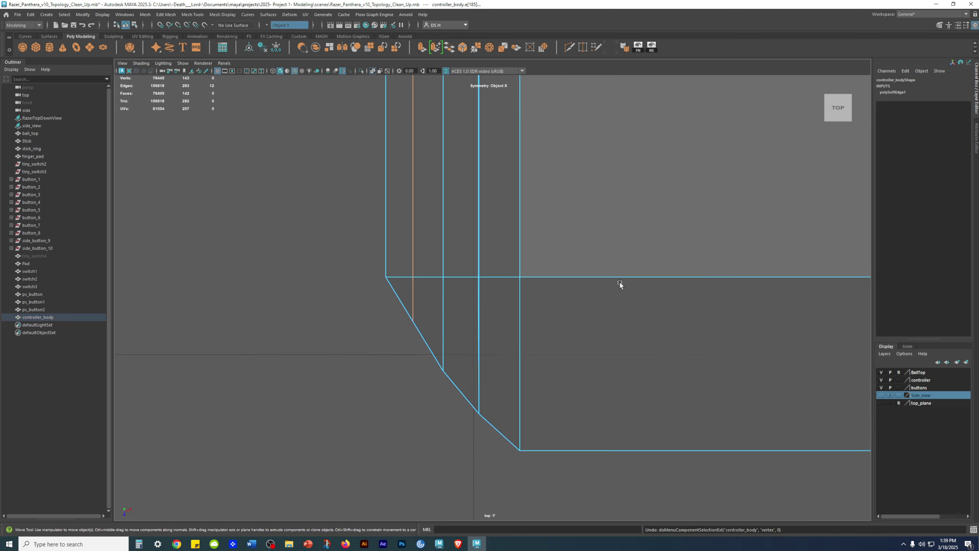
key(ctrl+z)
key(ctrl+z)
key(ctrl+z)
key(ctrl+z)
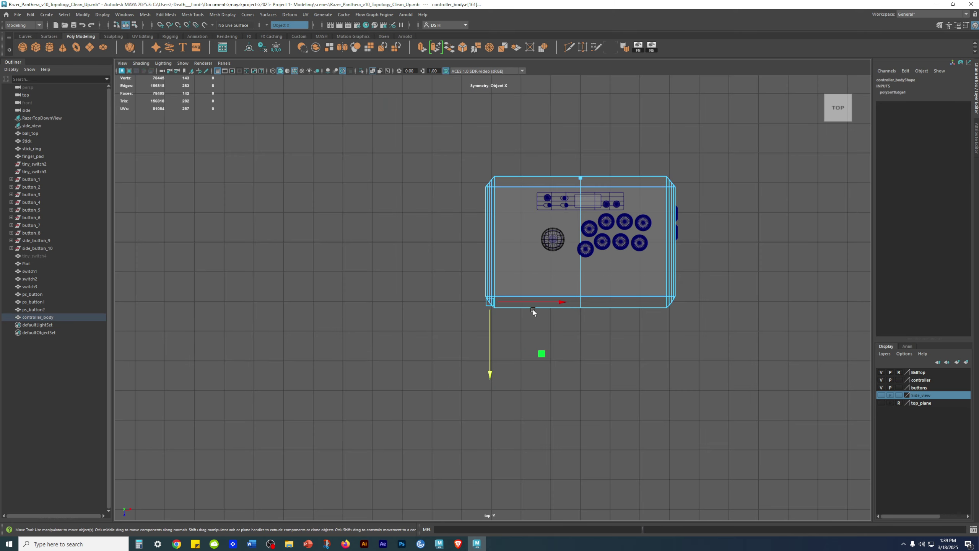
key(ctrl+z)
key(ctrl+z)
key(ctrl+z)
key(ctrl+z)
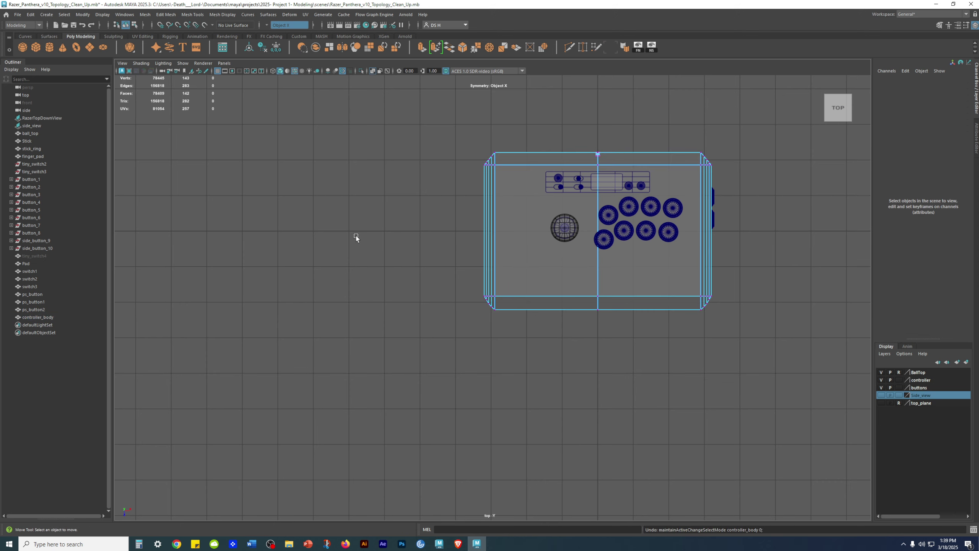
key(ctrl+z)
key(ctrl+z)
key(ctrl+z)
key(ctrl+z)
key(ctrl+z)
key(ctrl+z)
key(ctrl+z)
key(ctrl+z)
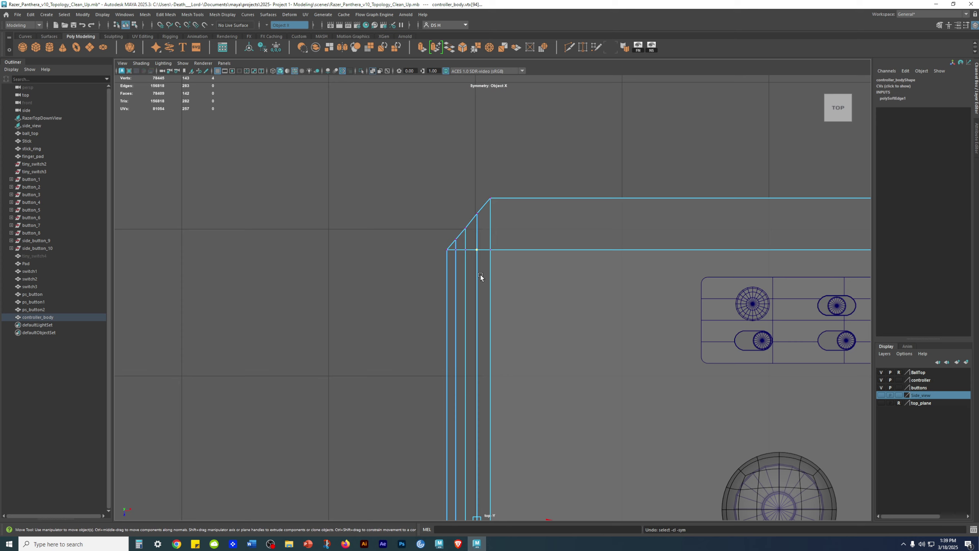
Step: Lower the inner slope vertex slightly onto the straight slope line in the front view and clear the selection
key(space)
key(space)
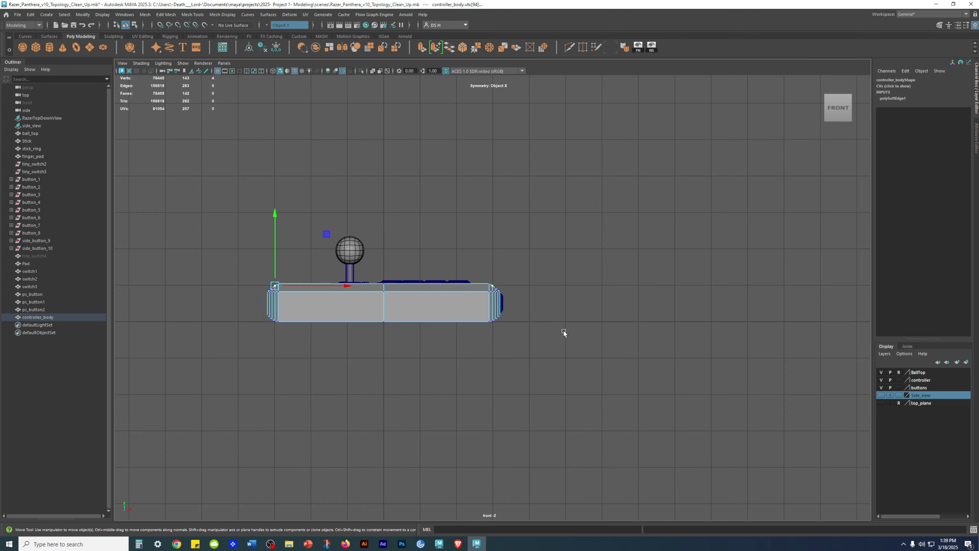
alt+middle_drag(537, 321, 542, 303)
alt+right_drag(243, 254, 602, 231)
alt+middle_drag(373, 203, 328, 337)
alt+right_drag(328, 336, 681, 383)
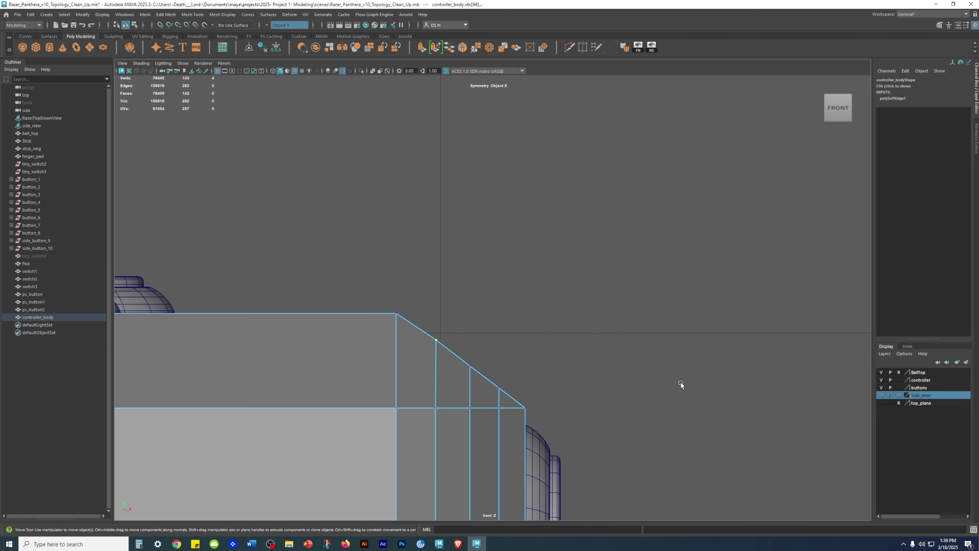
click(681, 383)
alt+middle_drag(681, 383, 544, 293)
alt+right_drag(544, 293, 739, 382)
key(shift+z)
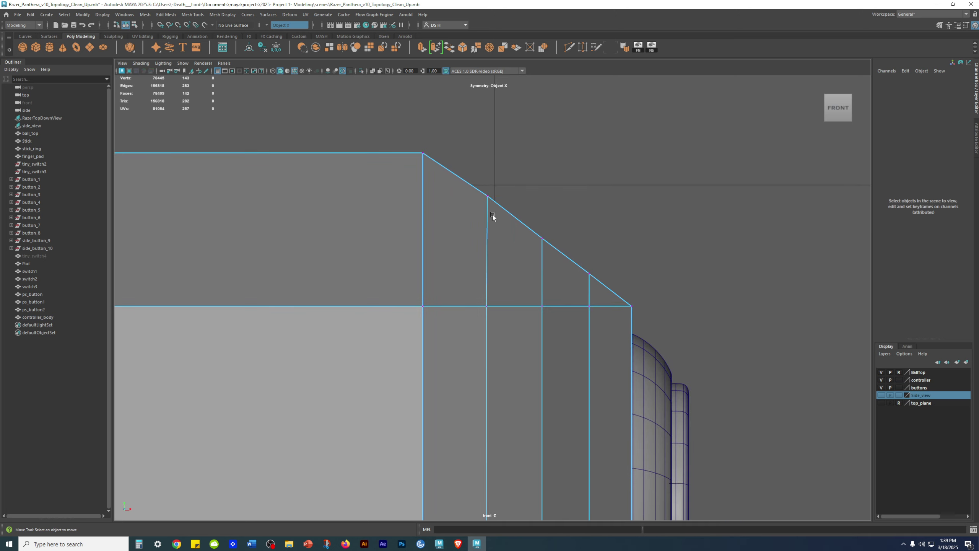
drag(495, 222, 478, 182)
click(488, 126)
drag(488, 128, 492, 129)
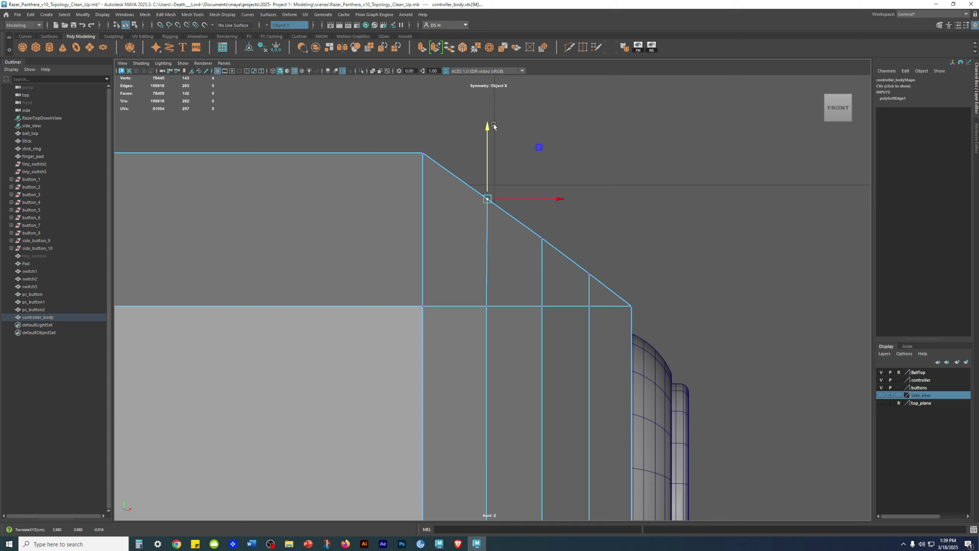
click(612, 165)
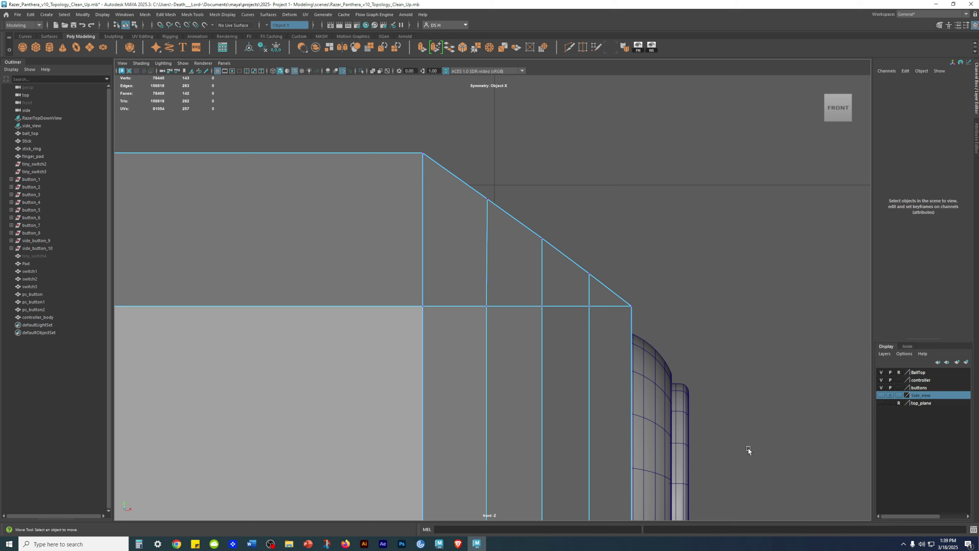
Step: Examine the rear left corner slope and the alignment of its vertex columns up close in the top view
key(space)
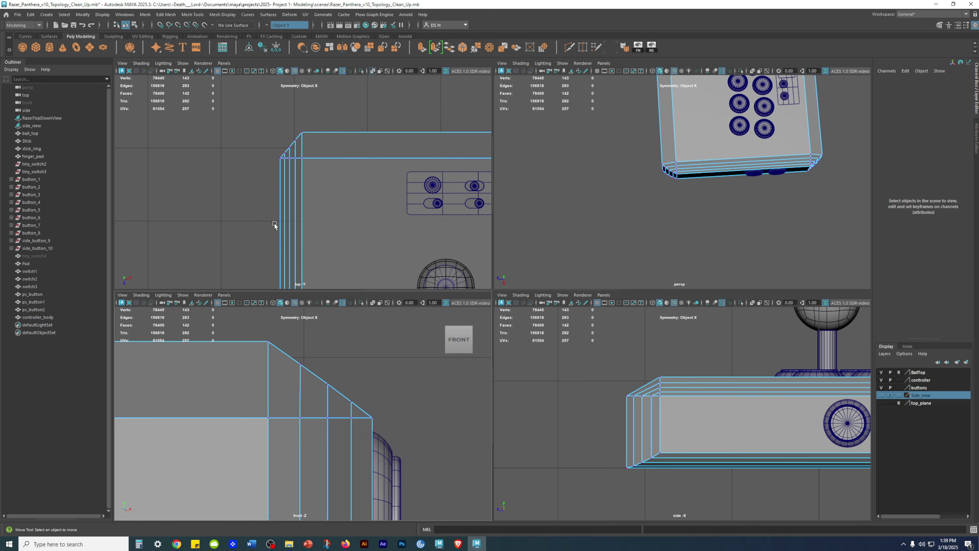
key(space)
scroll(419, 313, up, 6)
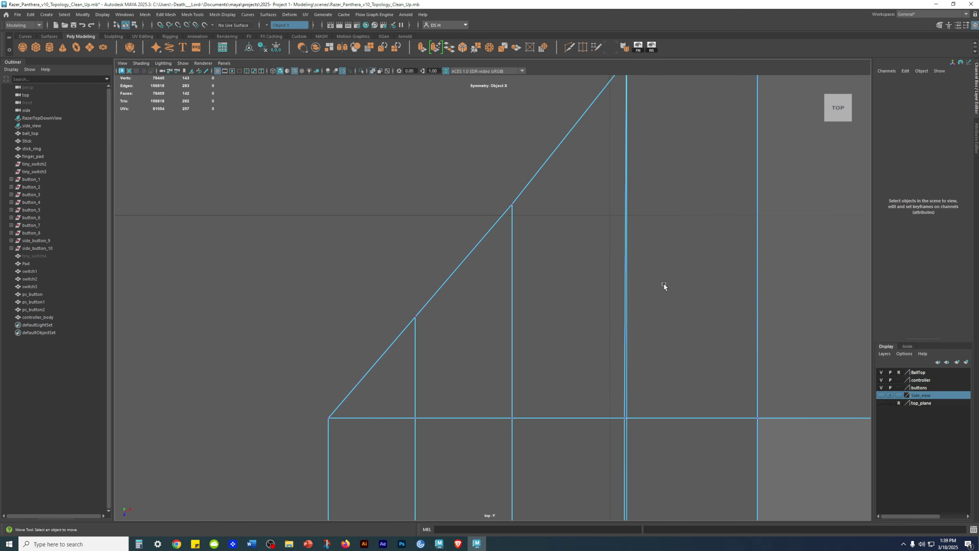
scroll(664, 284, down, 10)
alt+middle_drag(652, 296, 623, 361)
alt+right_drag(449, 339, 956, 480)
alt+middle_drag(385, 357, 481, 81)
alt+middle_drag(494, 261, 604, 84)
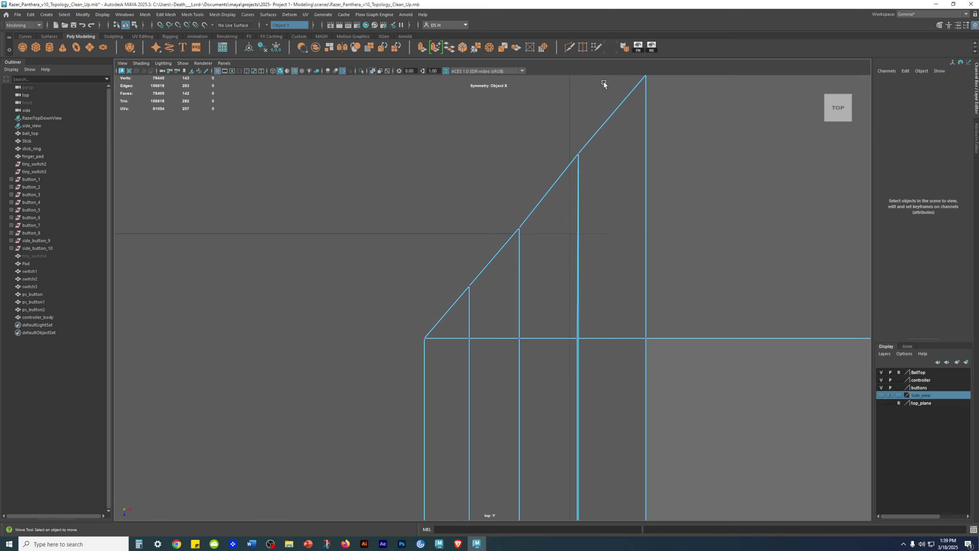
Step: Select the full front-to-back vertex column of the innermost intermediate corner edge in the top view, scale it flat along X, and clear the selection
scroll(553, 179, up, 1)
drag(575, 130, 603, 154)
scroll(605, 159, up, 5)
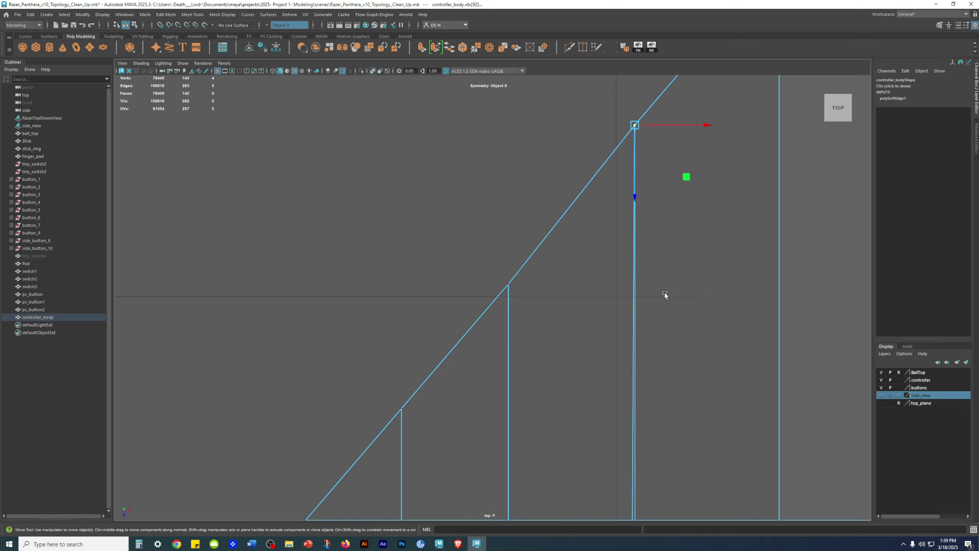
scroll(664, 292, down, 10)
alt+middle_drag(623, 354, 643, 147)
scroll(571, 319, down, 3)
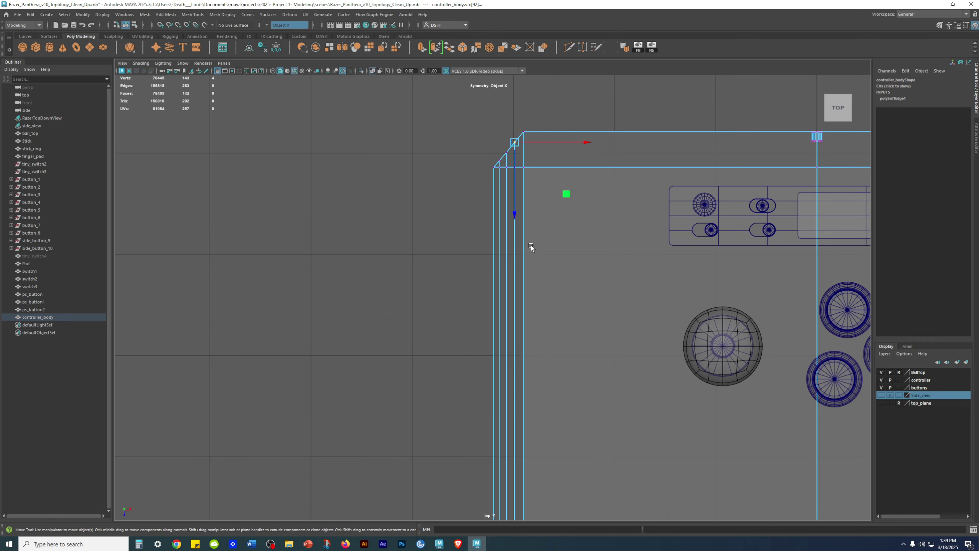
scroll(531, 235, down, 2)
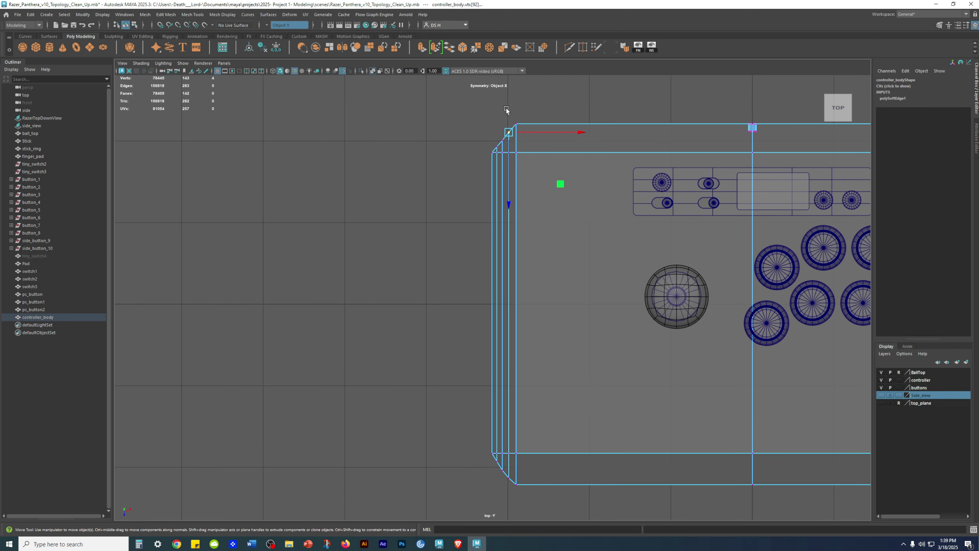
drag(498, 107, 513, 499)
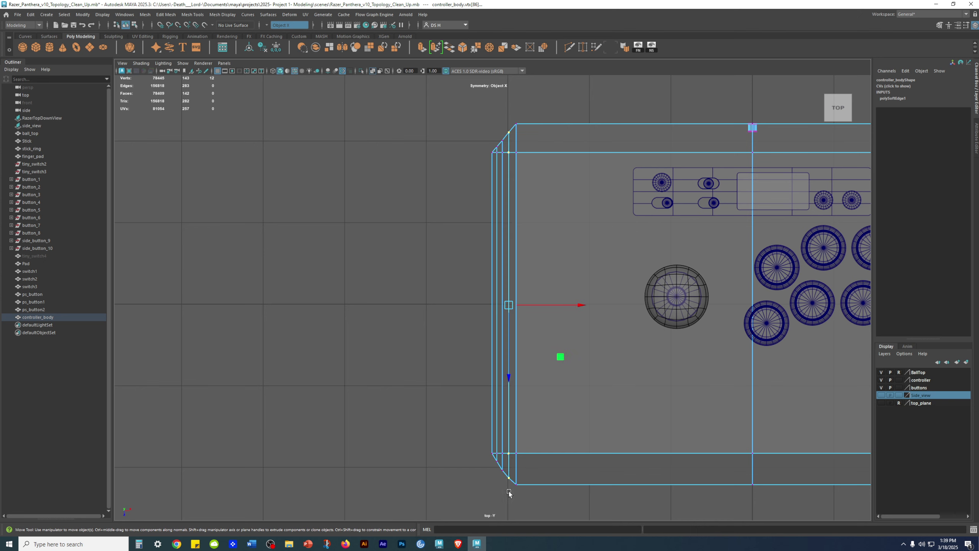
key(r)
scroll(732, 415, up, 10)
alt+middle_drag(473, 227, 440, 197)
alt+right_drag(440, 197, 814, 419)
alt+middle_drag(654, 339, 557, 293)
alt+right_drag(556, 294, 688, 374)
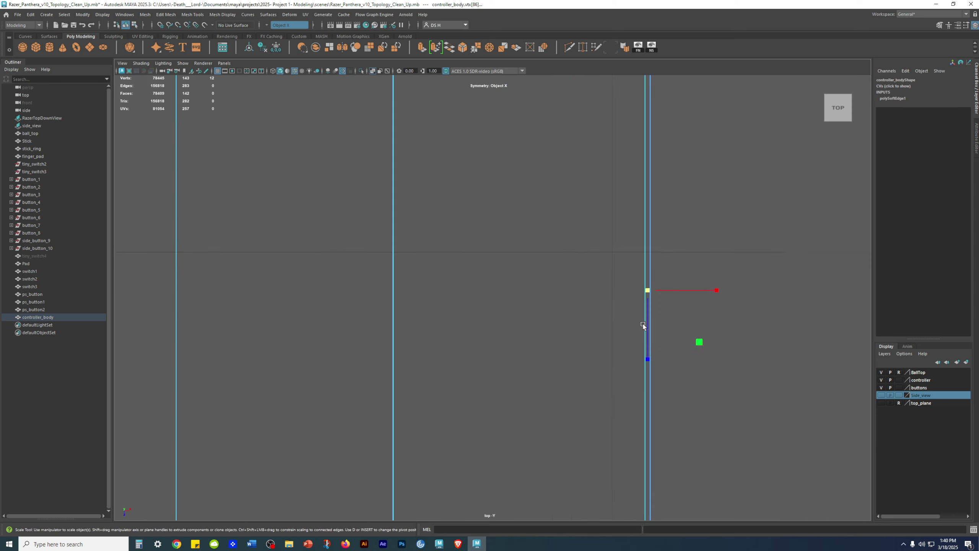
key(w)
key(r)
drag(718, 290, 74, 267)
alt+right_drag(802, 389, 605, 310)
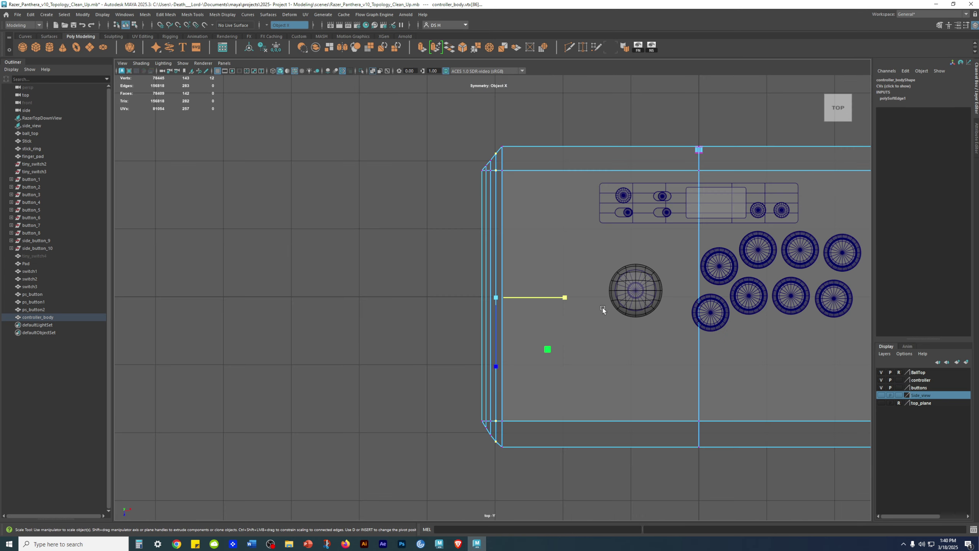
alt+middle_drag(605, 311, 630, 232)
click(459, 372)
Step: Select the middle intermediate vertex column from the front to the rear corner, scale it flat along X, and deselect it
alt+right_drag(470, 259, 660, 211)
drag(528, 163, 529, 166)
alt+middle_drag(539, 331, 535, 113)
alt+middle_drag(546, 429, 536, 258)
alt+right_drag(535, 258, 717, 393)
shift+drag(518, 189, 538, 284)
alt+right_drag(487, 196, 828, 332)
alt+middle_drag(479, 106, 433, 274)
alt+right_drag(433, 272, 713, 459)
alt+right_drag(614, 355, 678, 408)
alt+middle_drag(678, 407, 505, 240)
alt+right_drag(506, 240, 810, 454)
key(r)
alt+right_drag(620, 396, 568, 215)
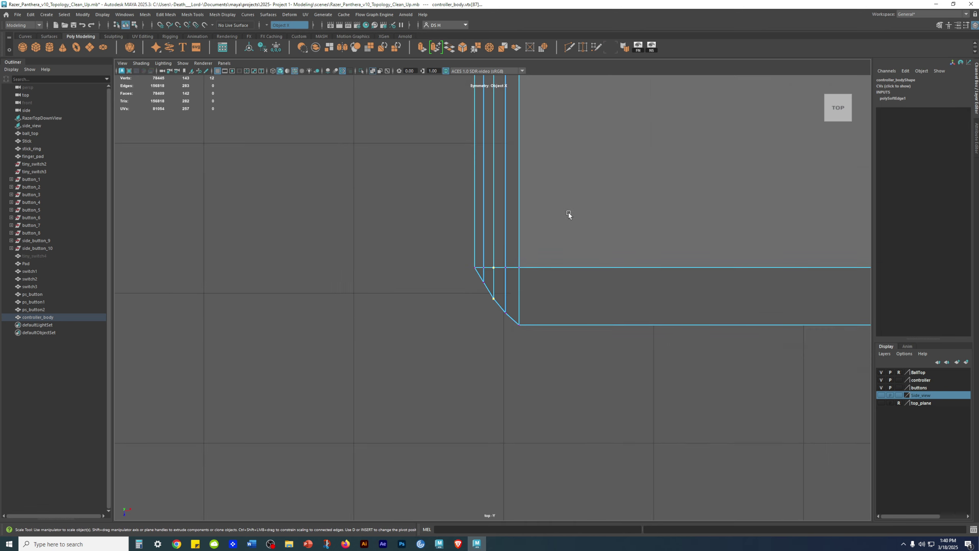
alt+middle_drag(536, 148, 485, 413)
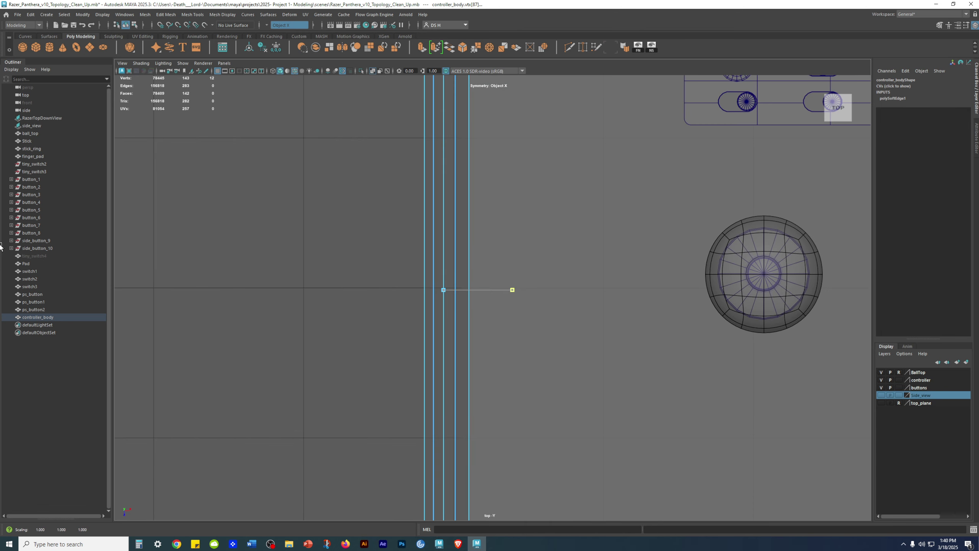
alt+right_drag(518, 222, 514, 282)
alt+middle_drag(485, 190, 534, 375)
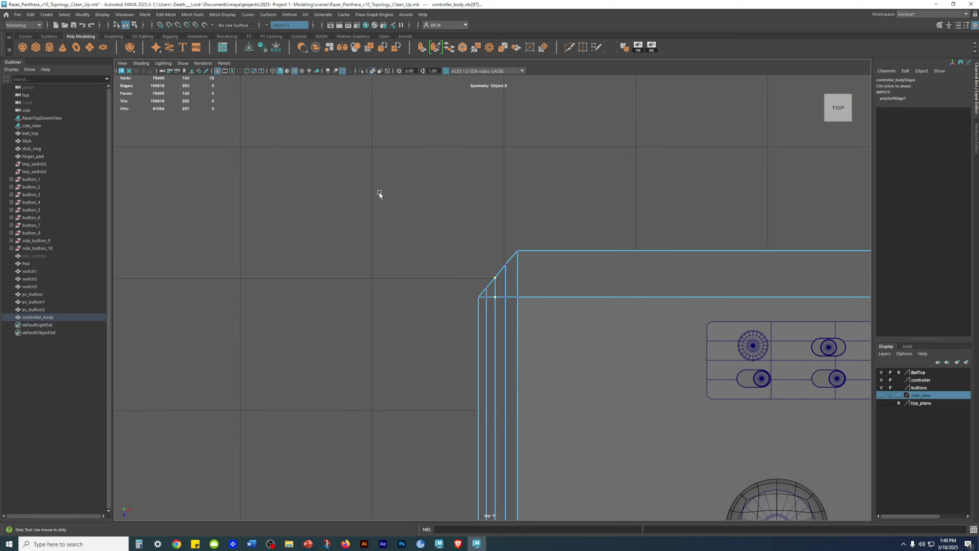
alt+right_drag(378, 192, 624, 319)
click(354, 217)
Step: Scale the outermost intermediate vertex column flat along X from the rear to the front corner, with nothing left selected
alt+right_drag(354, 217, 621, 347)
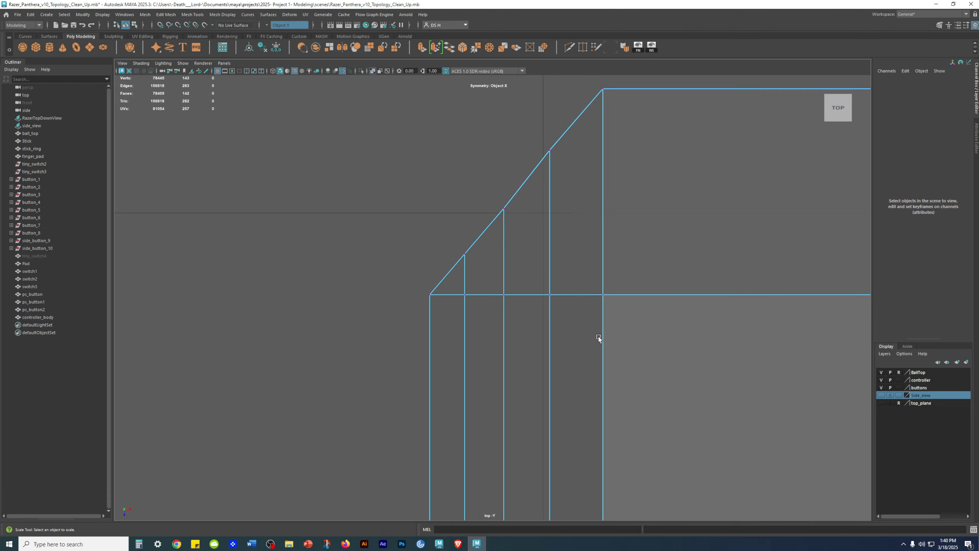
drag(459, 242, 480, 309)
alt+right_drag(687, 347, 532, 386)
alt+middle_drag(532, 392, 551, 118)
alt+right_drag(713, 409, 751, 439)
alt+middle_drag(733, 434, 709, 247)
alt+right_drag(245, 125, 587, 314)
shift+drag(458, 132, 481, 232)
alt+middle_drag(522, 219, 518, 444)
alt+middle_drag(494, 240, 516, 455)
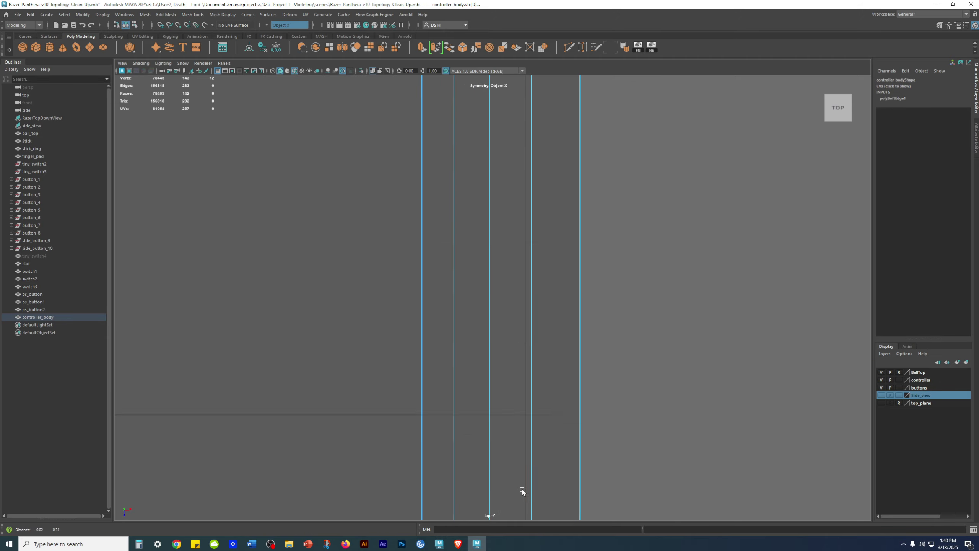
alt+right_drag(516, 455, 556, 294)
alt+right_drag(347, 216, 613, 232)
alt+middle_drag(619, 215, 626, 345)
drag(553, 267, 556, 266)
drag(6, 250, 6, 250)
click(335, 216)
Step: Examine the alignment of the outermost vertices at the rear left corner up close in the top view
alt+middle_drag(364, 202, 349, 453)
alt+right_drag(349, 453, 446, 401)
alt+middle_drag(448, 195, 467, 458)
alt+right_drag(467, 458, 762, 376)
alt+right_drag(246, 305, 373, 295)
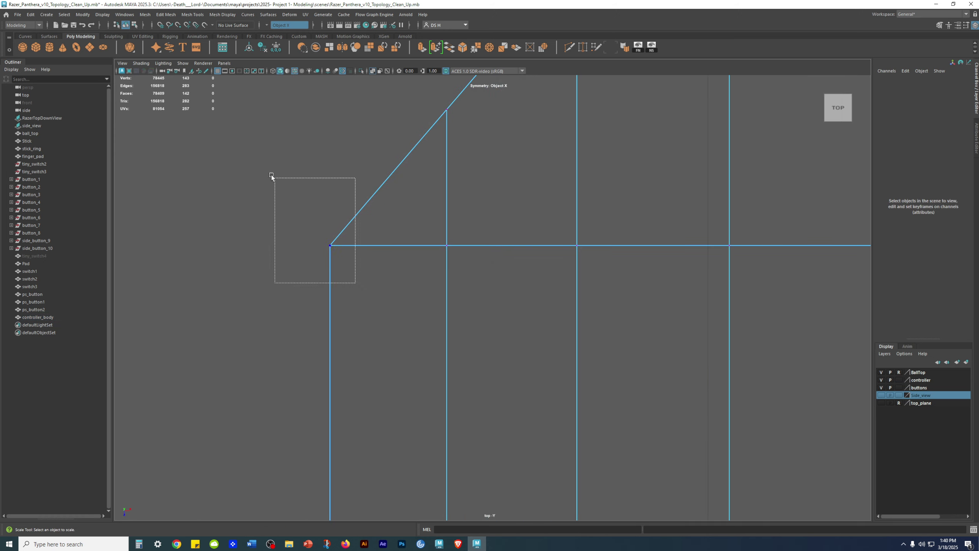
drag(318, 233, 318, 232)
key(w)
alt+middle_drag(274, 219, 417, 241)
alt+right_drag(418, 241, 755, 403)
alt+middle_drag(332, 208, 717, 361)
key(q)
click(233, 234)
alt+right_drag(577, 262, 517, 357)
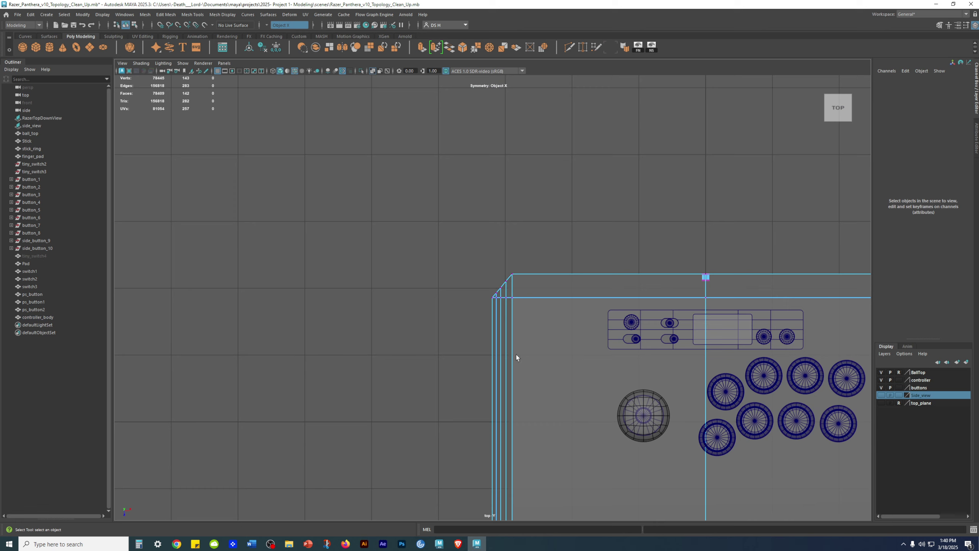
Step: Select the stacked vertices of the innermost intermediate edge on the front right corner slope and scale them flat along Z
alt+right_drag(616, 419, 763, 368)
alt+middle_drag(657, 278, 583, 314)
alt+right_drag(496, 270, 833, 385)
alt+right_drag(684, 371, 794, 370)
alt+middle_drag(794, 370, 418, 431)
drag(533, 320, 468, 230)
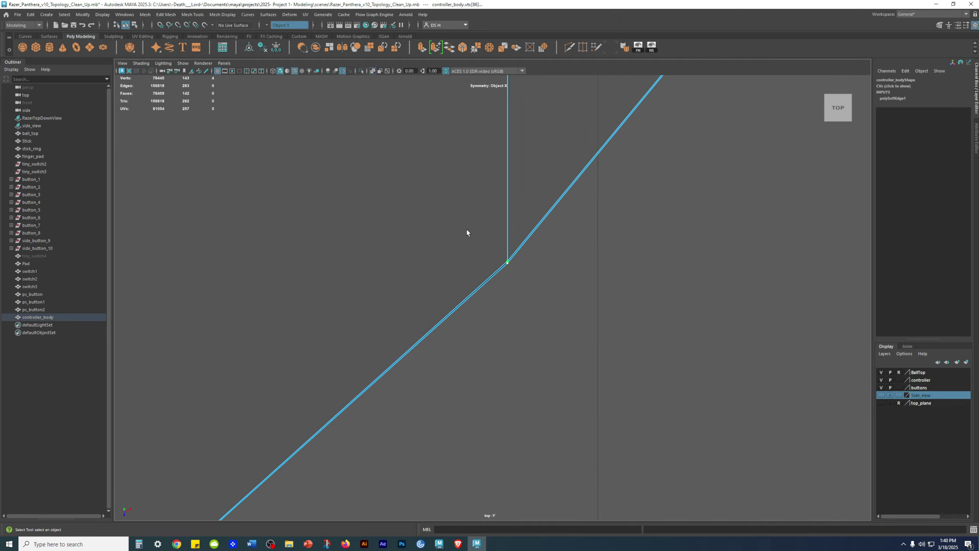
key(r)
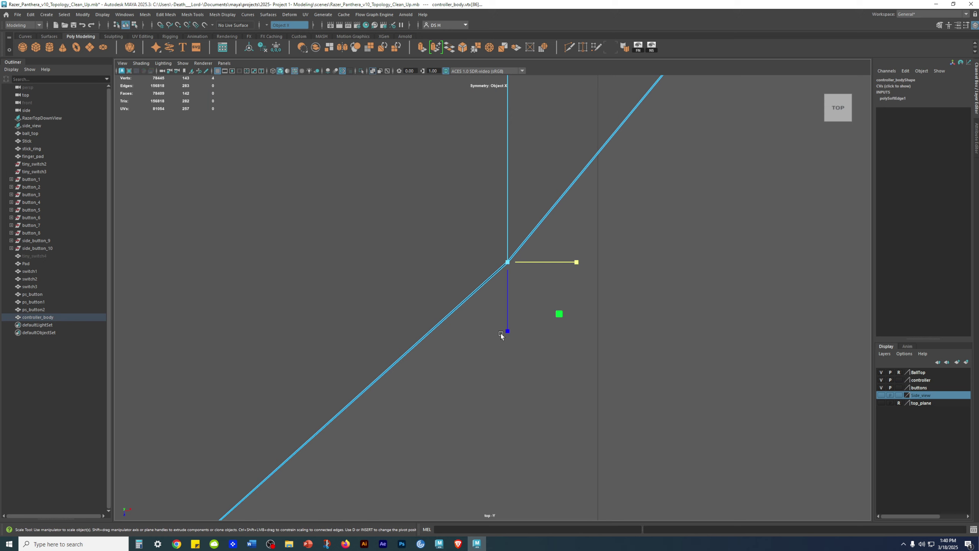
alt+middle_drag(627, 350, 815, 140)
alt+middle_drag(378, 455, 412, 413)
key(f)
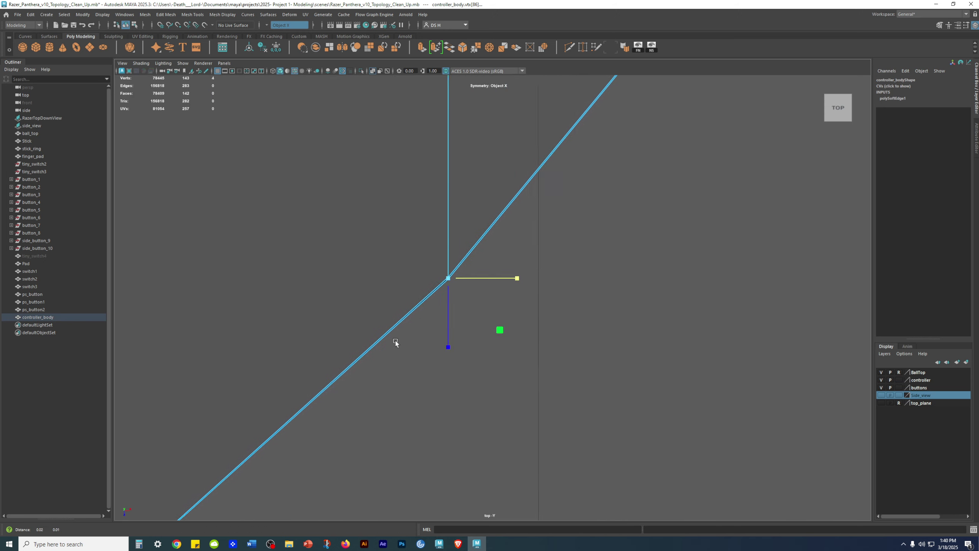
key(q)
drag(362, 246, 409, 320)
key(w)
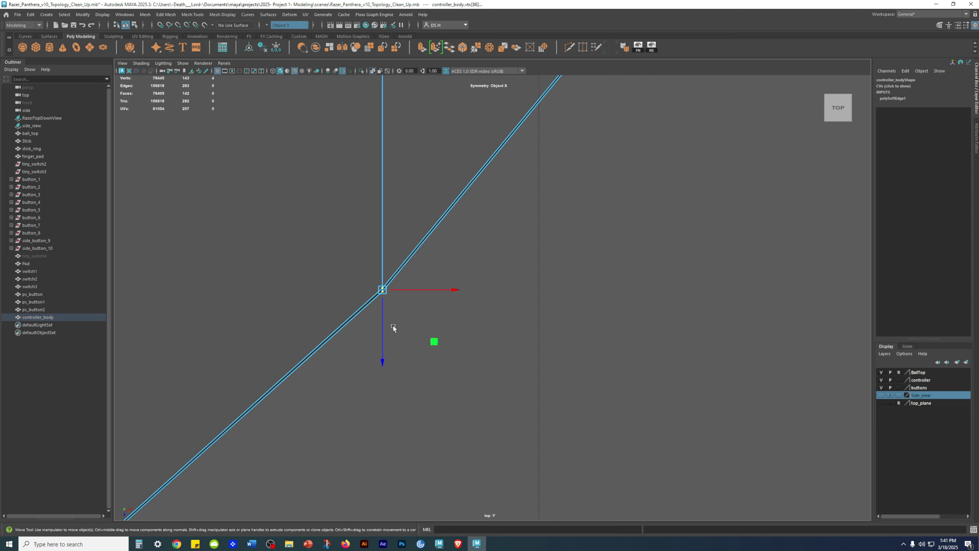
key(r)
drag(385, 361, 522, 2)
click(481, 358)
Step: Undo the deselection of the innermost intermediate slope vertices and scale them flat along Z again
key(ctrl+z)
key(ctrl+z)
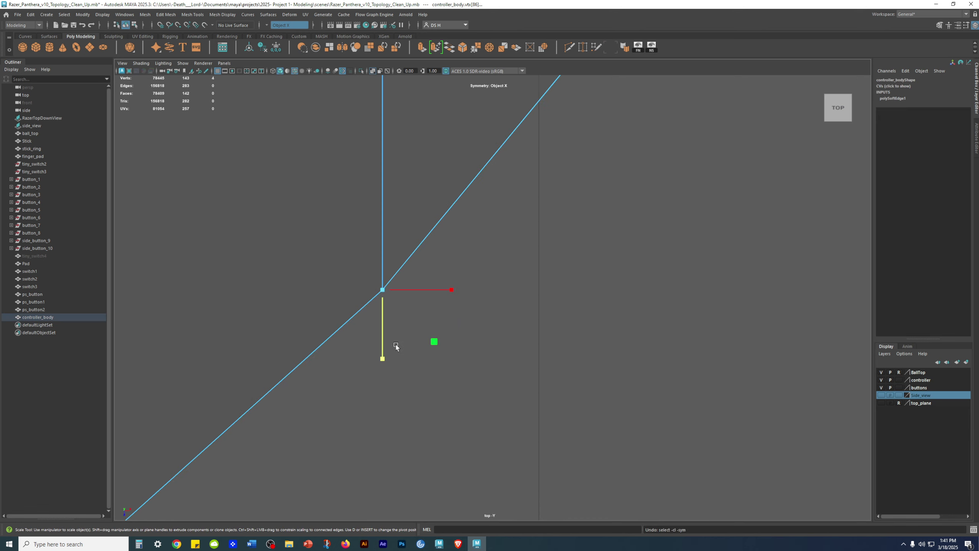
drag(385, 353, 450, 206)
drag(382, 358, 455, 208)
Step: Select the middle and outer intermediate vertex stacks on the front right corner slope in turn and scale each flat along Z
alt+middle_drag(559, 96, 372, 409)
scroll(367, 409, up, 3)
alt+middle_drag(555, 135, 351, 391)
alt+middle_drag(497, 170, 345, 343)
alt+middle_drag(491, 116, 332, 287)
drag(300, 270, 349, 362)
alt+middle_drag(312, 345, 394, 236)
alt+right_drag(401, 247, 602, 328)
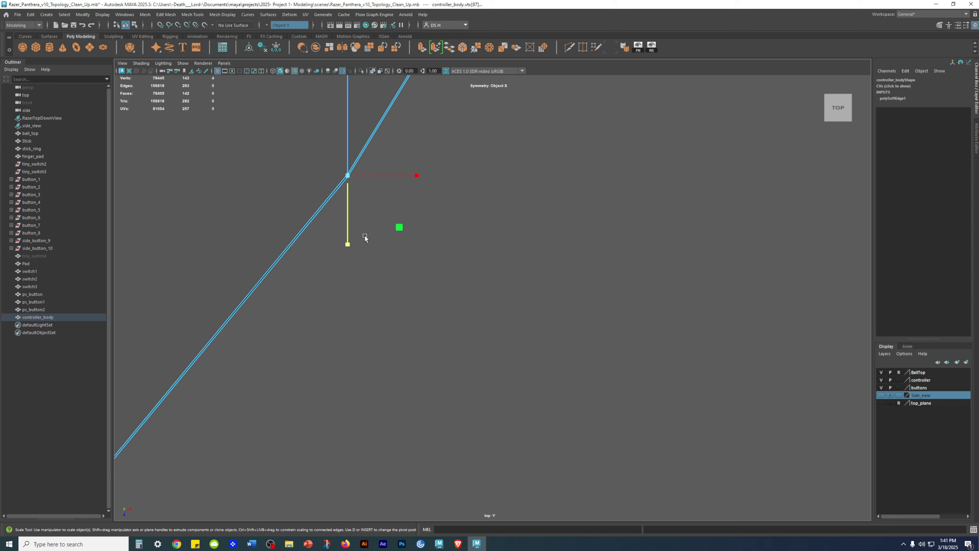
alt+middle_drag(502, 162, 458, 385)
alt+middle_drag(562, 175, 417, 504)
alt+middle_drag(570, 149, 401, 420)
alt+middle_drag(580, 87, 401, 450)
alt+middle_drag(576, 170, 529, 255)
alt+right_drag(529, 255, 529, 308)
alt+right_drag(809, 278, 625, 223)
alt+right_drag(371, 242, 680, 284)
drag(680, 283, 436, 163)
drag(520, 316, 573, 2)
Step: Select the stacked vertices at the outer end of the front right corner slope, scale them flat along Z, and deselect them
mouse_move(708, 189)
alt+middle_down()
mouse_move(638, 379)
mouse_move(621, 469)
alt+middle_up()
drag(642, 393, 507, 231)
alt+right_drag(705, 397, 815, 428)
alt+middle_drag(695, 396, 528, 239)
alt+right_drag(528, 239, 575, 245)
drag(532, 218, 533, 212)
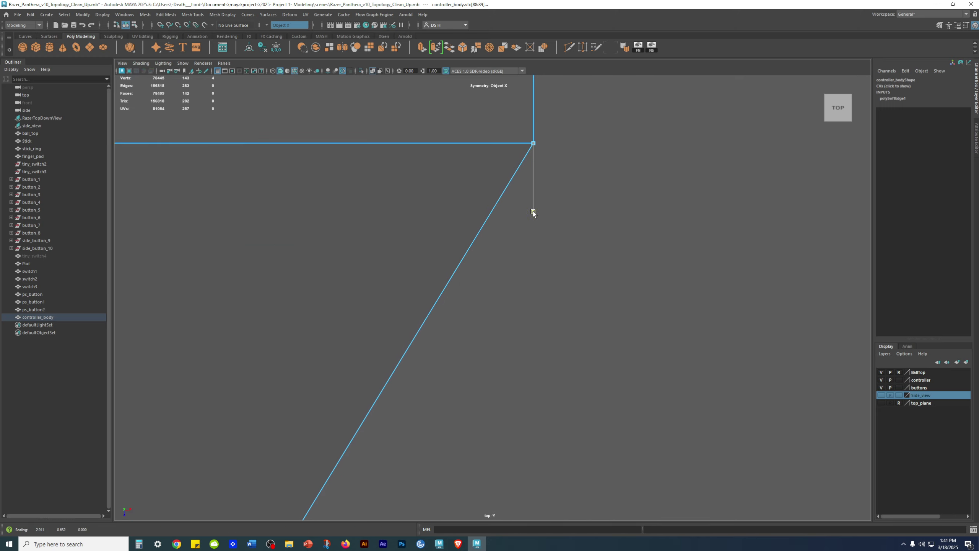
click(606, 293)
Step: Select the front and rear horizontal vertex rows across the whole body in turn and scale each row flat along Z
scroll(612, 194, down, 8)
drag(564, 304, 99, 232)
scroll(583, 312, down, 9)
alt+middle_drag(337, 290, 378, 290)
scroll(377, 290, down, 3)
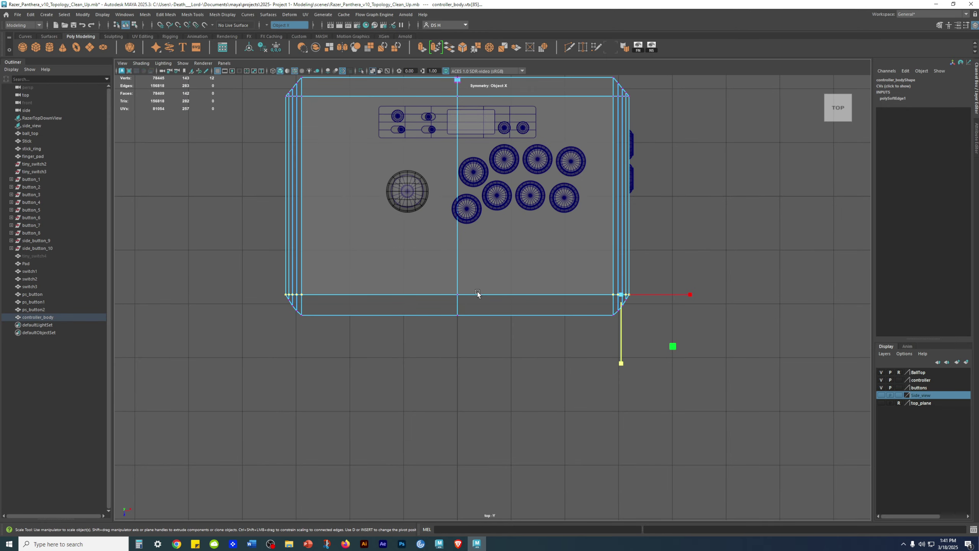
drag(202, 277, 765, 298)
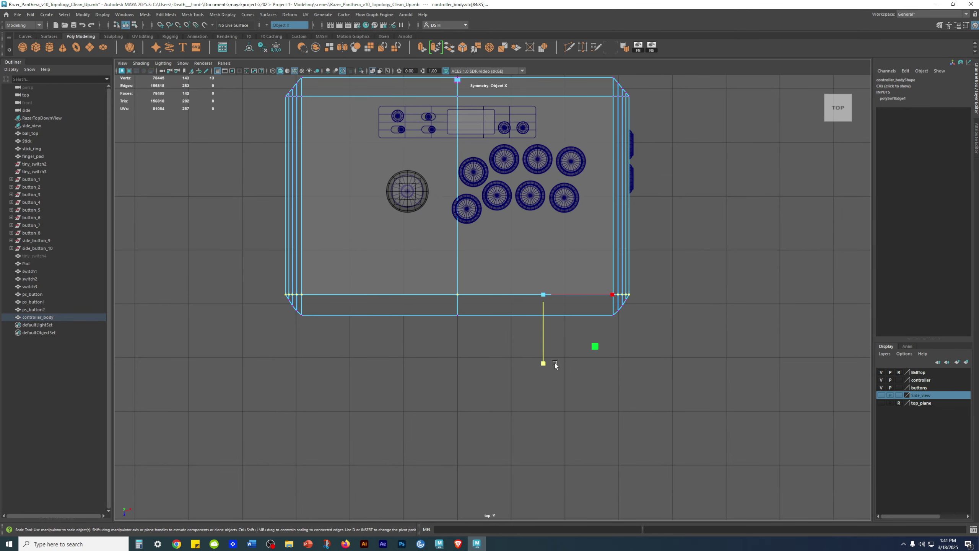
click(500, 106)
alt+middle_drag(500, 106, 331, 317)
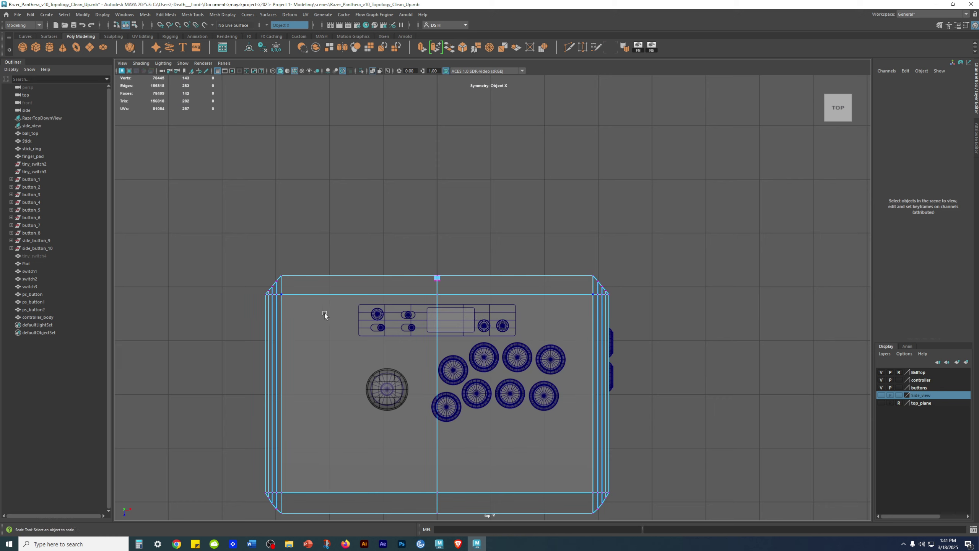
drag(225, 342, 675, 291)
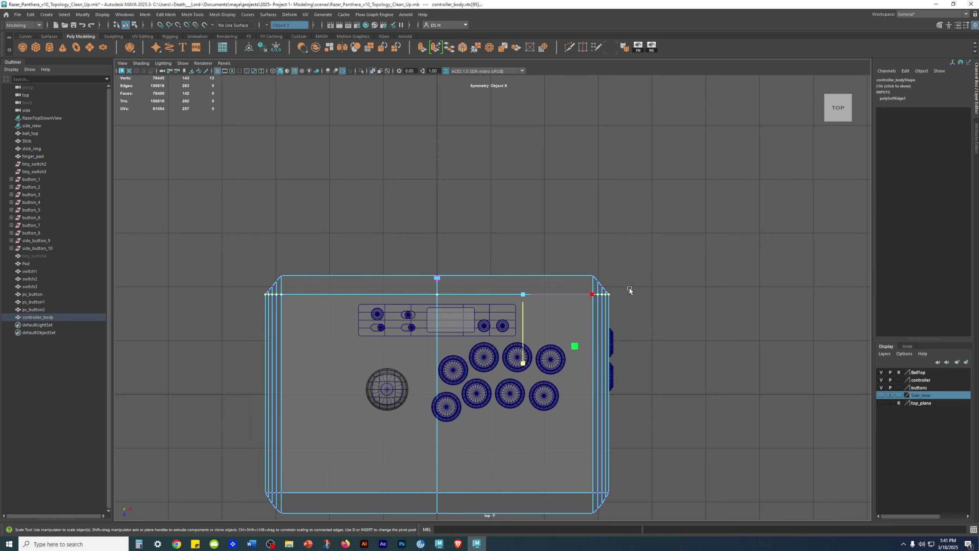
scroll(655, 335, up, 5)
scroll(642, 382, up, 2)
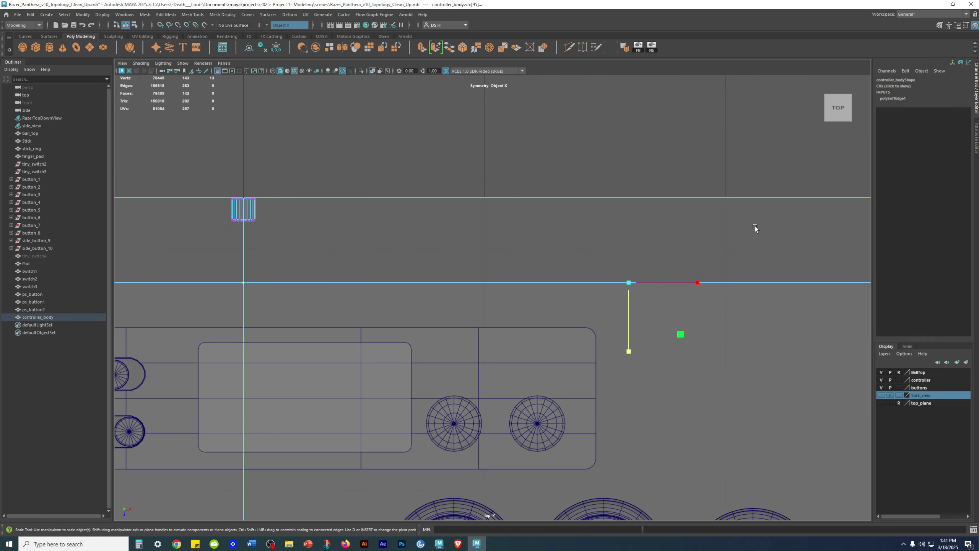
alt+middle_drag(751, 234, 293, 268)
click(294, 268)
Step: Select the outer intermediate vertices on the rear right corner slope and scale them flat along Z
scroll(492, 347, up, 3)
alt+middle_drag(225, 249, 444, 234)
scroll(463, 270, up, 4)
scroll(728, 420, up, 2)
drag(680, 453, 578, 345)
alt+middle_drag(621, 324, 550, 201)
scroll(601, 247, up, 1)
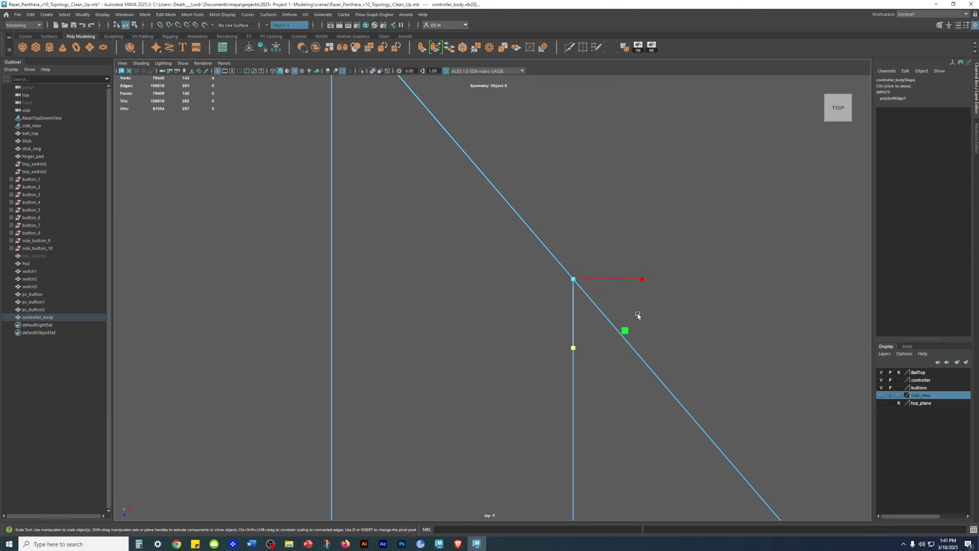
drag(578, 348, 573, 276)
Step: Flatten the middle intermediate vertices of the rear right corner slope along Z and clear the selection
alt+middle_drag(506, 136, 733, 488)
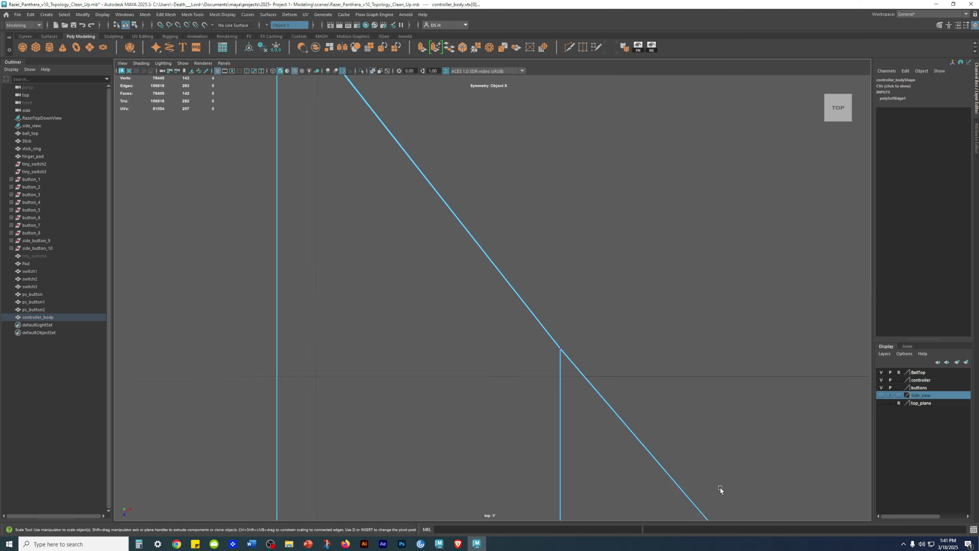
drag(653, 461, 562, 301)
drag(618, 418, 473, 228)
drag(560, 419, 482, 248)
alt+right_drag(508, 112, 816, 405)
click(795, 381)
Step: Scale the innermost intermediate vertices of the rear right corner slope flat along Z and deselect them
alt+middle_drag(725, 401, 645, 354)
alt+right_drag(712, 456, 817, 463)
drag(448, 248, 399, 188)
drag(415, 266, 442, 3)
click(360, 120)
Step: Examine the flattened vertices and slope edges along the rear corners of the body in the top view
alt+middle_drag(349, 109, 618, 226)
alt+right_drag(655, 249, 639, 196)
alt+middle_drag(646, 182, 281, 254)
alt+right_drag(281, 254, 623, 341)
alt+right_drag(458, 195, 632, 229)
alt+middle_drag(283, 67, 216, 186)
alt+right_drag(215, 186, 295, 304)
alt+middle_drag(294, 304, 588, 267)
alt+right_drag(588, 267, 445, 267)
Step: Switch to the perspective view and inspect the front right corner and side of the controller body from a low angle
key(space)
key(space)
alt+drag(669, 284, 662, 264)
scroll(544, 292, up, 4)
click(558, 232)
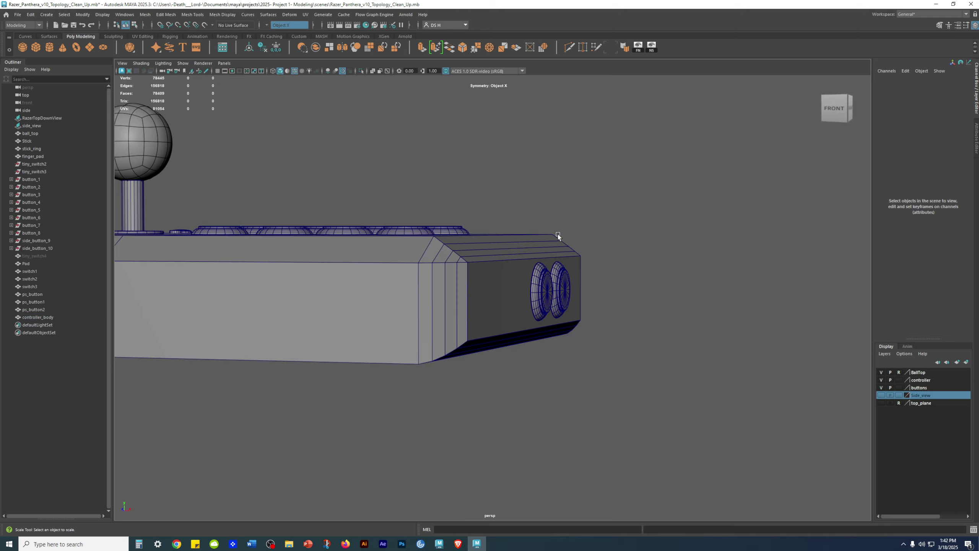
Step: Switch to the front view, show the body's vertices and examine the upper slopes at both side corners
alt+drag(557, 234, 668, 268)
key(space)
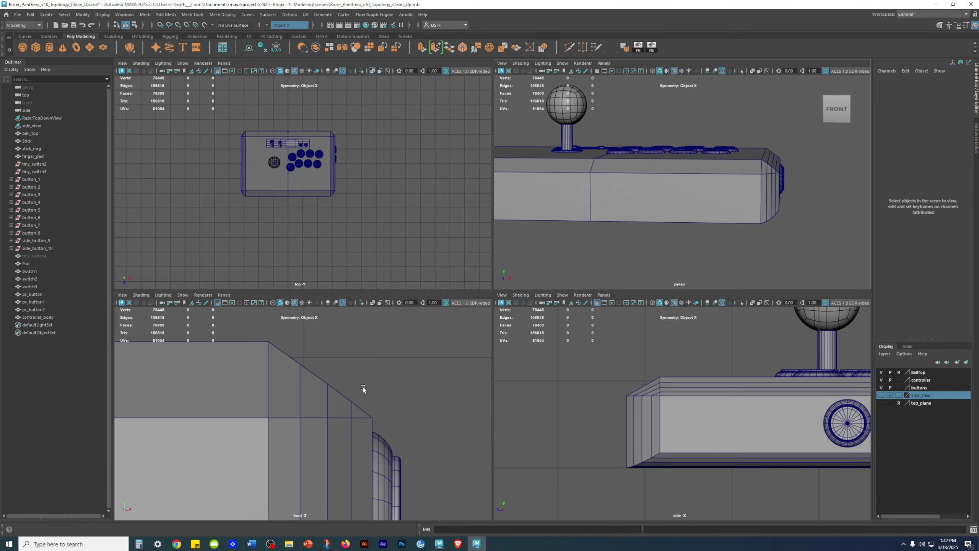
key(space)
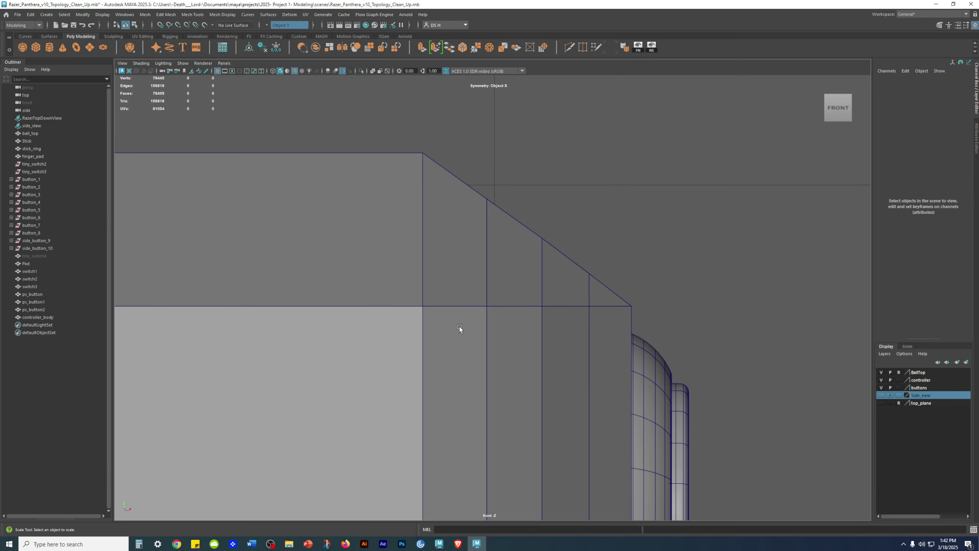
click(399, 168)
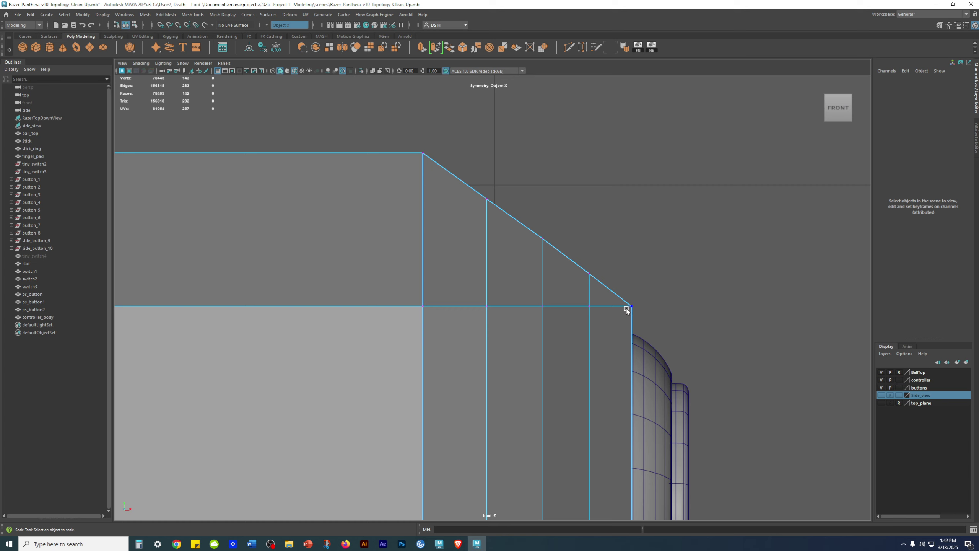
scroll(601, 231, down, 5)
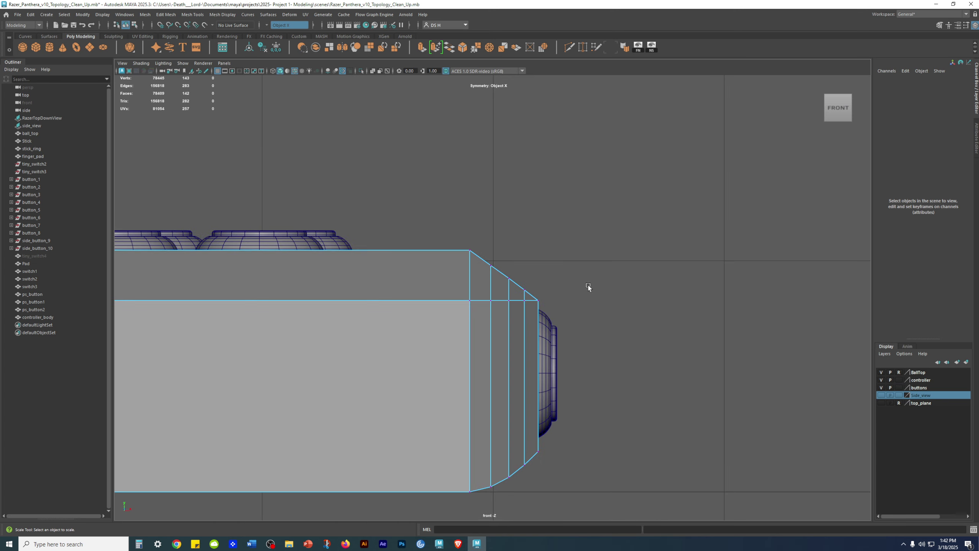
scroll(588, 158, up, 3)
alt+middle_drag(589, 158, 975, 211)
alt+middle_drag(375, 299, 864, 277)
alt+middle_drag(290, 360, 778, 339)
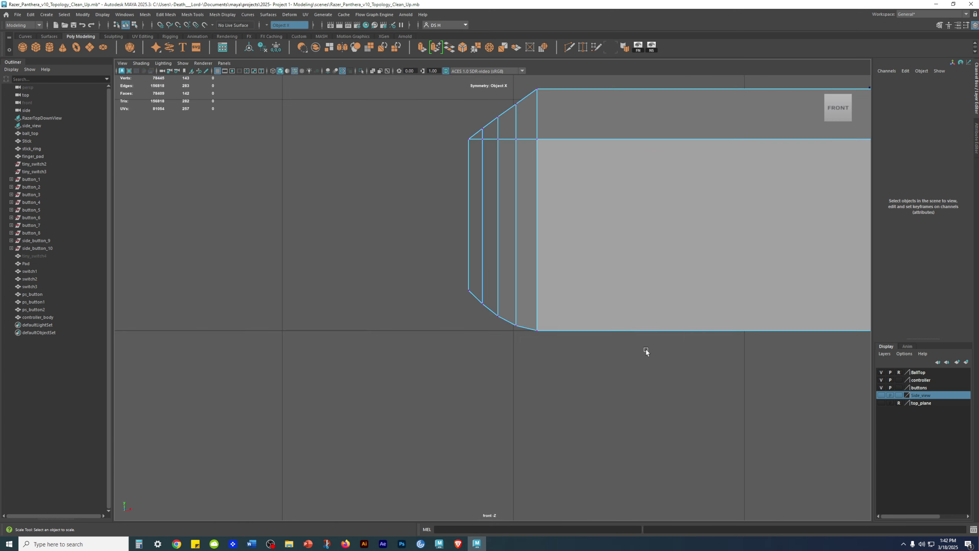
Step: Select the innermost intermediate vertices on the left corner's upper slope with the Move tool and clear the selection
scroll(459, 258, down, 1)
scroll(783, 400, up, 4)
scroll(529, 278, up, 1)
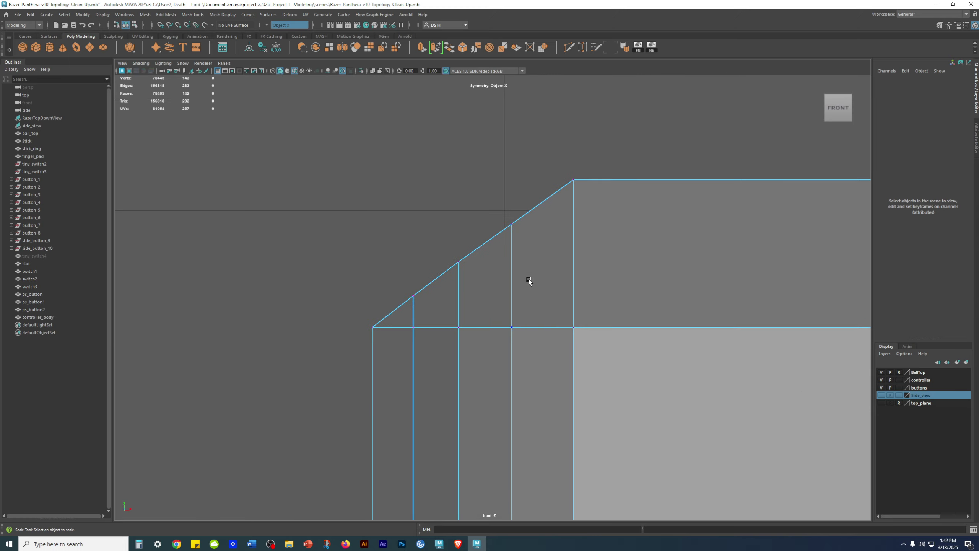
click(505, 264)
key(w)
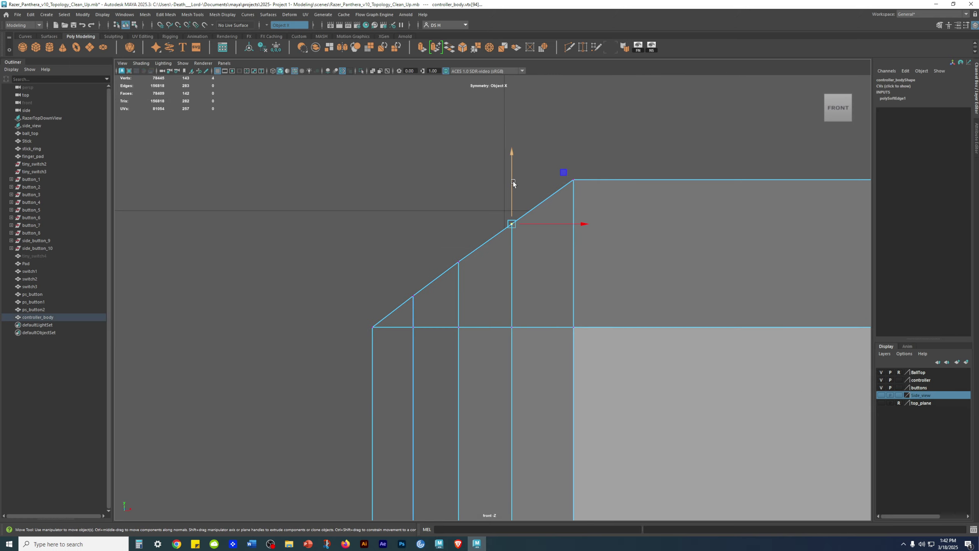
click(440, 181)
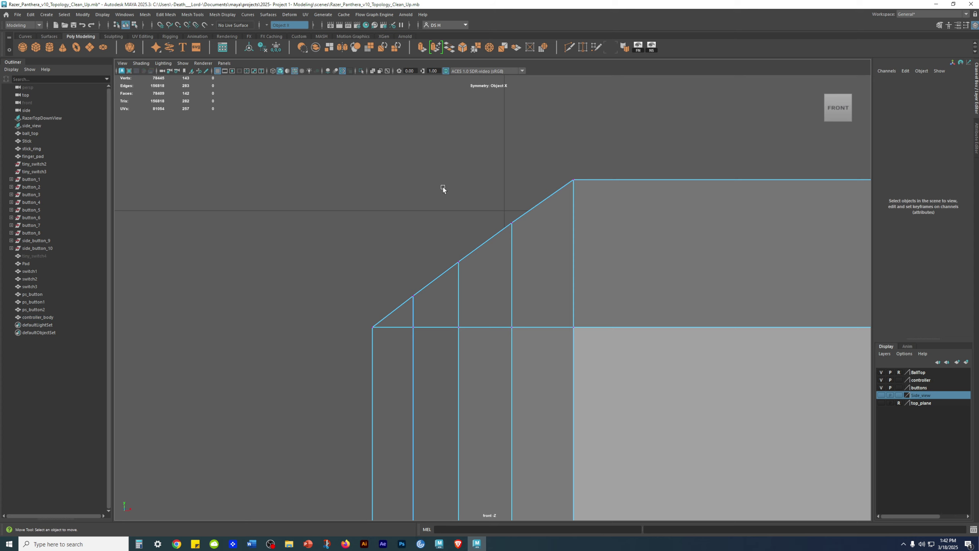
Step: Try to move the outermost intermediate vertex column of the left corner slightly inward along X
scroll(439, 179, down, 3)
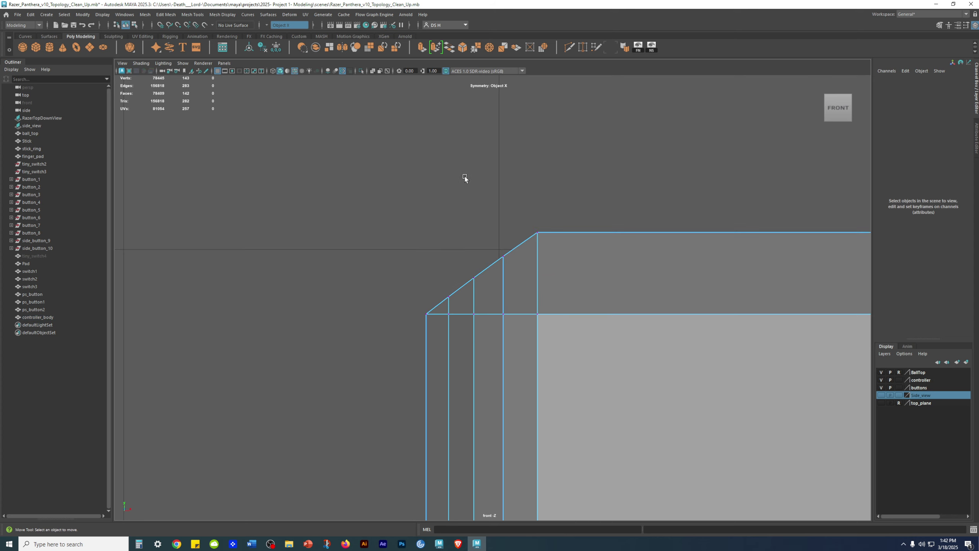
scroll(465, 176, down, 4)
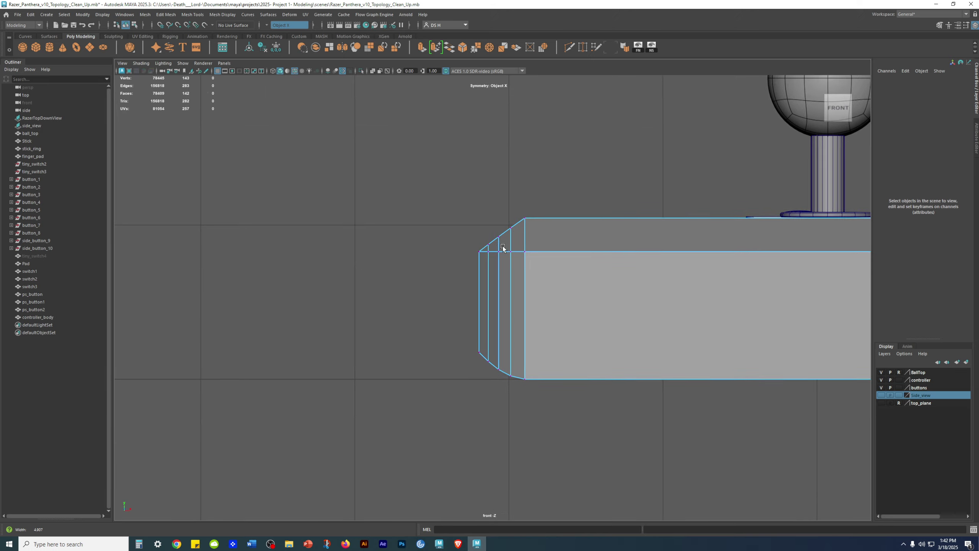
scroll(503, 247, up, 4)
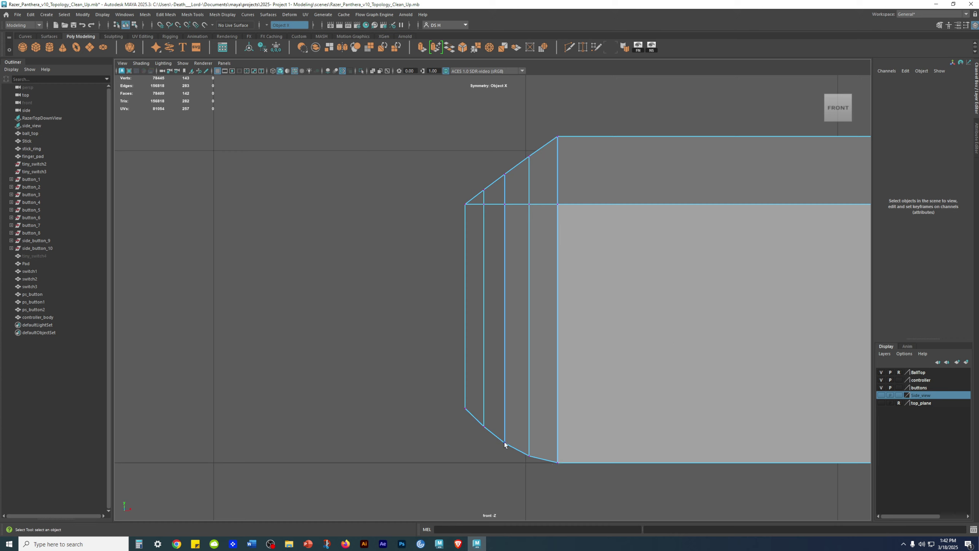
drag(476, 390, 500, 164)
key(w)
drag(554, 307, 556, 309)
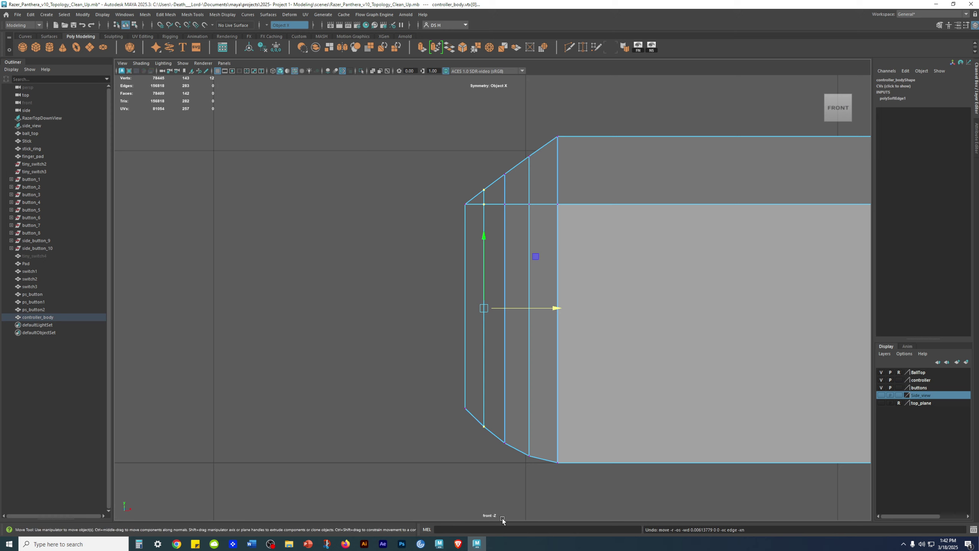
Step: Shift the outermost intermediate vertex column of the left corner slightly inward along X and deselect it
scroll(684, 384, down, 5)
alt+middle_drag(685, 384, 362, 269)
alt+middle_drag(236, 313, 458, 309)
alt+right_drag(465, 276, 703, 310)
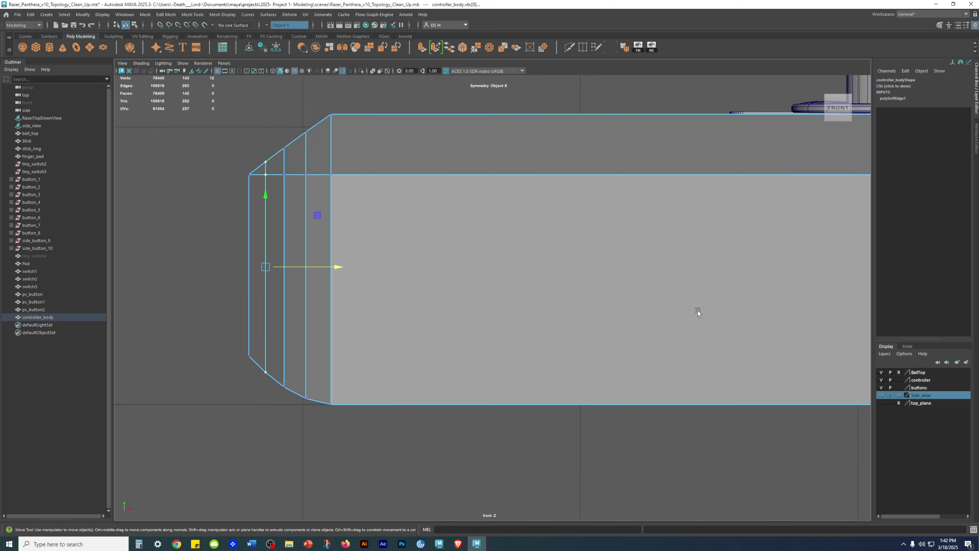
alt+middle_drag(354, 235, 521, 294)
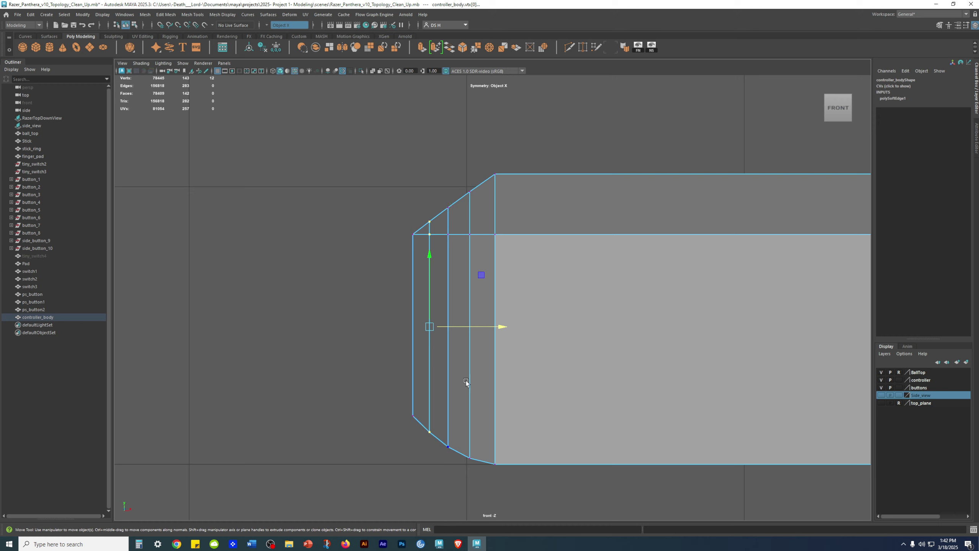
click(501, 327)
drag(500, 327, 503, 328)
drag(441, 184, 458, 386)
drag(455, 441, 442, 182)
click(446, 183)
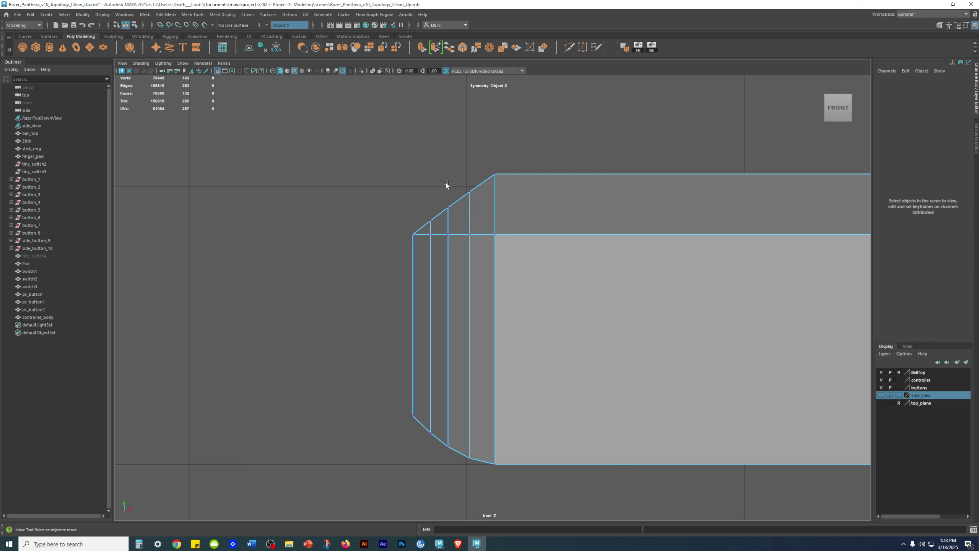
Step: Move the middle intermediate vertex column of the left corner slightly inward along X and clear the selection
drag(453, 283, 454, 477)
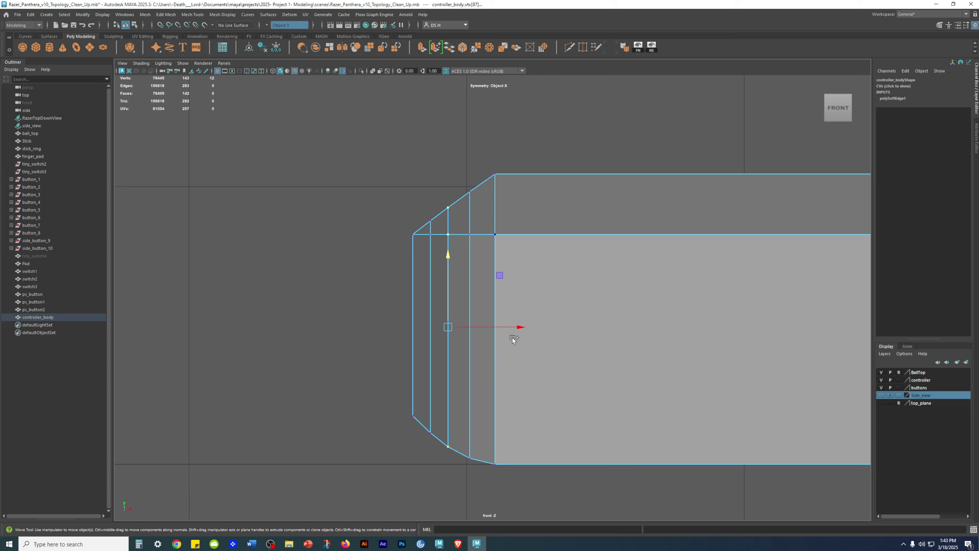
drag(518, 327, 521, 327)
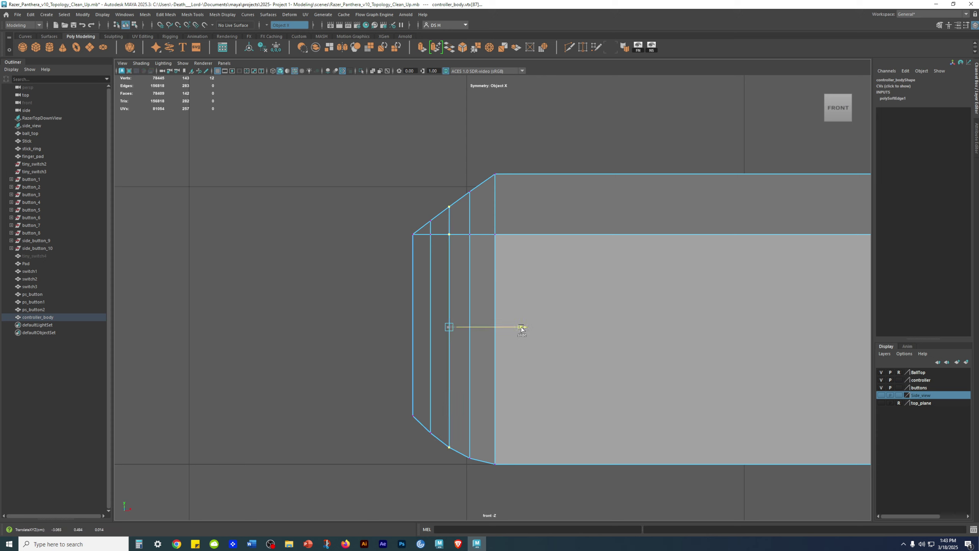
click(369, 462)
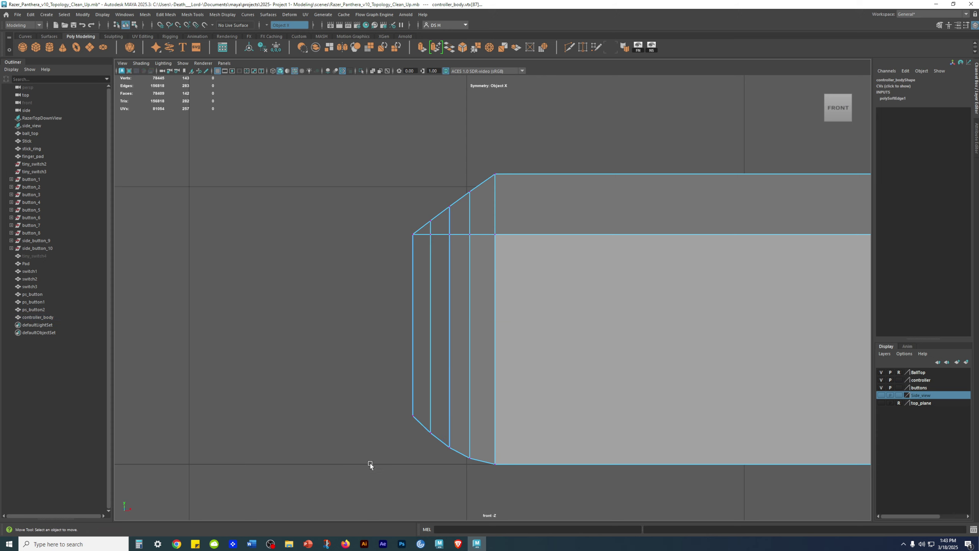
Step: Shift the innermost intermediate vertex column of the left corner inward along X and nudge the middle column to even the spacing
drag(471, 452, 486, 174)
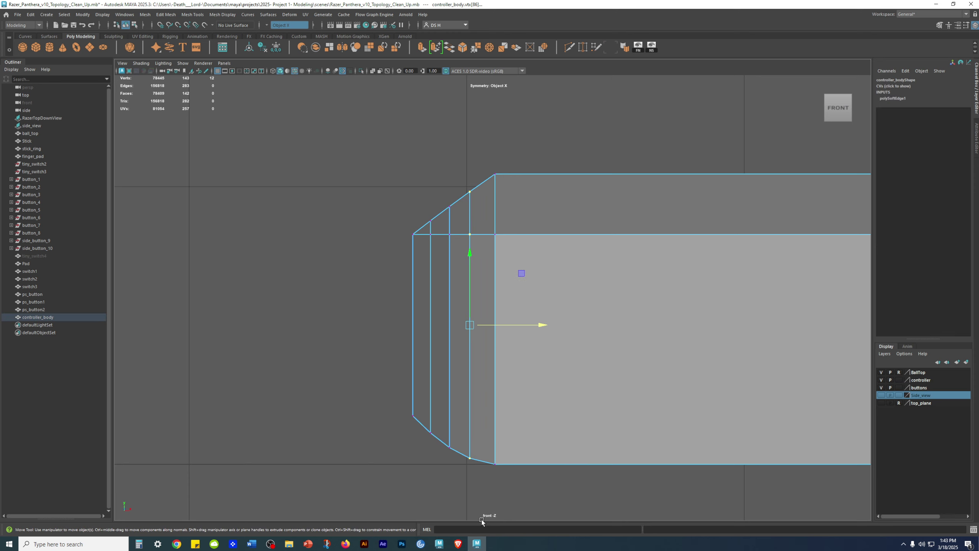
drag(532, 329, 545, 325)
drag(432, 467, 465, 199)
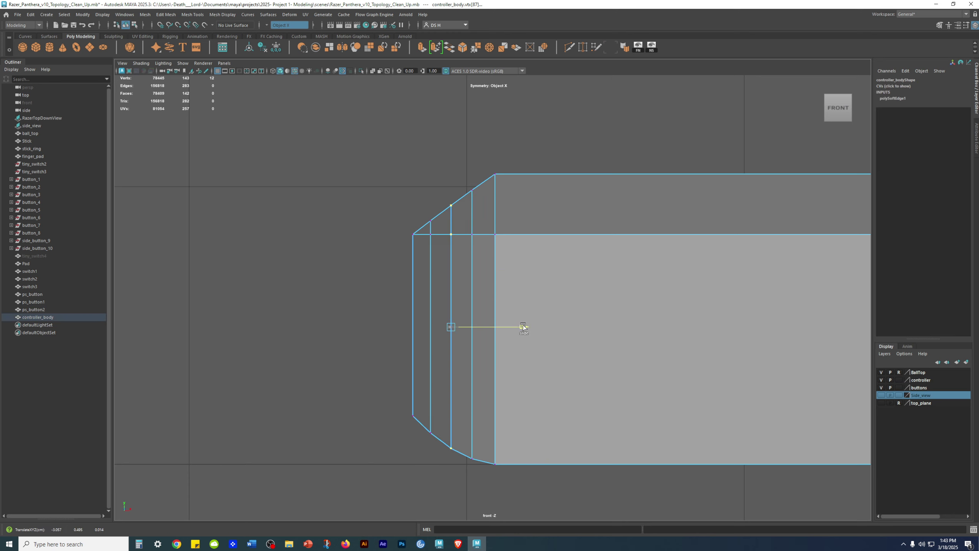
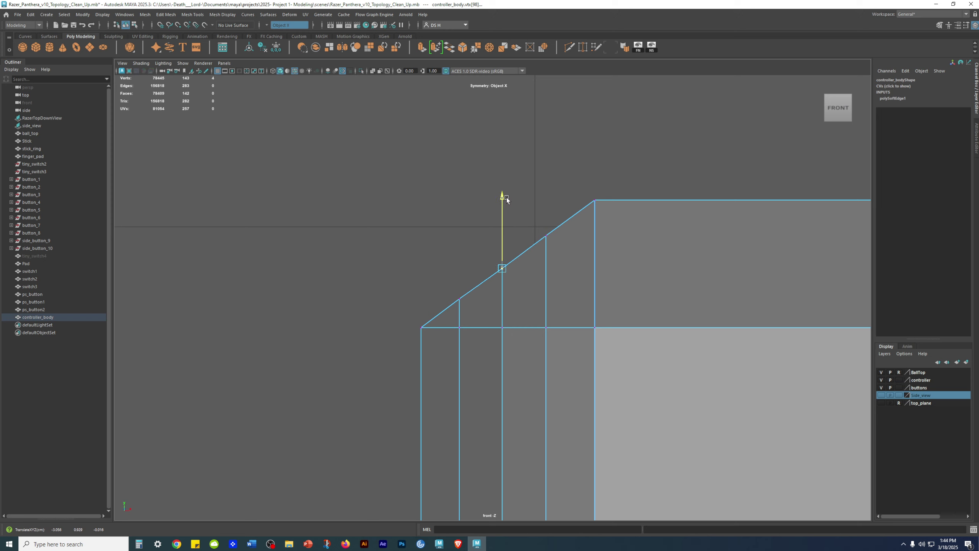
Step: Adjust the height of the outermost intermediate vertices on the left corner's upper slope to straighten it, and deselect them
click(365, 232)
drag(401, 258, 462, 311)
drag(458, 229, 458, 232)
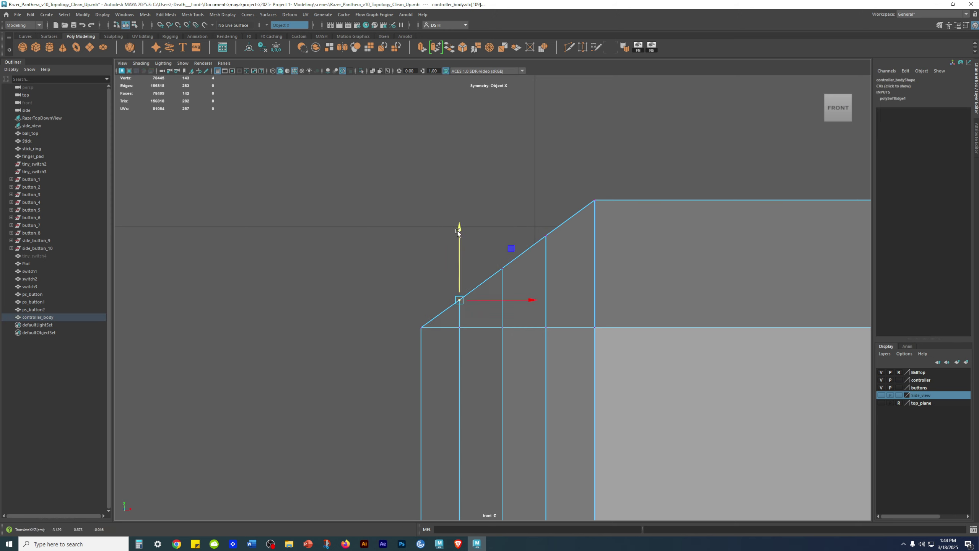
click(320, 246)
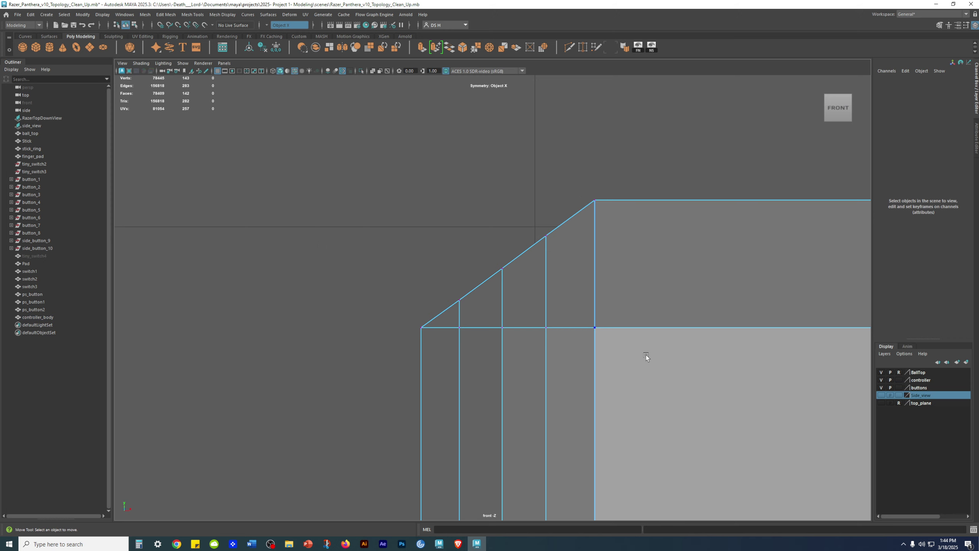
Step: Examine the body's left corner and front face in the front view, and inspect the right side in perspective
scroll(615, 323, down, 5)
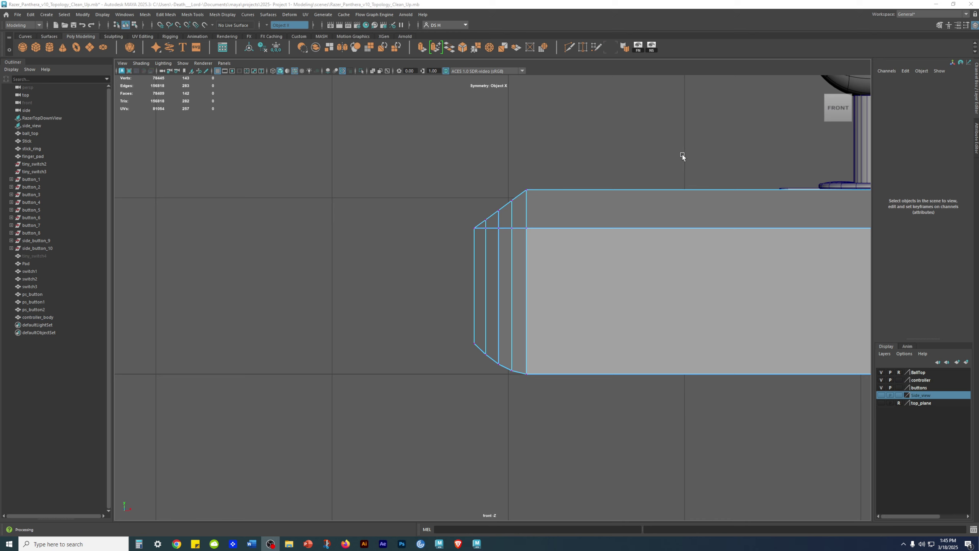
alt+middle_drag(627, 218, 400, 228)
alt+middle_drag(419, 278, 295, 263)
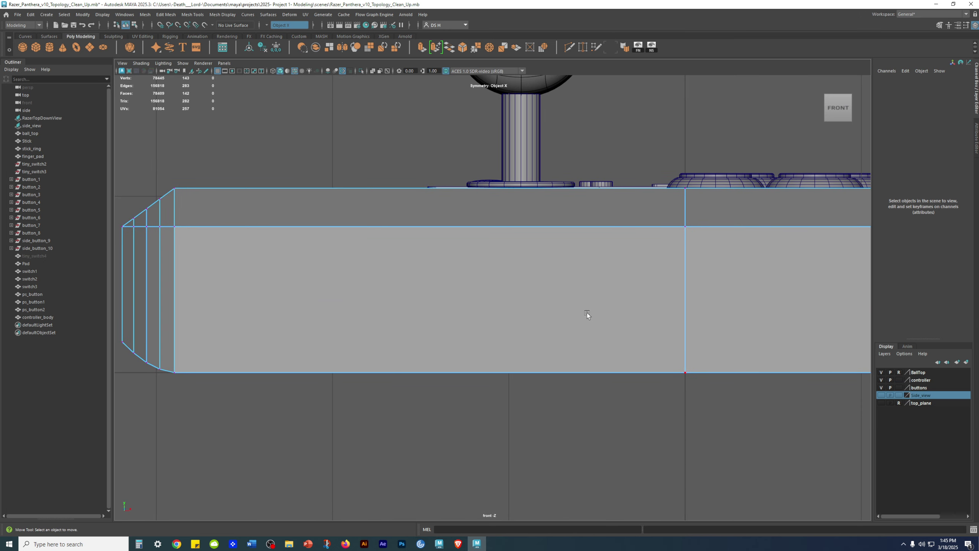
key(space)
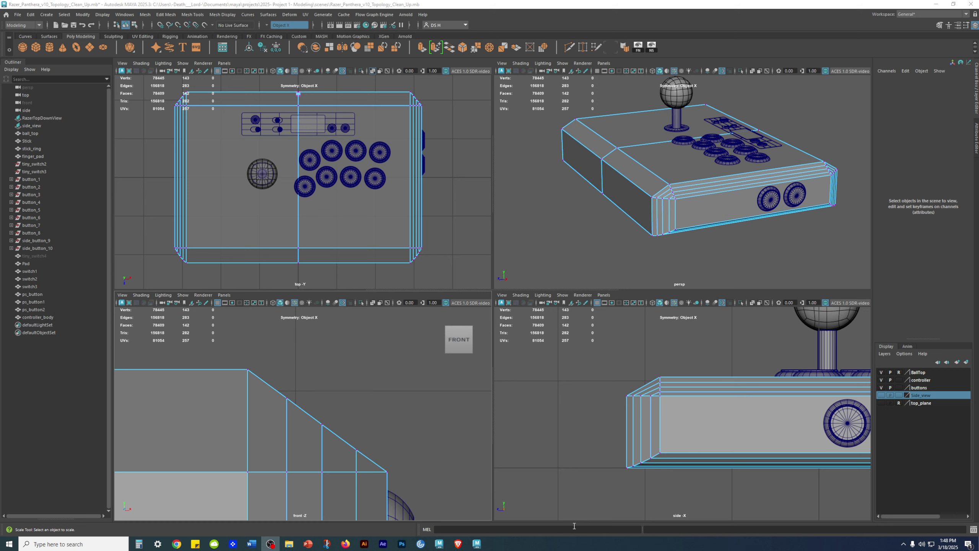
alt+middle_drag(339, 453, 369, 443)
key(space)
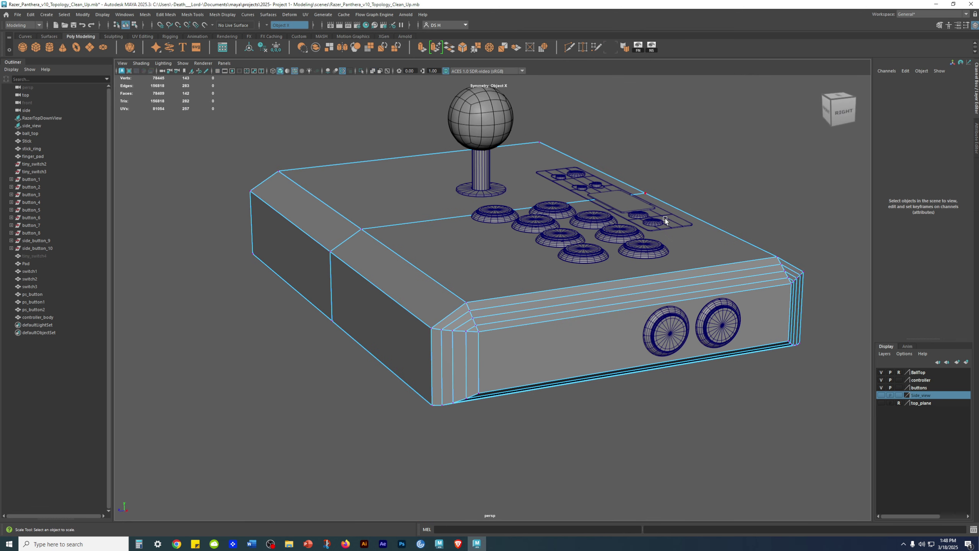
alt+drag(501, 339, 533, 349)
scroll(534, 333, up, 4)
Step: Switch to edge mode, select the intermediate edges along the body's right upper slope and clear the selection
right_click(585, 261)
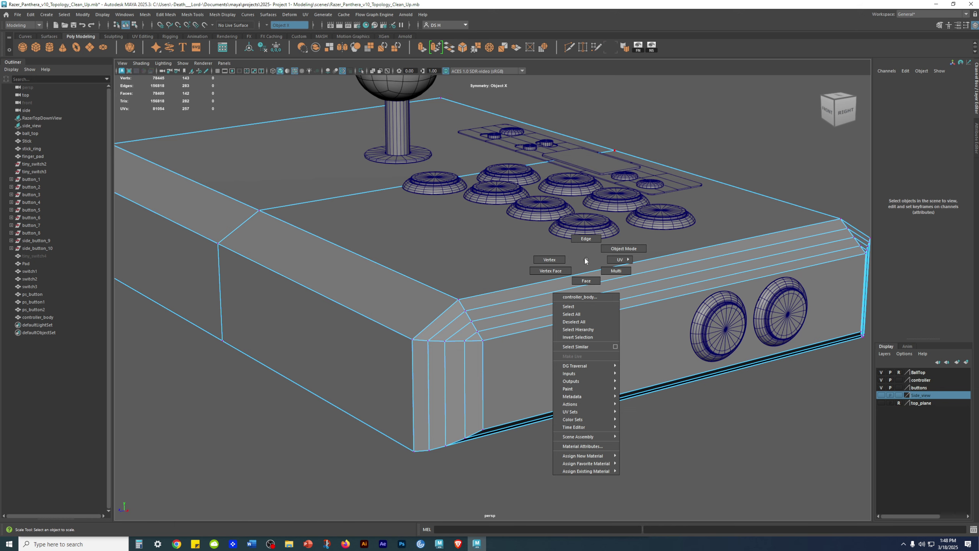
right_drag(586, 259, 593, 221)
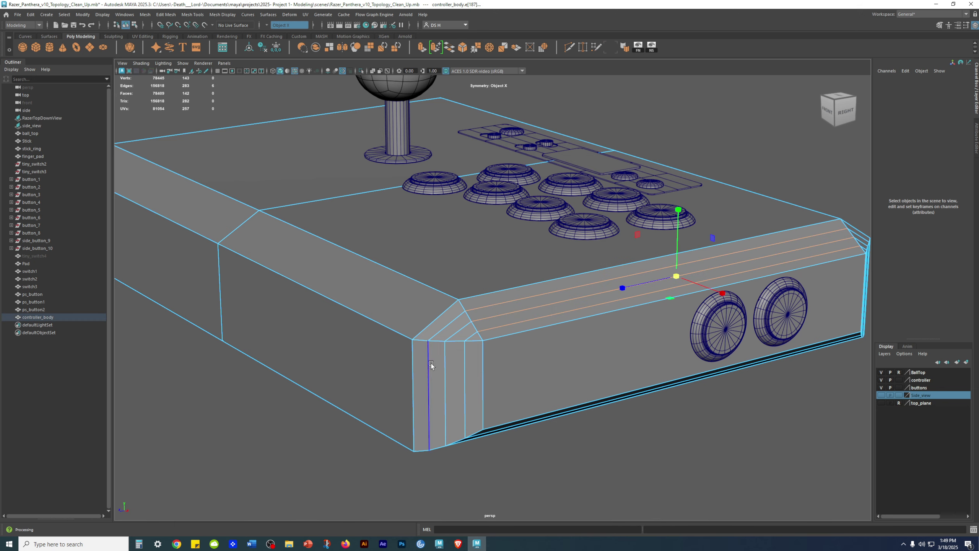
click(637, 423)
Step: Switch to face mode and select the two middle faces of the body's right upper slope
alt+drag(521, 363, 508, 345)
key(F11)
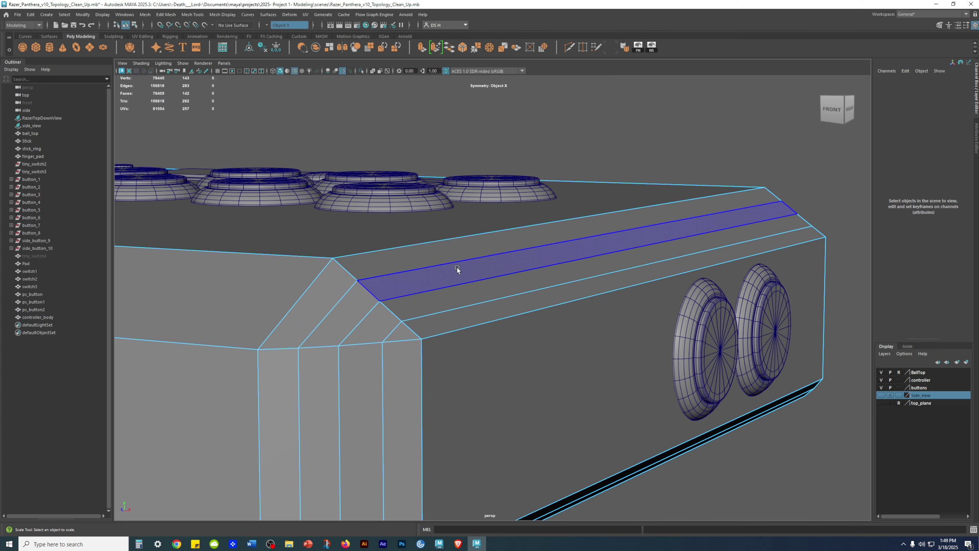
click(457, 268)
shift+click(451, 290)
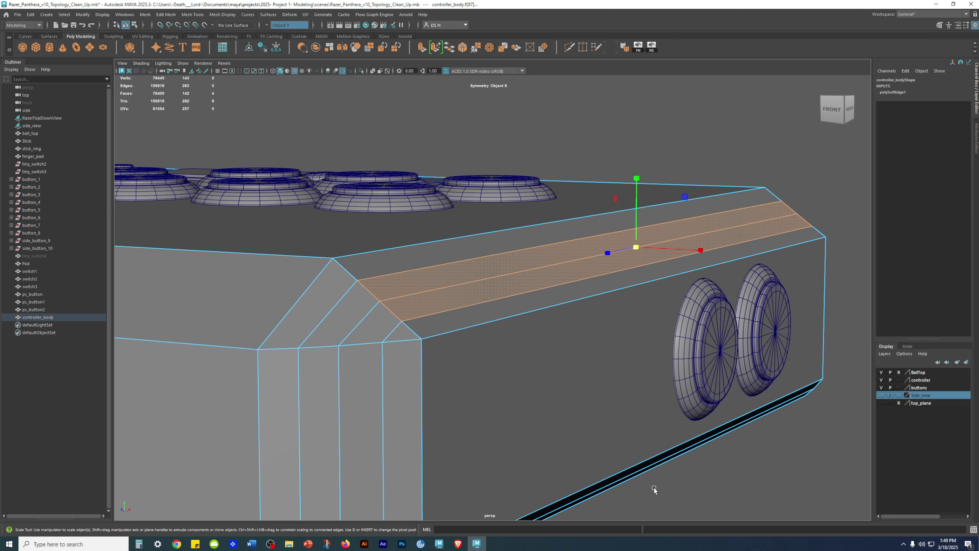
alt+right_drag(508, 285, 607, 291)
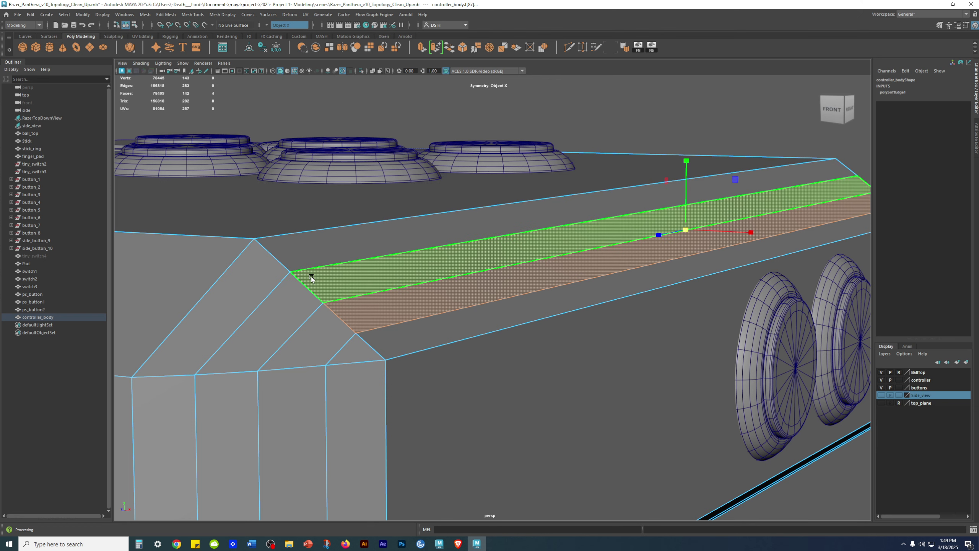
Step: Add the uppermost and lowest faces of the right upper slope to the selection and remove them again
shift+click(352, 247)
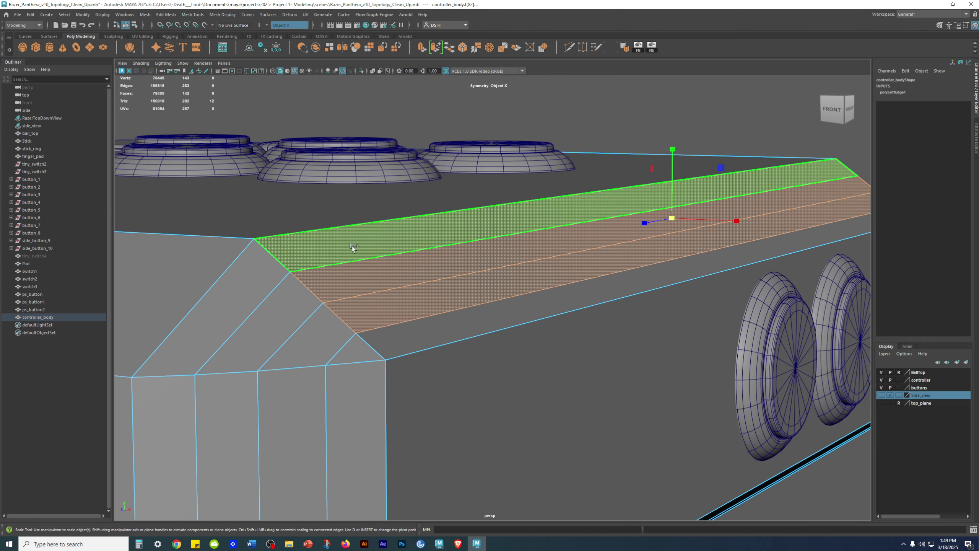
shift+click(407, 339)
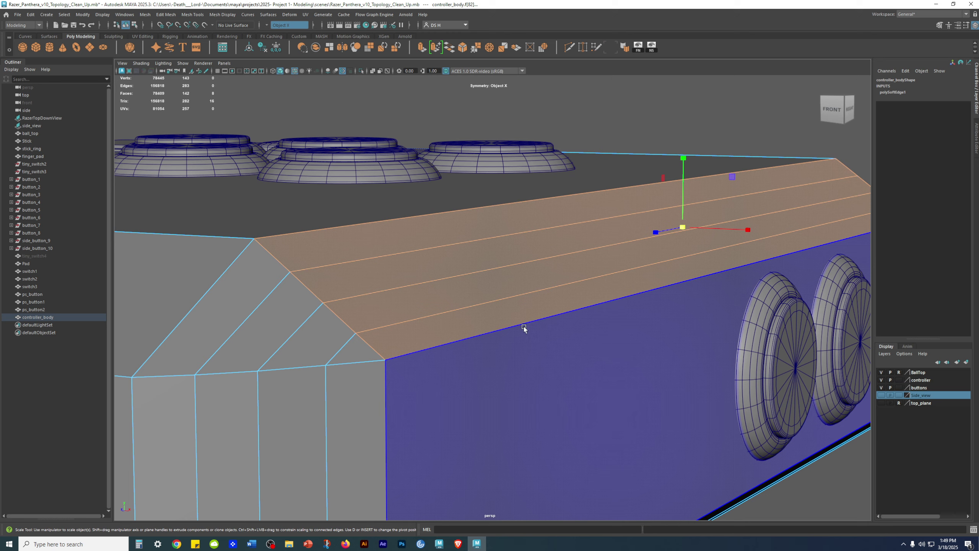
shift+click(427, 235)
shift+click(441, 321)
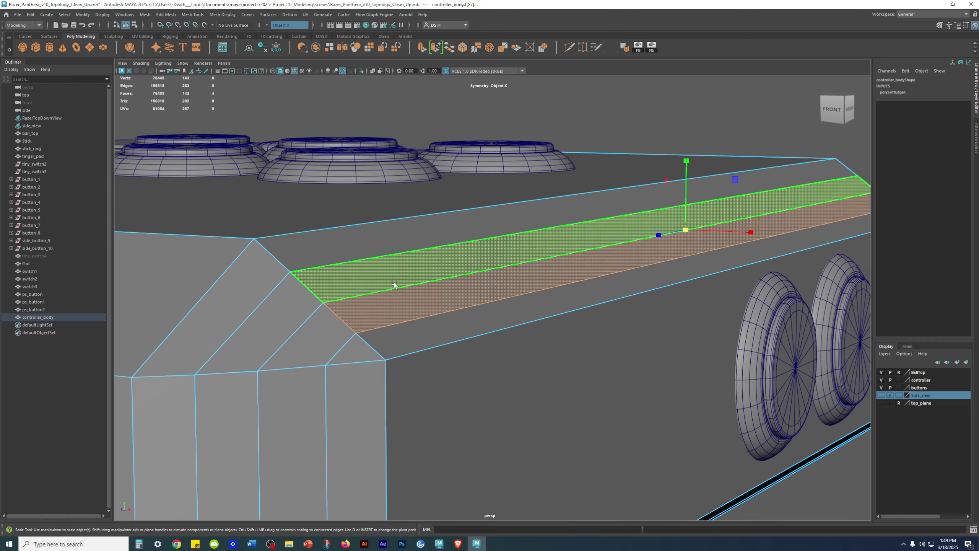
Step: Align the scale pivot's orientation to the two selected middle faces of the body's right upper slope
alt+drag(771, 216, 408, 309)
alt+right_drag(408, 310, 581, 301)
alt+drag(582, 298, 637, 304)
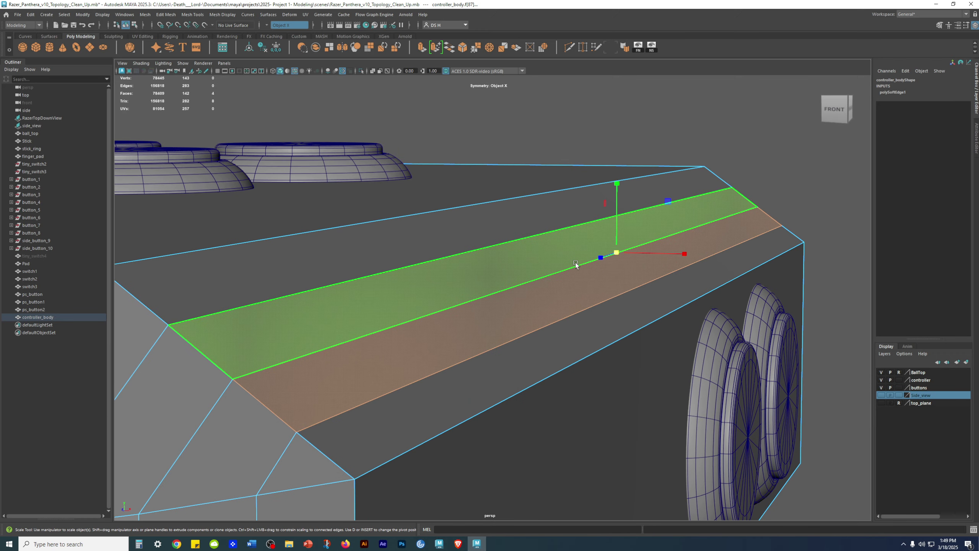
key(d)
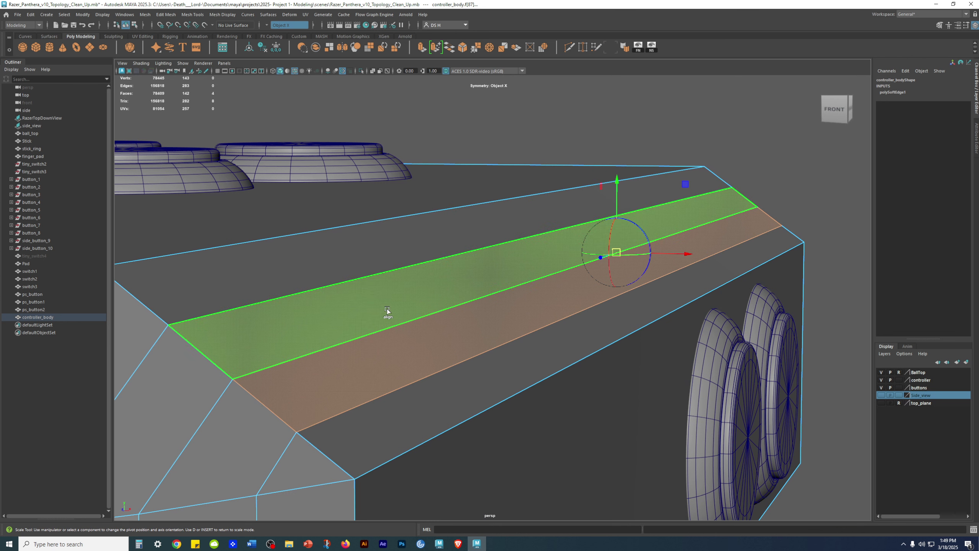
ctrl+click(388, 329)
alt+drag(673, 311, 679, 310)
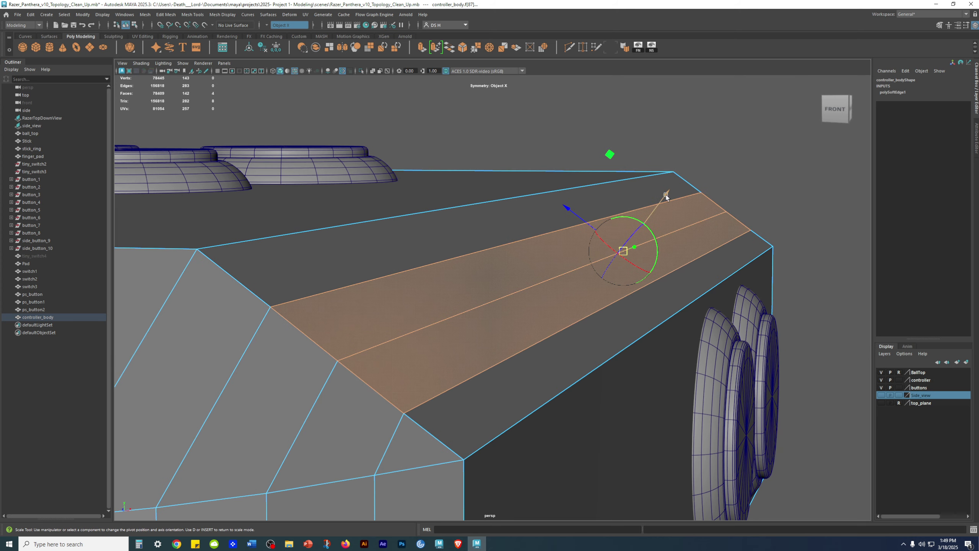
key(d)
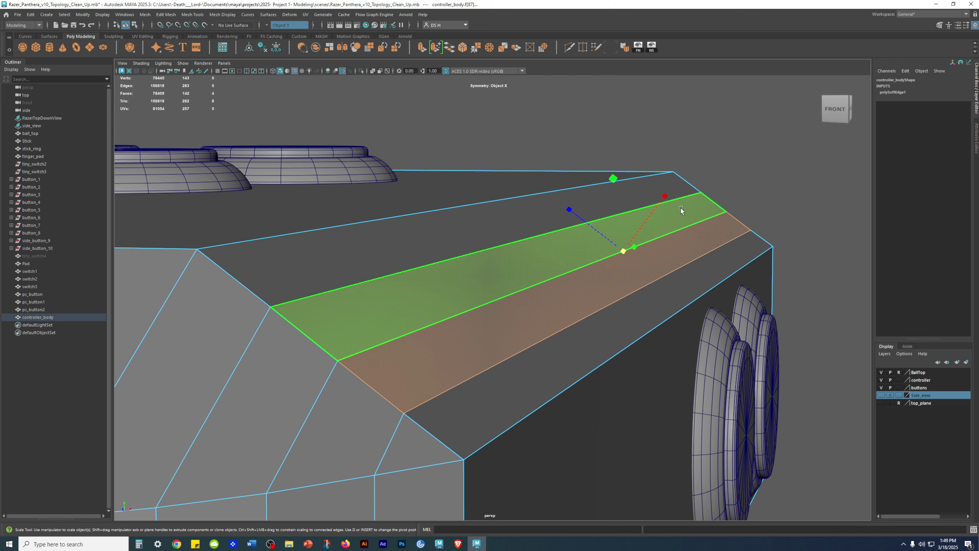
Step: Try to scale the two middle slope faces along the pivot's outward axis, then undo the scaling while keeping the faces selected
alt+drag(687, 230, 740, 227)
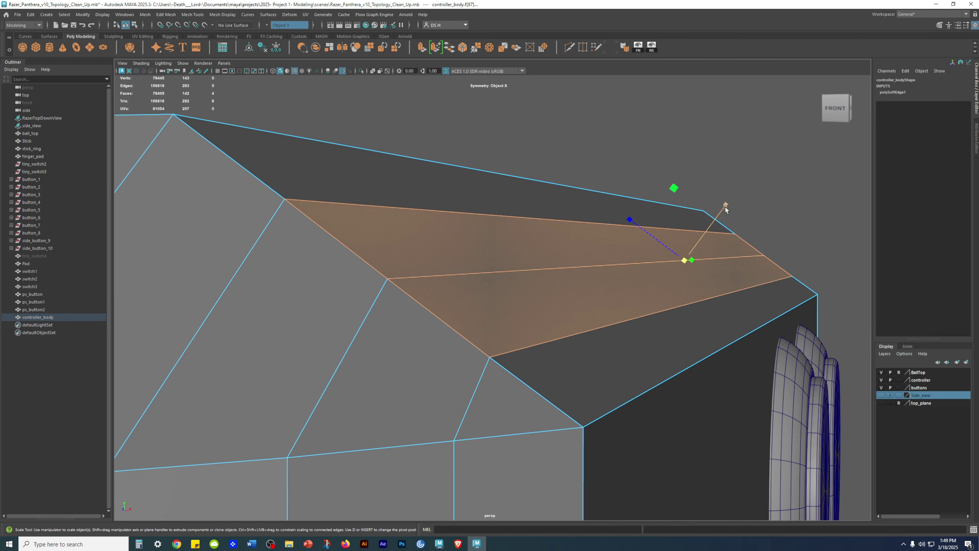
drag(727, 206, 855, 130)
shift+drag(673, 312, 822, 154)
key(ctrl+z)
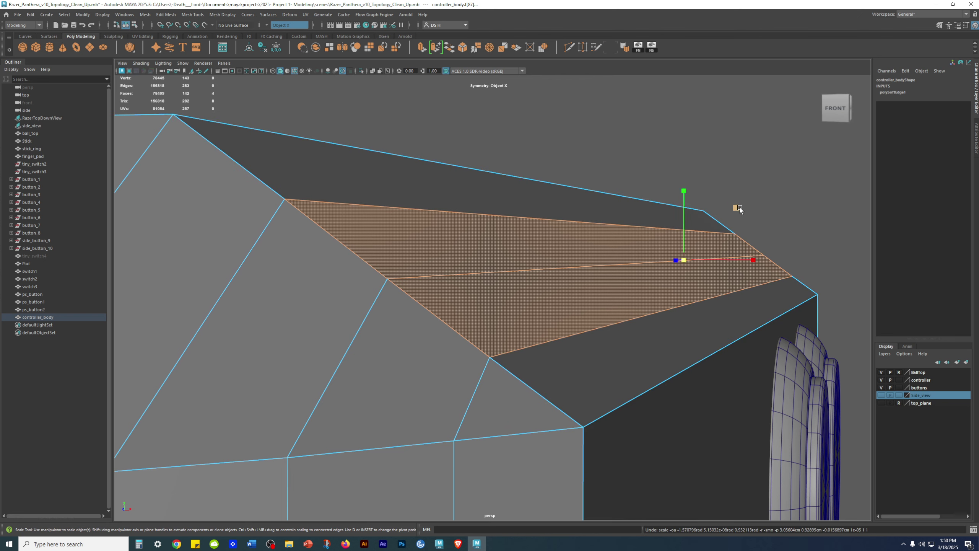
key(ctrl+z)
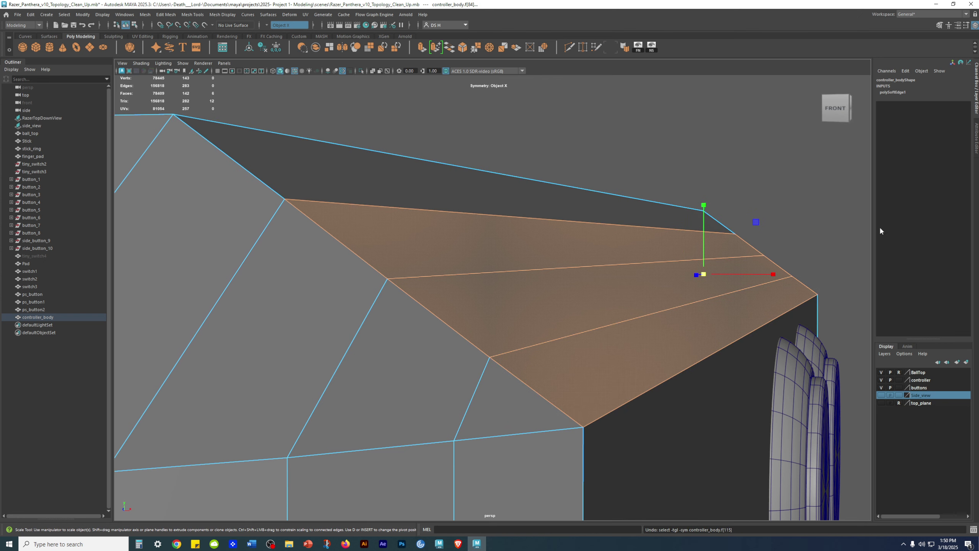
key(shift+z)
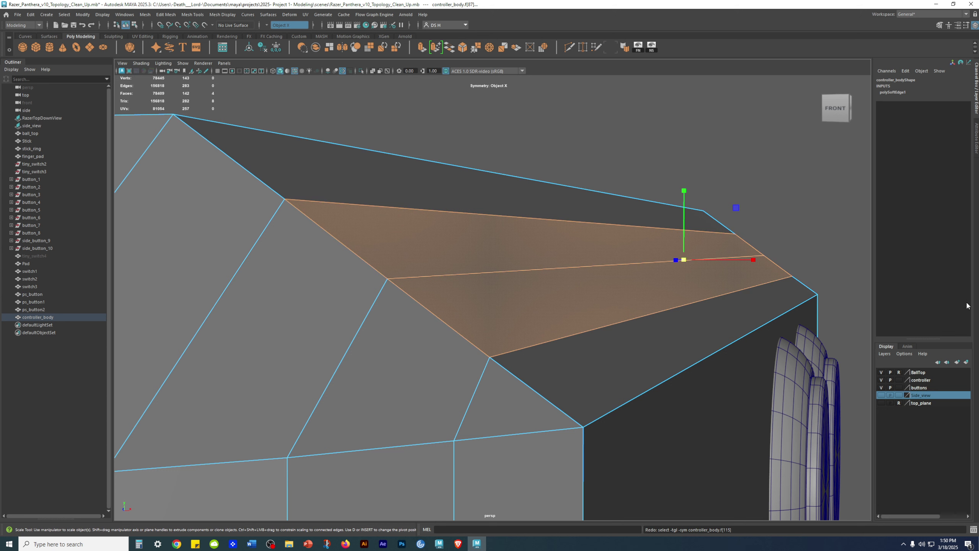
Step: Orient the pivot to the edge between the two middle slope faces, scale them along the outward axis, and clear the selection
key(d)
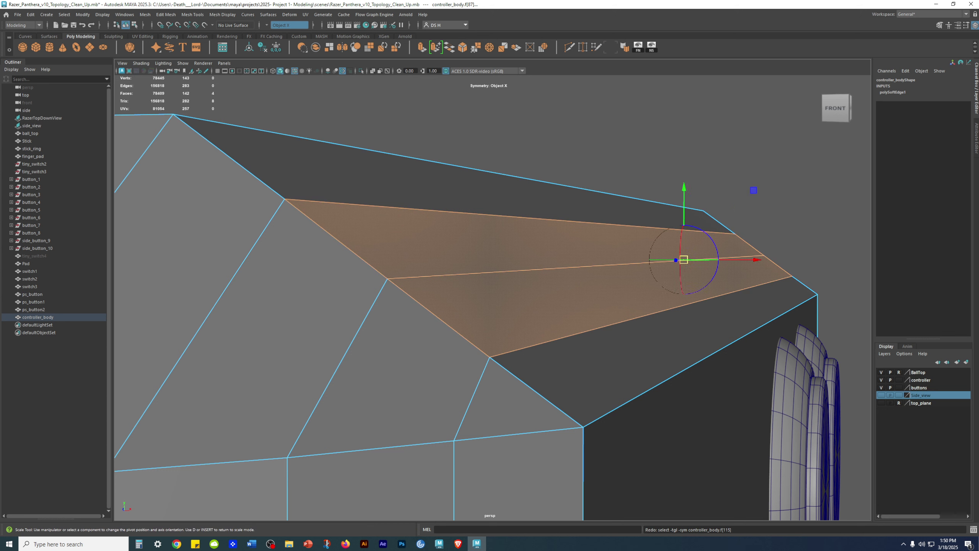
click(545, 269)
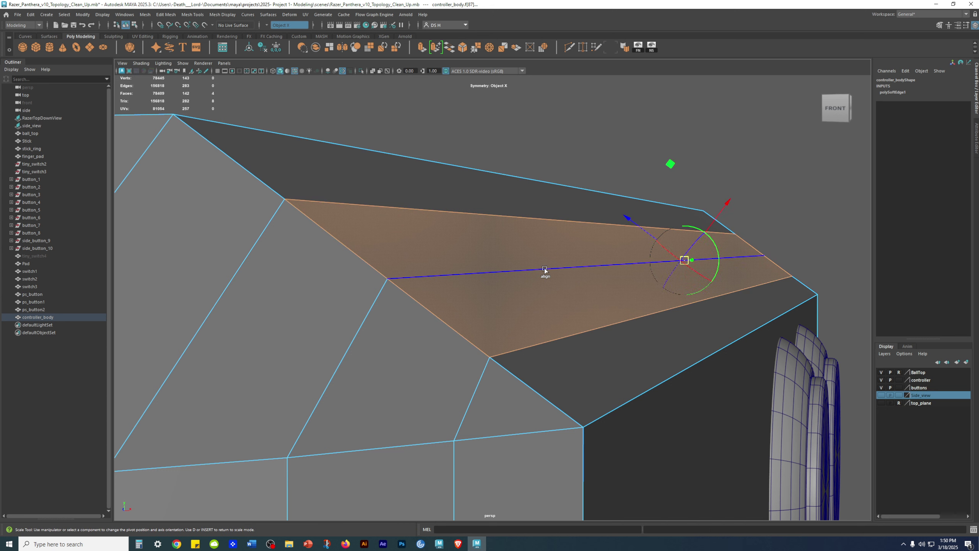
key(d)
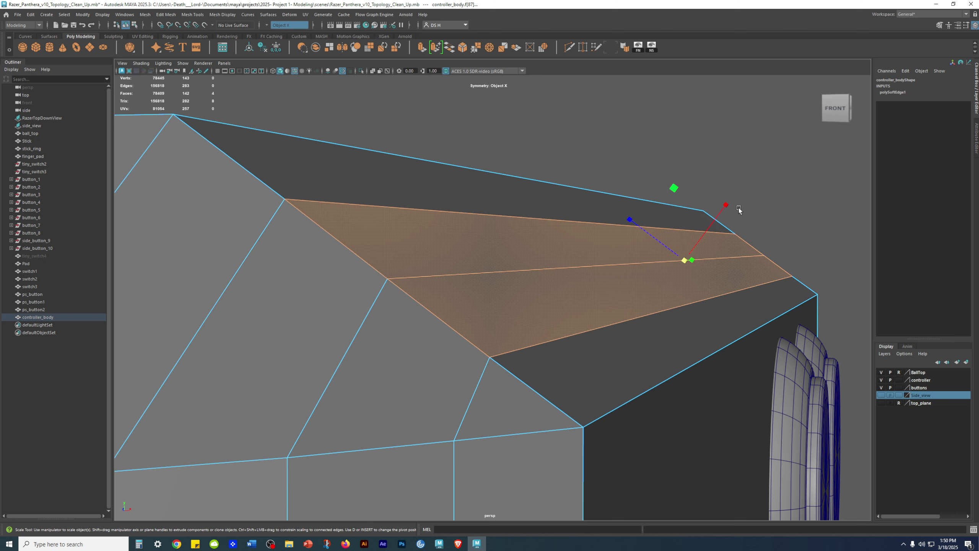
drag(726, 205, 373, 443)
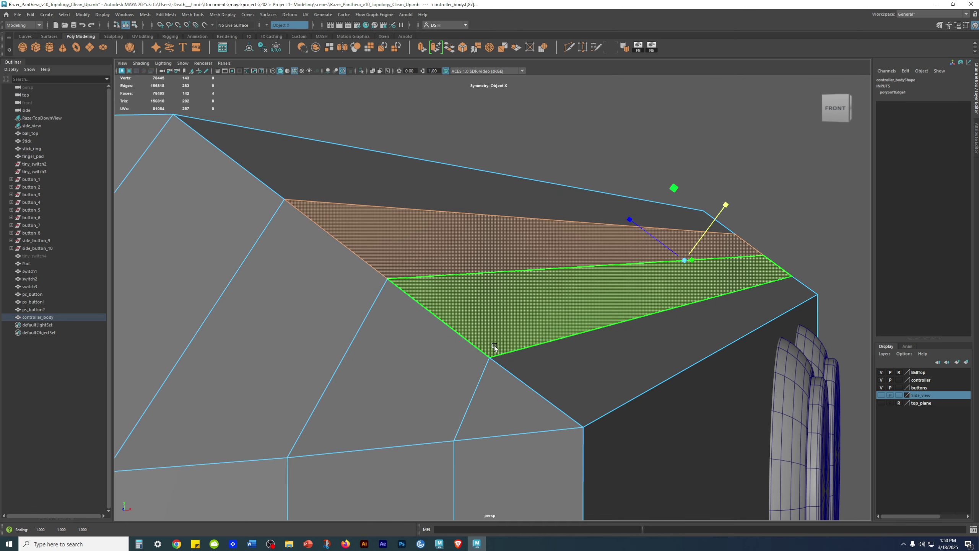
key(w)
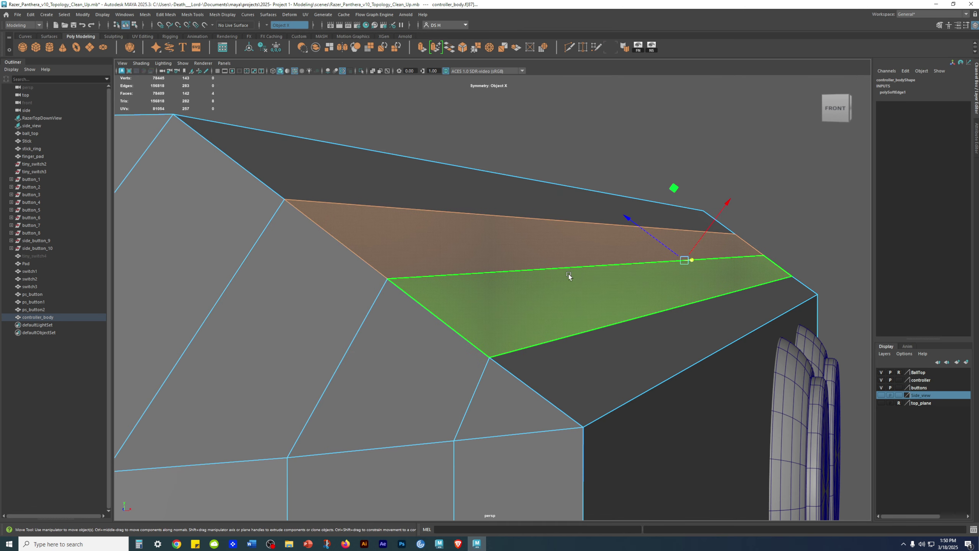
click(671, 190)
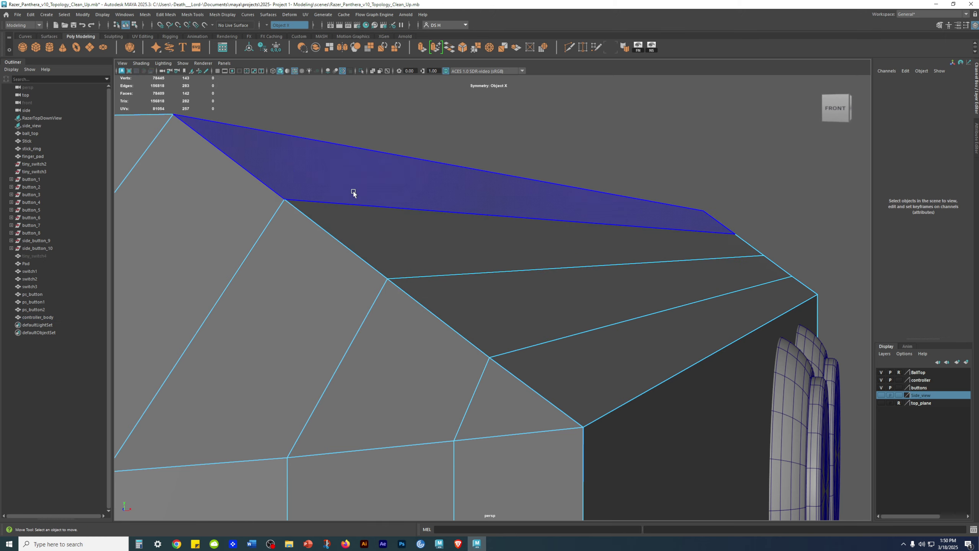
Step: Examine the straightness and edge spacing of the body's right upper slope in the perspective and front views
alt+right_drag(657, 281, 512, 281)
alt+drag(512, 281, 505, 299)
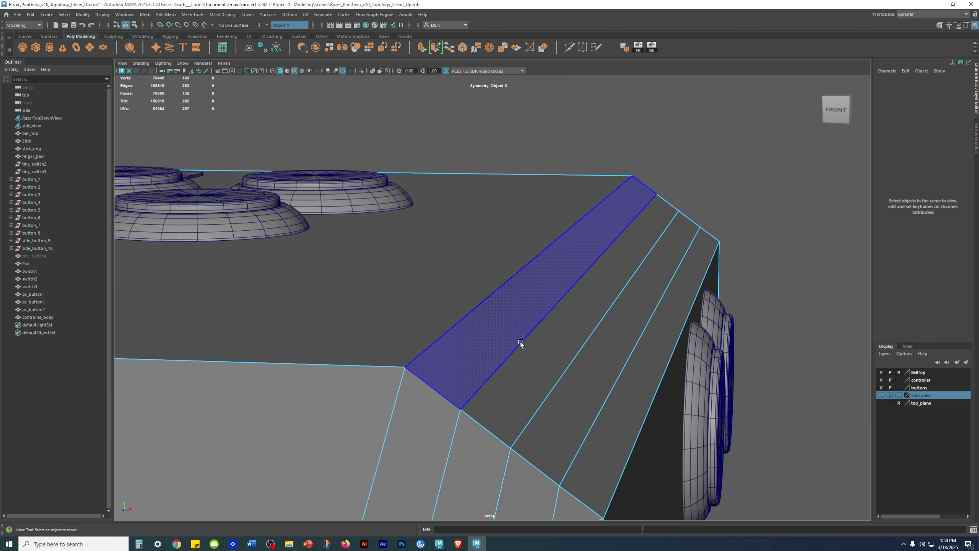
key(space)
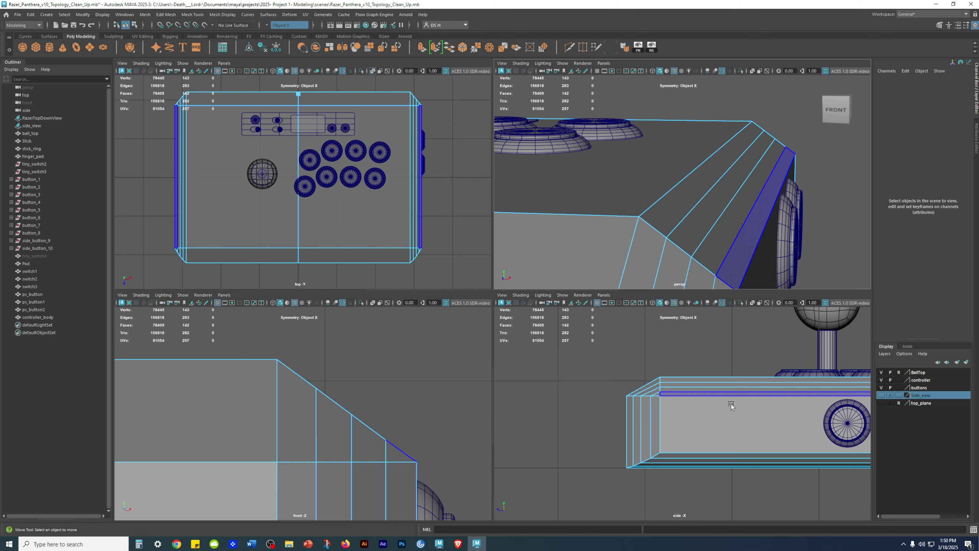
key(space)
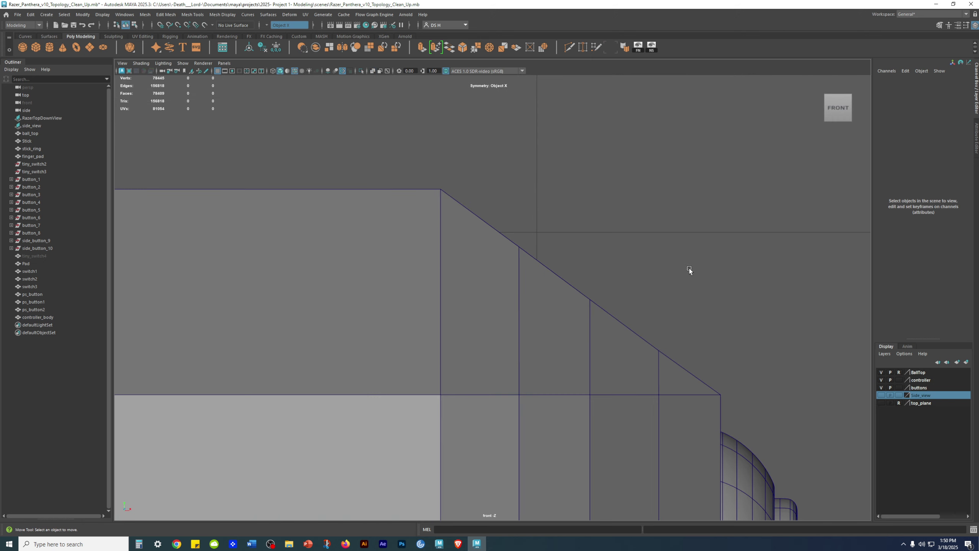
alt+right_drag(692, 284, 883, 398)
alt+middle_drag(801, 343, 596, 323)
alt+right_drag(596, 324, 610, 328)
alt+middle_drag(605, 326, 733, 329)
alt+right_drag(733, 329, 745, 362)
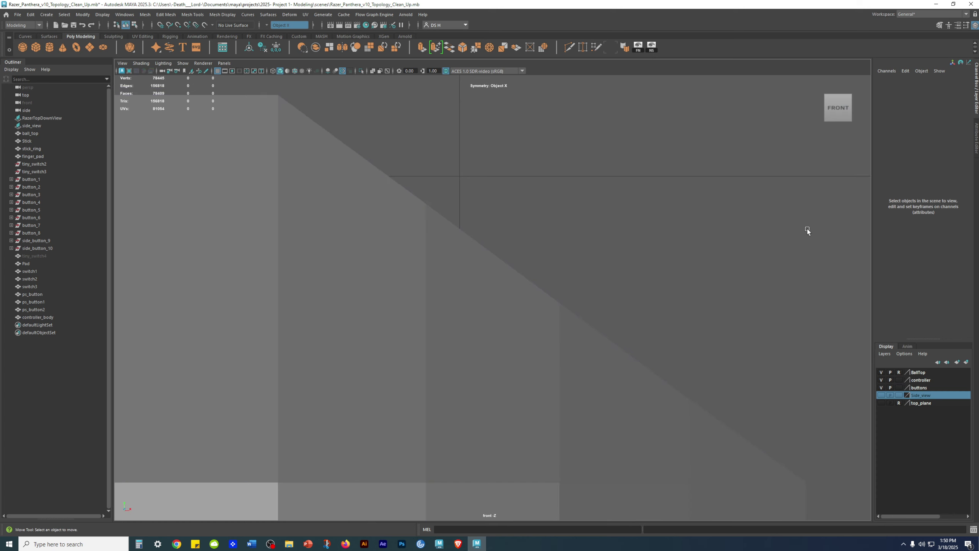
click(455, 326)
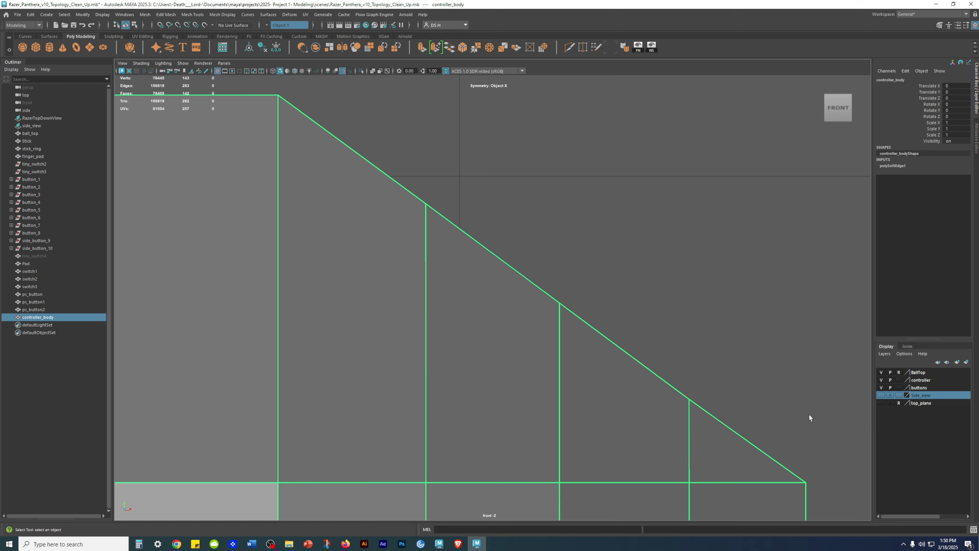
alt+right_drag(809, 415, 660, 328)
alt+middle_drag(660, 328, 713, 335)
click(371, 437)
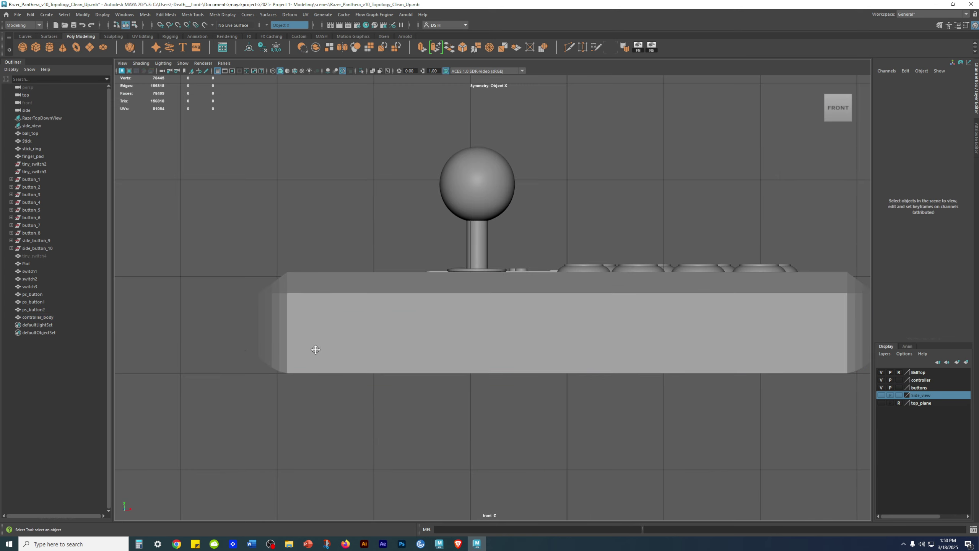
Step: Examine the straightness and edge spacing of the body's left upper slope in the front view
alt+middle_drag(264, 349, 361, 330)
mouse_move(255, 275)
alt+right_down()
mouse_move(611, 395)
mouse_move(458, 302)
mouse_move(589, 290)
mouse_move(623, 199)
mouse_move(695, 310)
mouse_move(791, 330)
alt+right_up()
alt+middle_drag(642, 162, 644, 270)
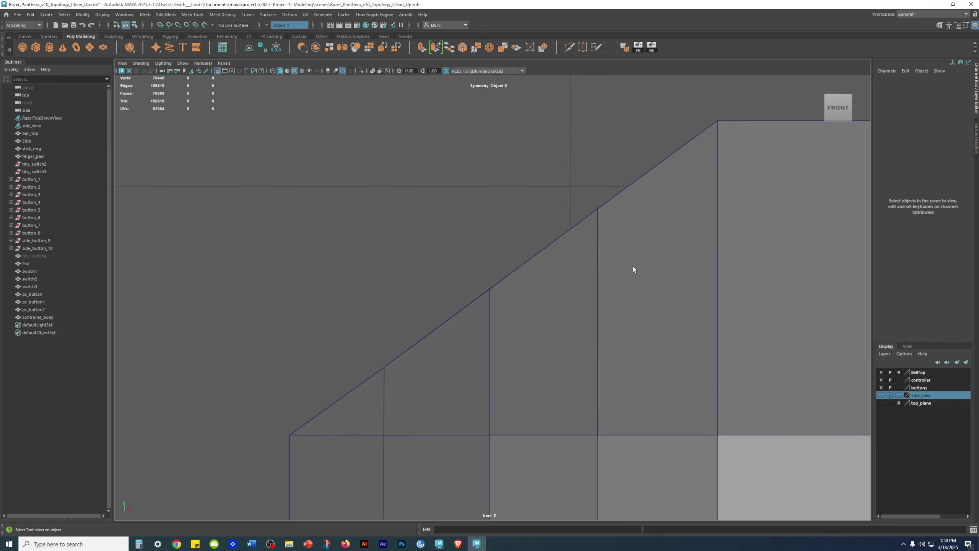
scroll(629, 266, down, 6)
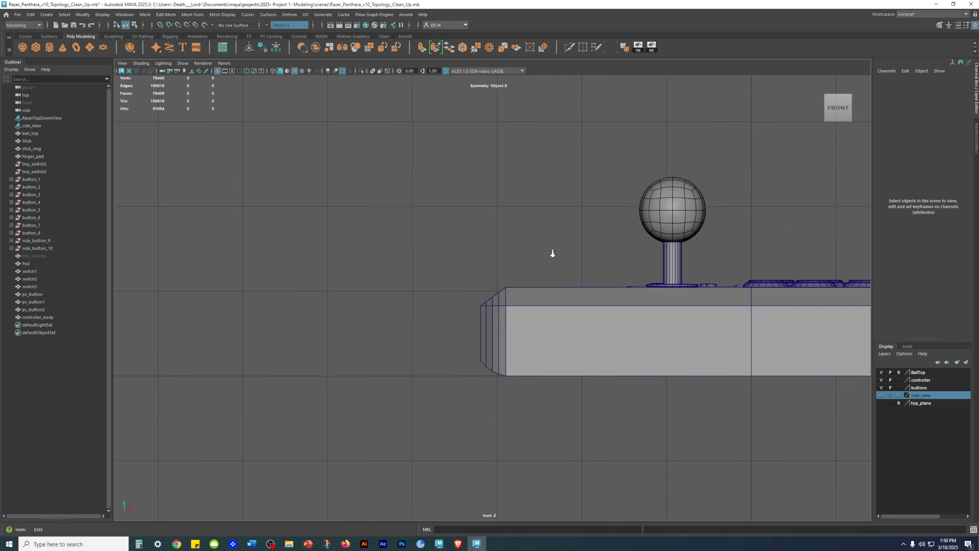
scroll(551, 254, up, 2)
scroll(780, 348, up, 4)
scroll(392, 409, up, 2)
scroll(392, 409, down, 3)
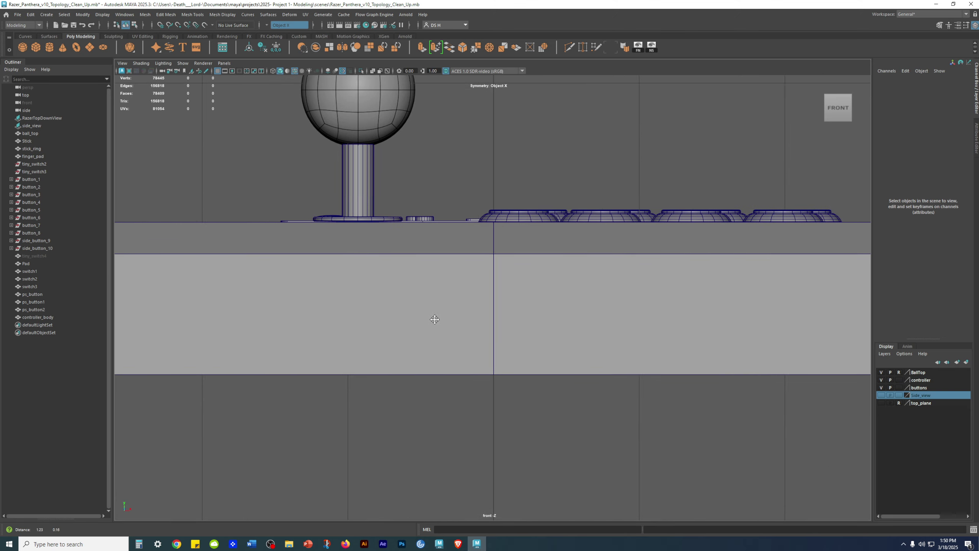
Step: Inspect the body's right side and corner edges in the perspective and side views
key(space)
key(space)
scroll(571, 277, down, 1)
alt+drag(571, 280, 498, 288)
scroll(643, 228, up, 2)
alt+drag(642, 228, 699, 262)
key(space)
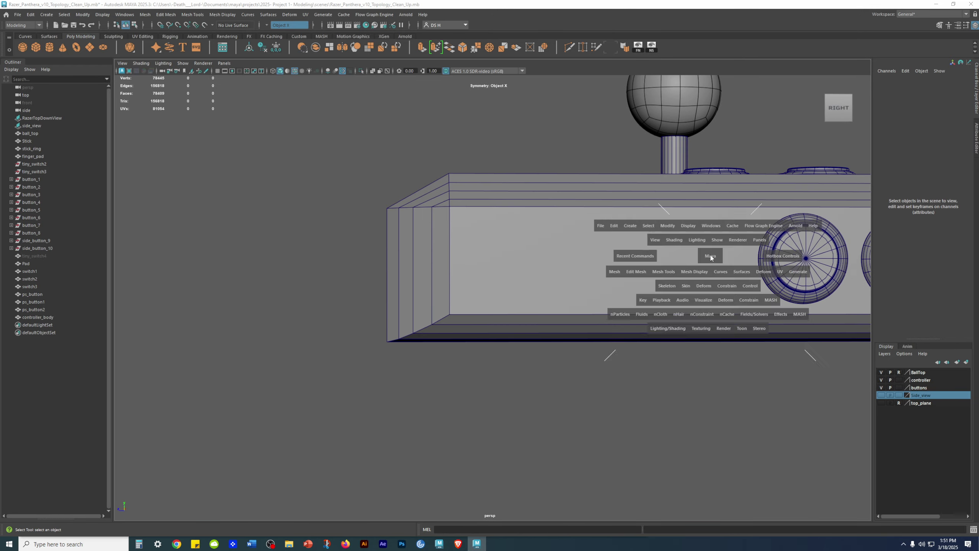
key(space)
scroll(614, 307, down, 6)
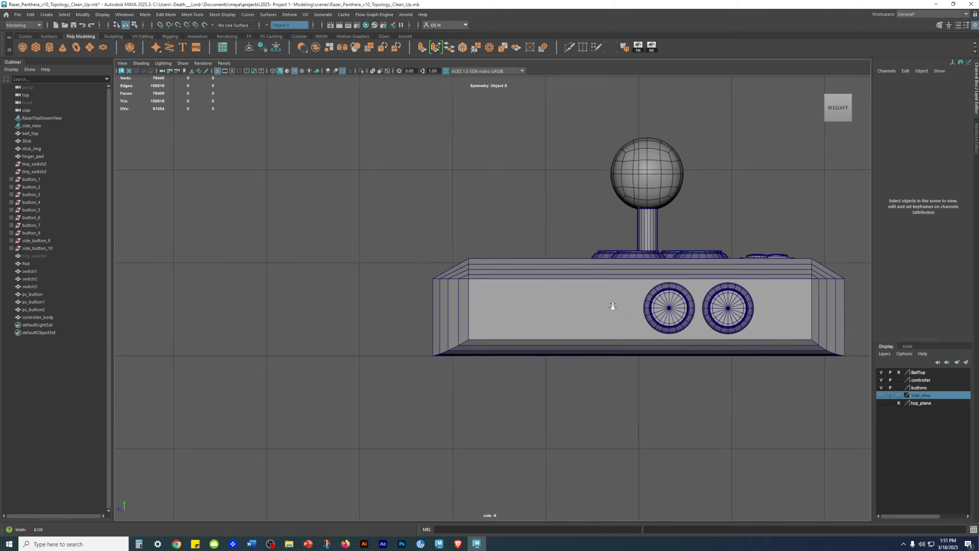
scroll(677, 334, up, 5)
alt+middle_drag(679, 337, 552, 294)
scroll(654, 381, down, 6)
scroll(685, 257, up, 3)
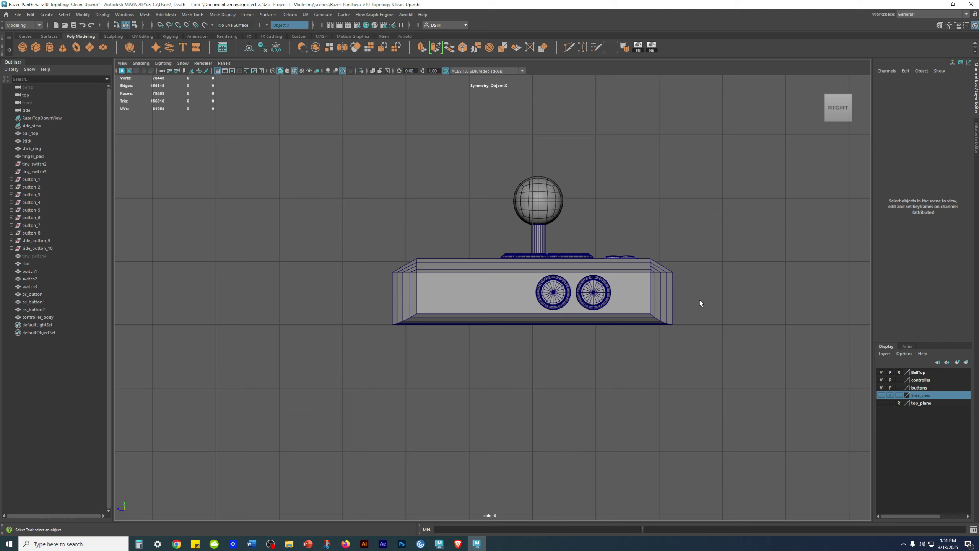
Step: Unlock the BallTop layer from reference mode and select the ball top, keeping its smooth preview on
scroll(583, 162, up, 6)
scroll(508, 313, up, 8)
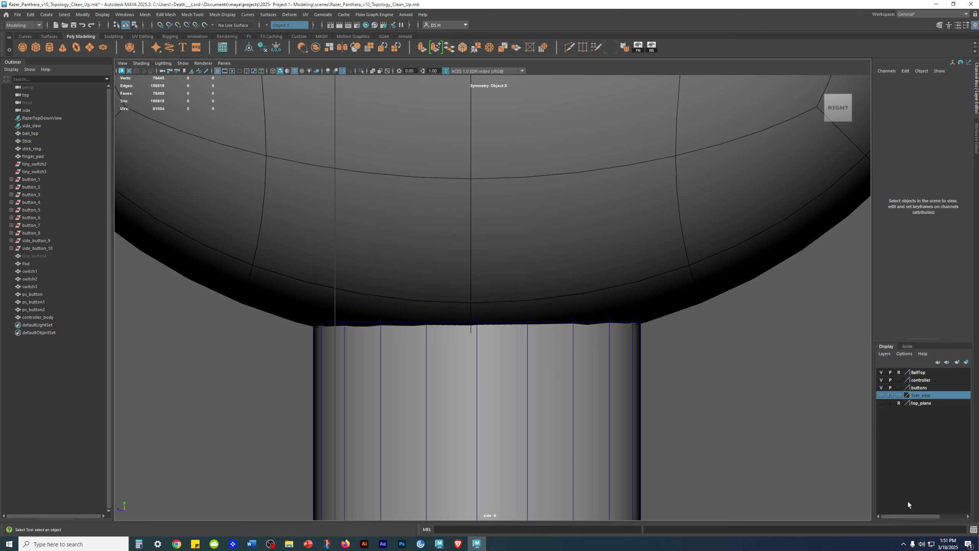
click(899, 372)
click(656, 268)
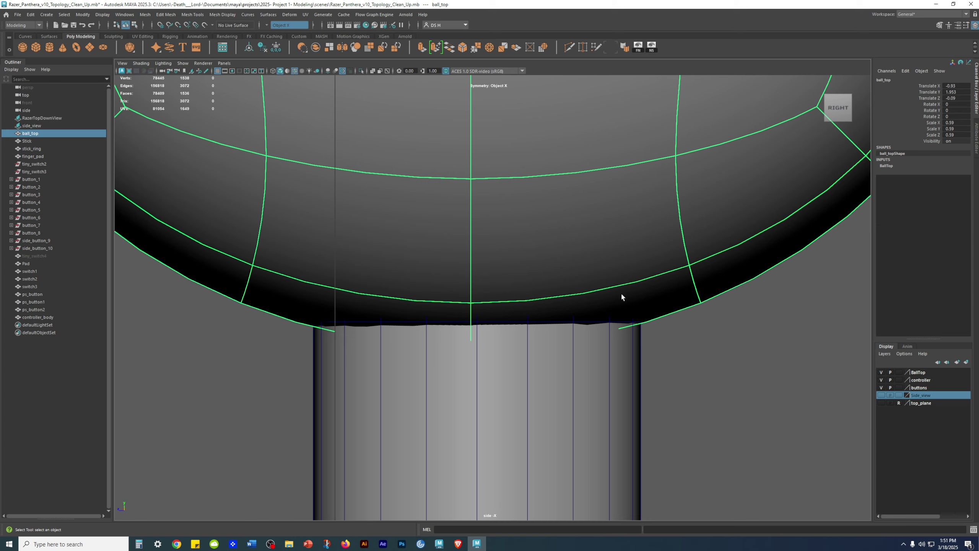
key(1)
key(3)
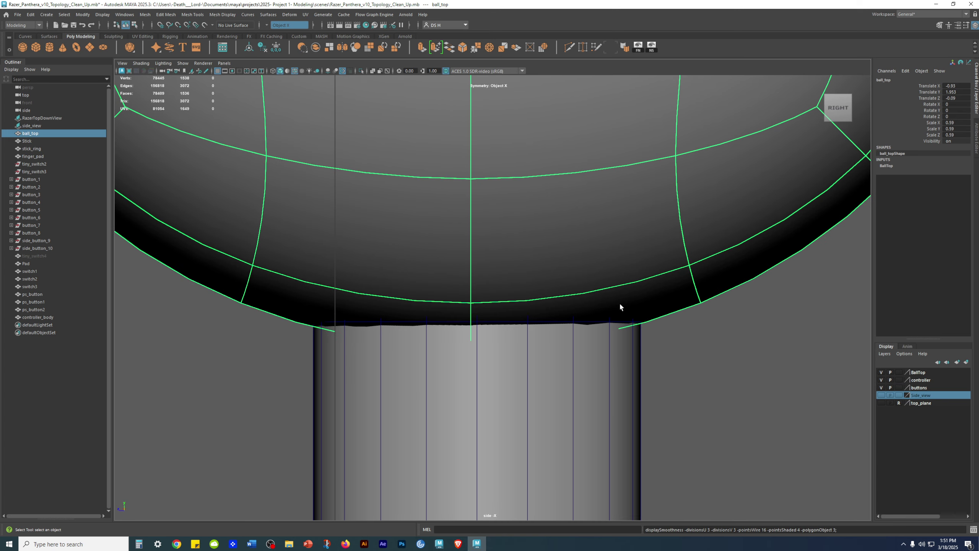
Step: Activate the Move tool for the ball top and display the side view in wireframe
key(w)
scroll(620, 304, down, 10)
alt+right_drag(380, 277, 950, 371)
alt+right_drag(466, 243, 544, 252)
alt+middle_drag(544, 252, 575, 333)
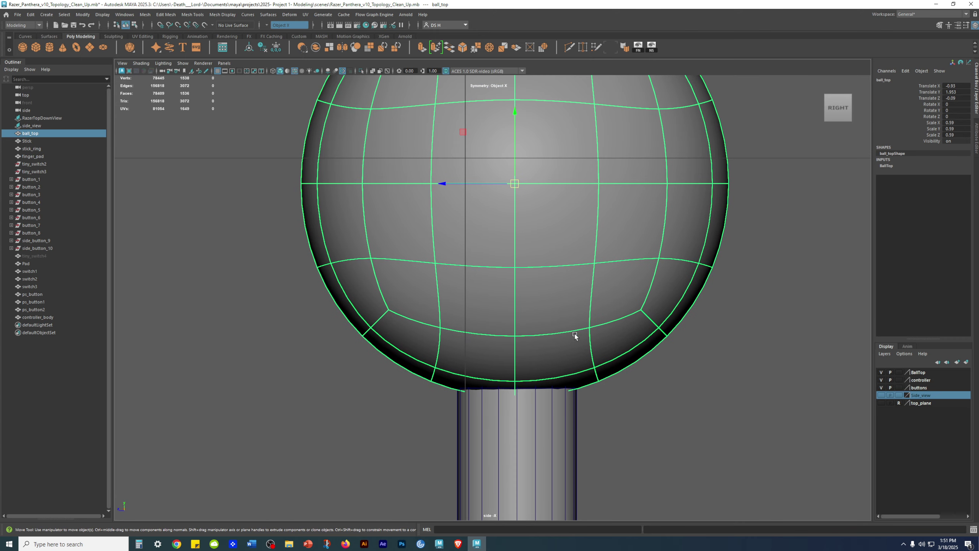
key(4)
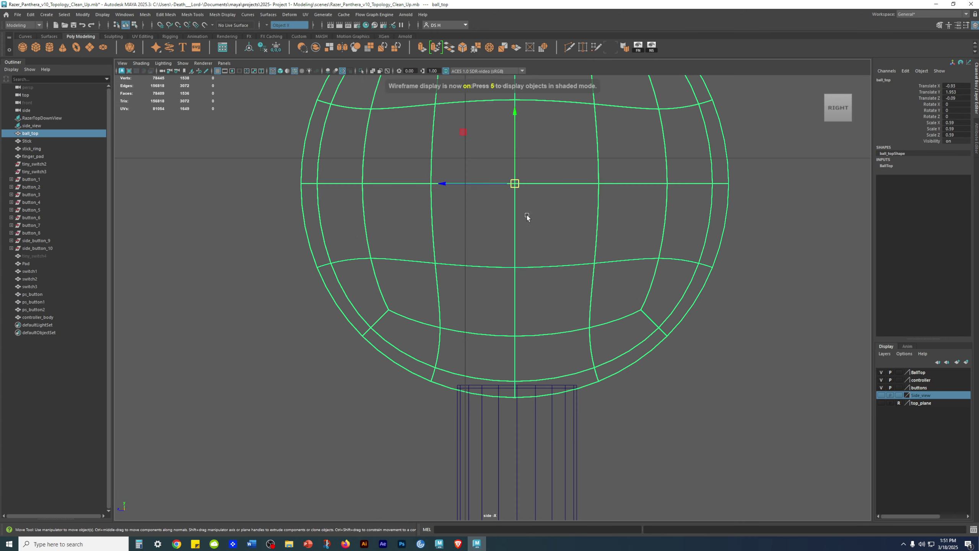
alt+middle_drag(560, 229, 570, 294)
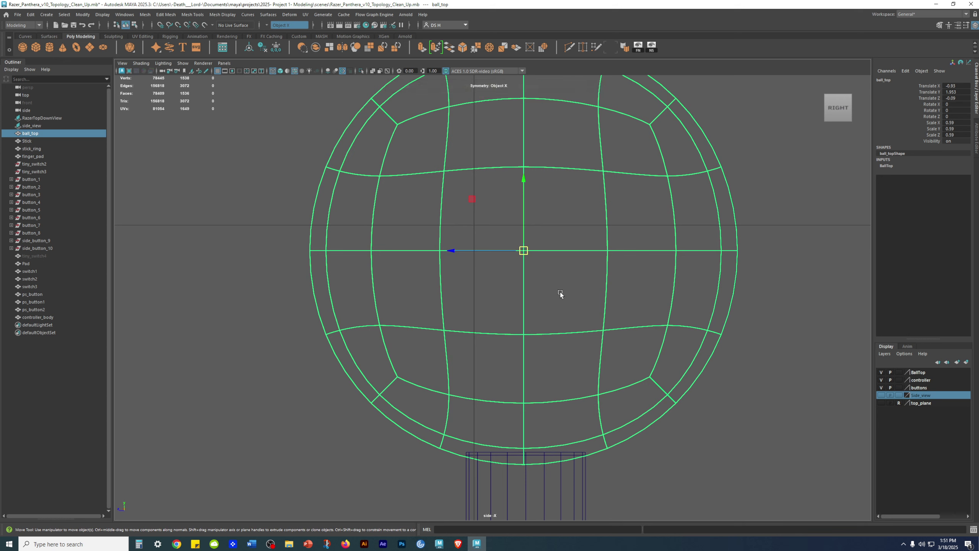
Step: Snap the ball top's pivot vertically down to the lowest point of the ball
key(d)
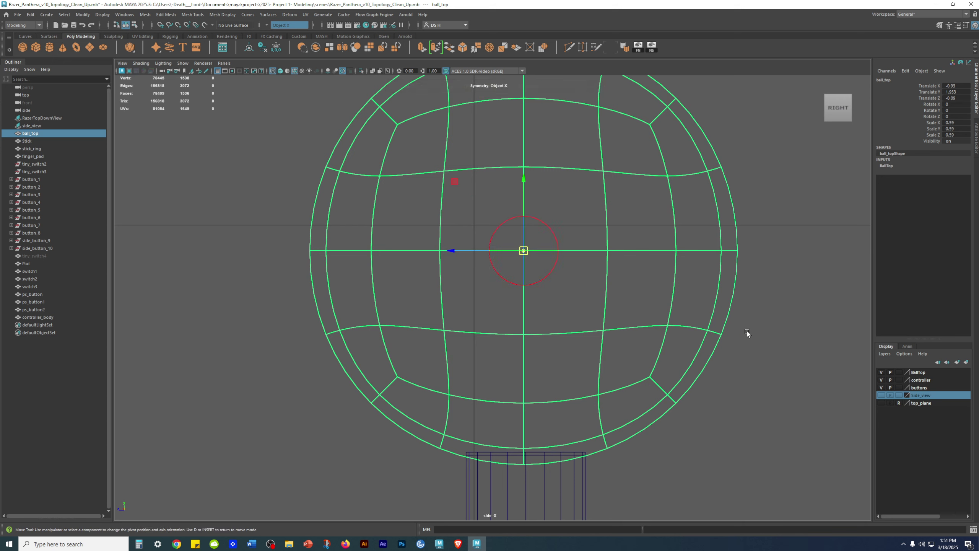
key(v)
click(524, 180)
drag(524, 181, 505, 486)
key(d)
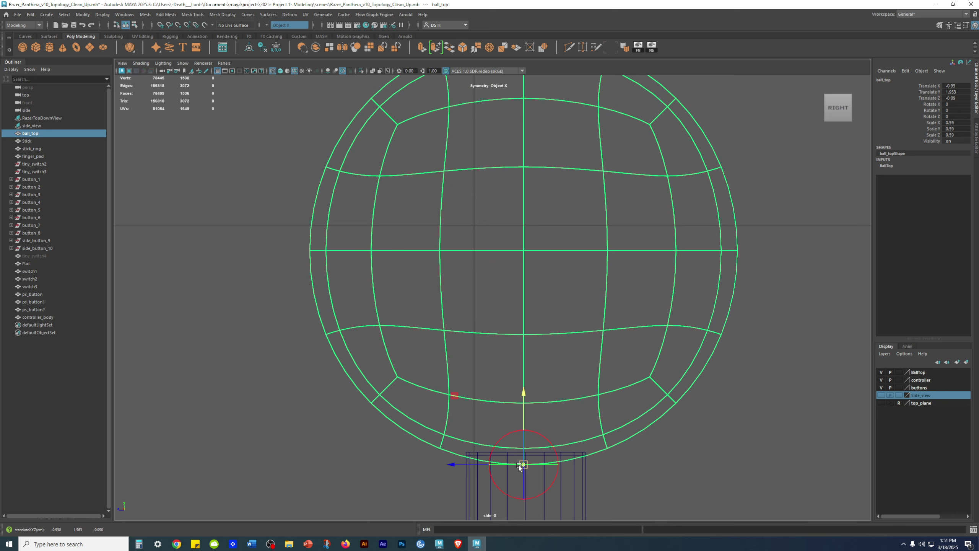
scroll(752, 385, up, 8)
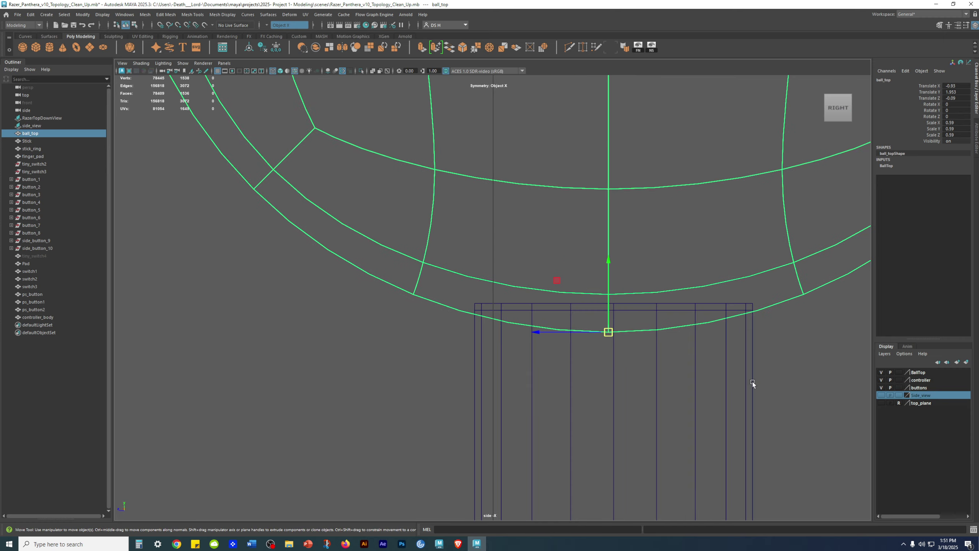
Step: Move the ball top along Z to -0.095 in the side view to line its pivot up with the stick's centre edge
key(1)
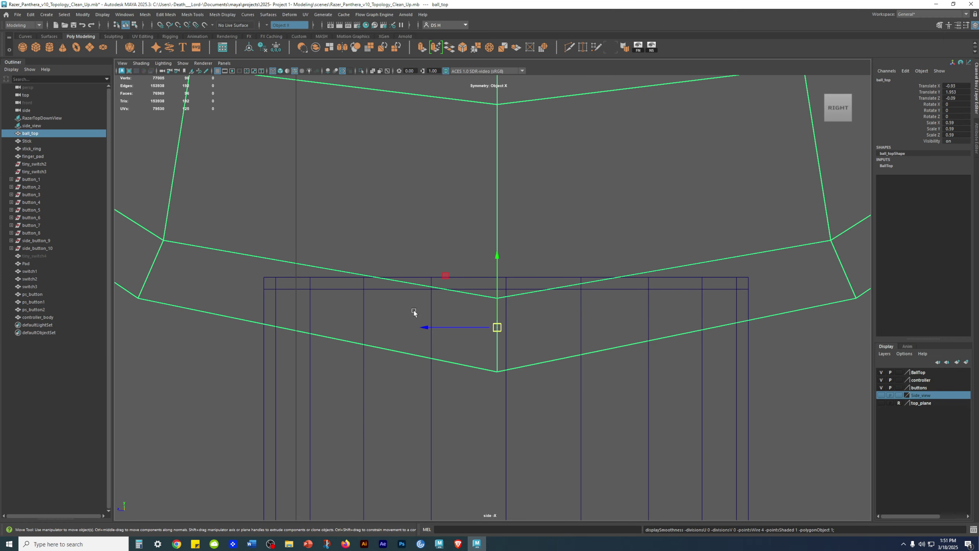
key(3)
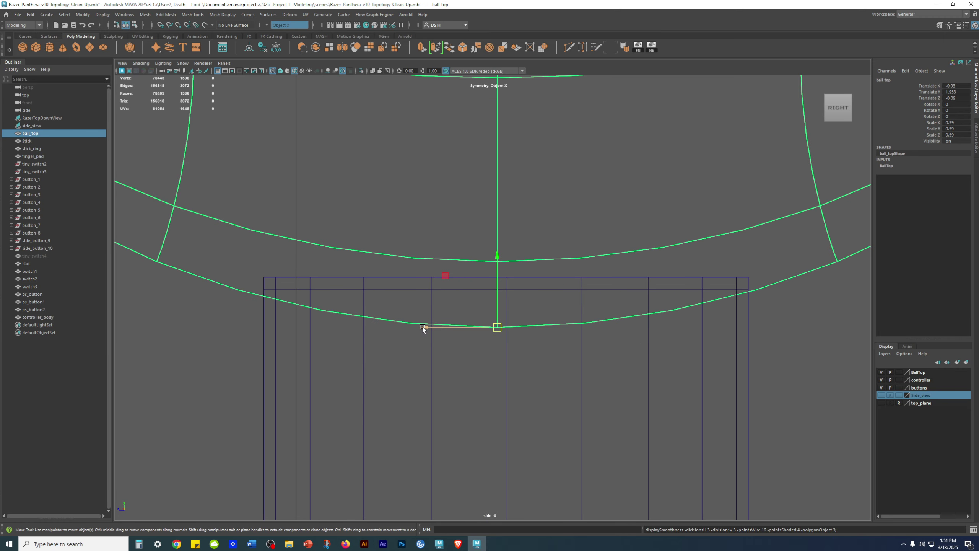
drag(423, 326, 432, 331)
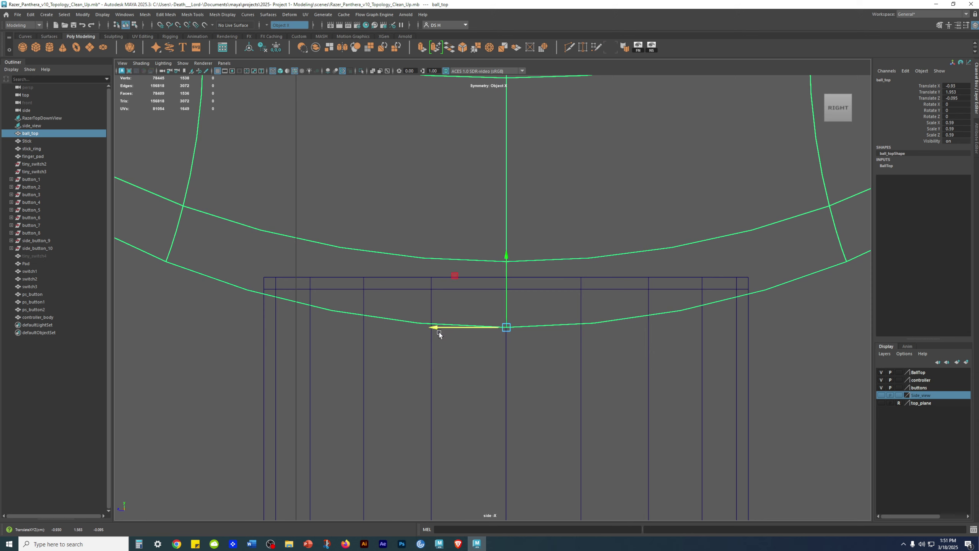
scroll(466, 356, up, 5)
scroll(603, 442, up, 1)
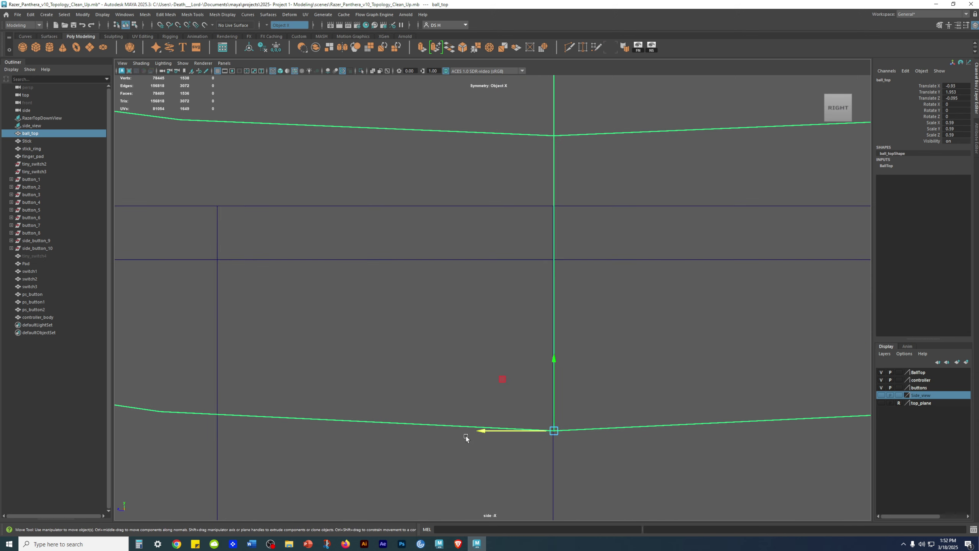
click(481, 432)
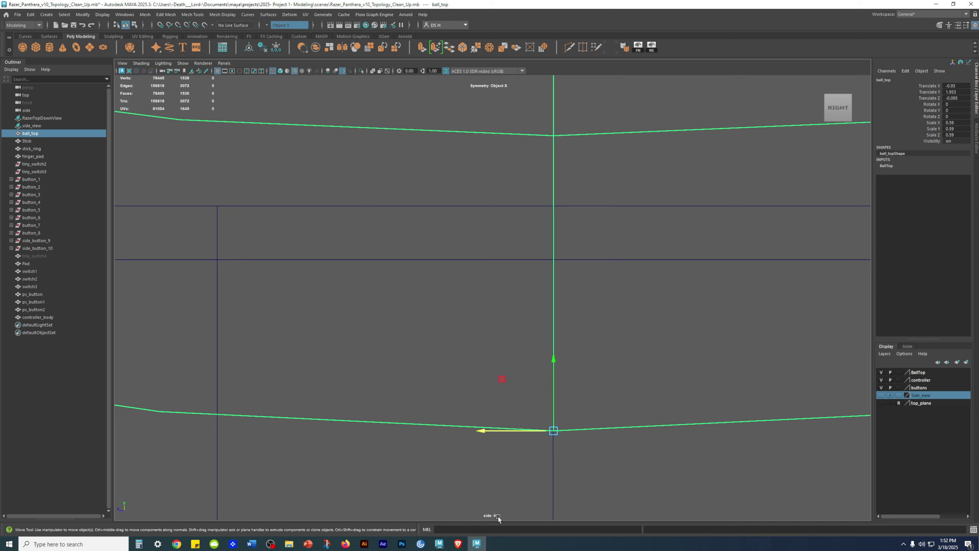
Step: Examine how the ball top sits on the stick from the front in the perspective view
scroll(602, 447, down, 6)
scroll(602, 446, down, 4)
key(space)
key(space)
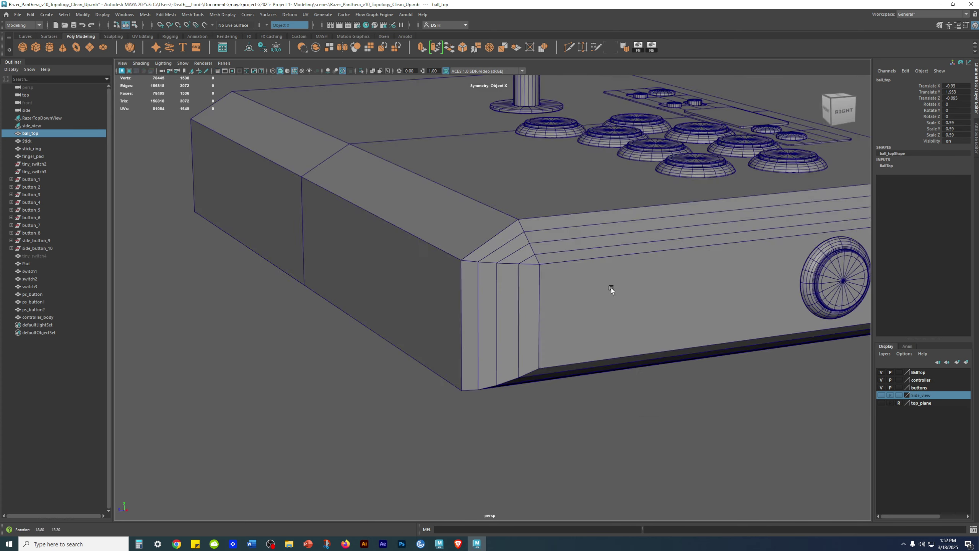
alt+drag(613, 291, 650, 286)
key(f)
alt+drag(569, 317, 503, 258)
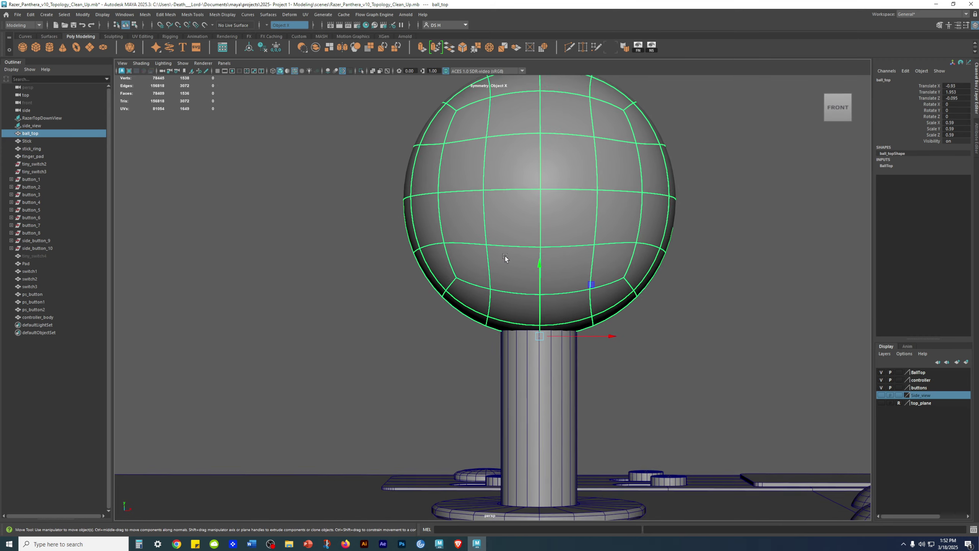
scroll(782, 389, up, 5)
alt+middle_drag(782, 390, 660, 323)
scroll(660, 324, up, 2)
Step: Move the ball top along X to -0.831 in the front view, toward the stick's centre edge
key(space)
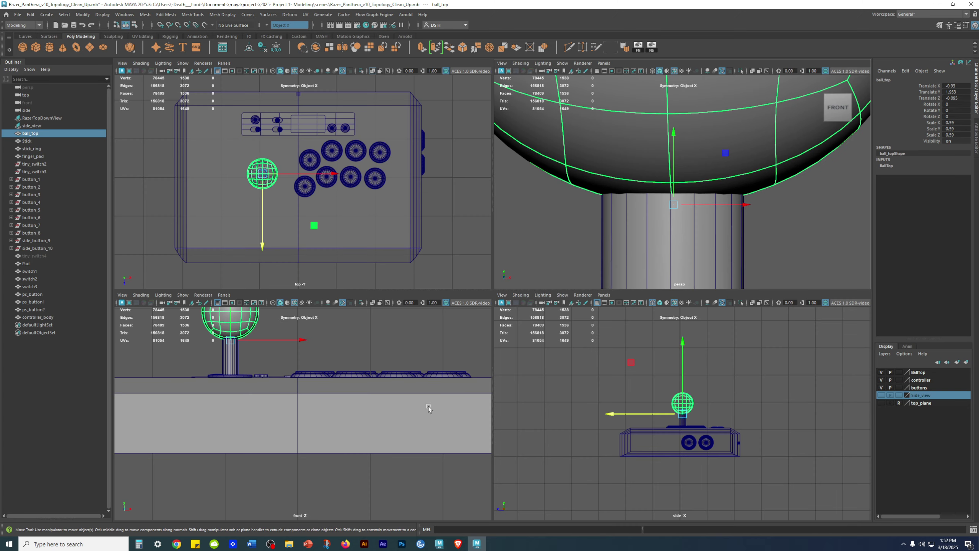
key(space)
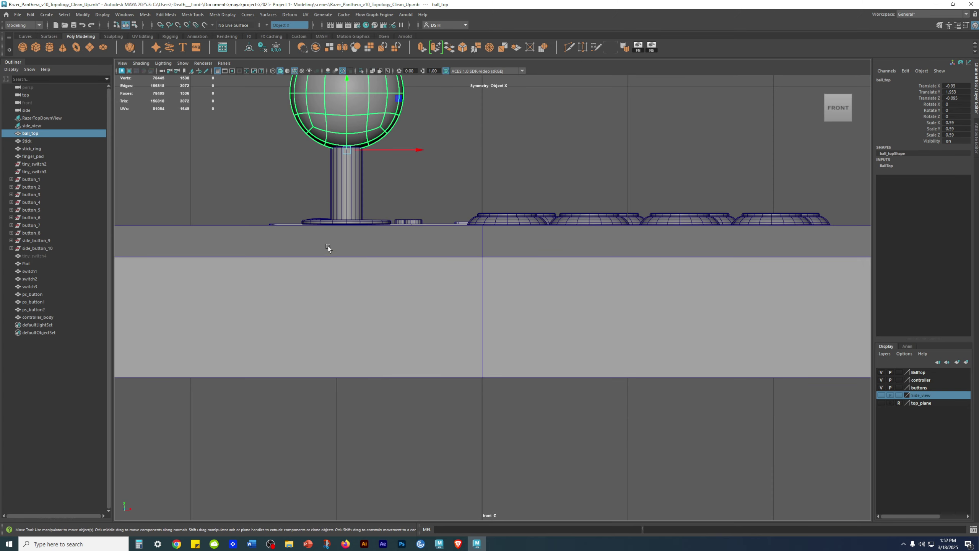
alt+middle_drag(328, 247, 480, 416)
scroll(520, 356, up, 8)
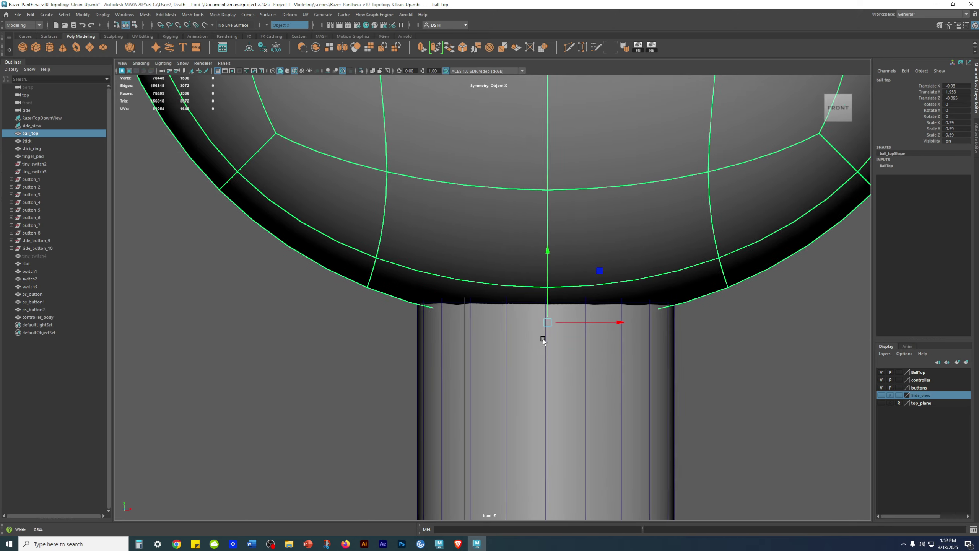
scroll(543, 339, up, 4)
scroll(639, 391, up, 3)
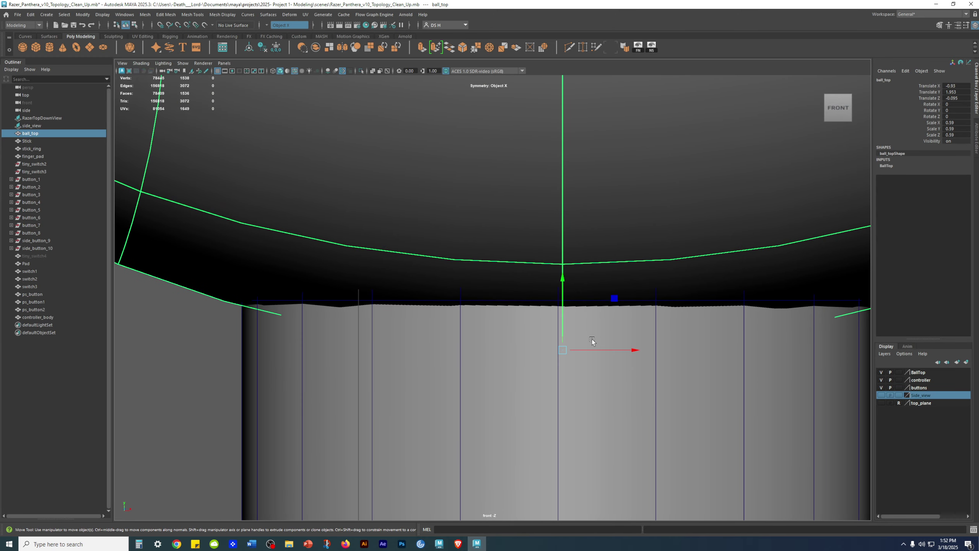
drag(634, 346, 627, 348)
Step: Fine-tune the ball top's Z position to -0.094 on the stick's centre edge in the side view, using vertex snapping
key(space)
key(space)
scroll(863, 438, up, 10)
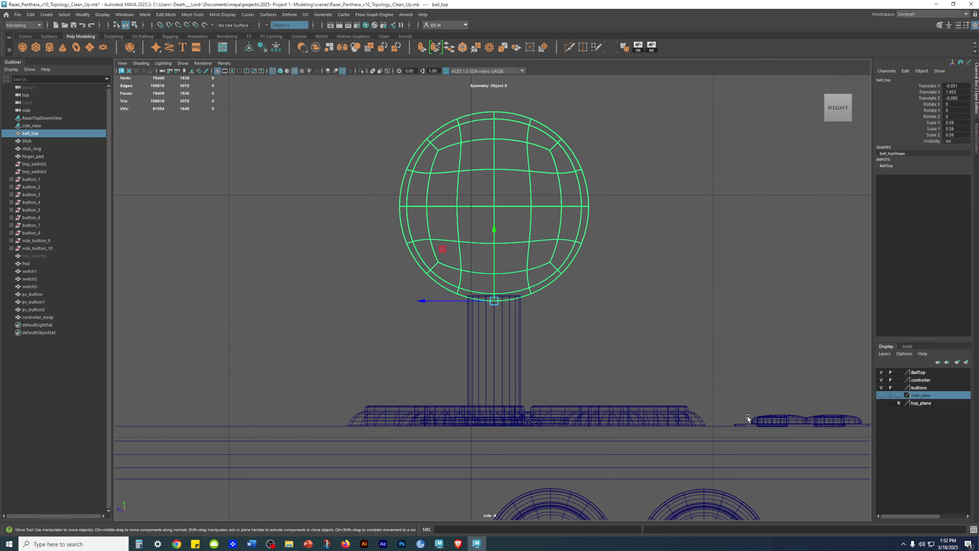
scroll(788, 428, up, 10)
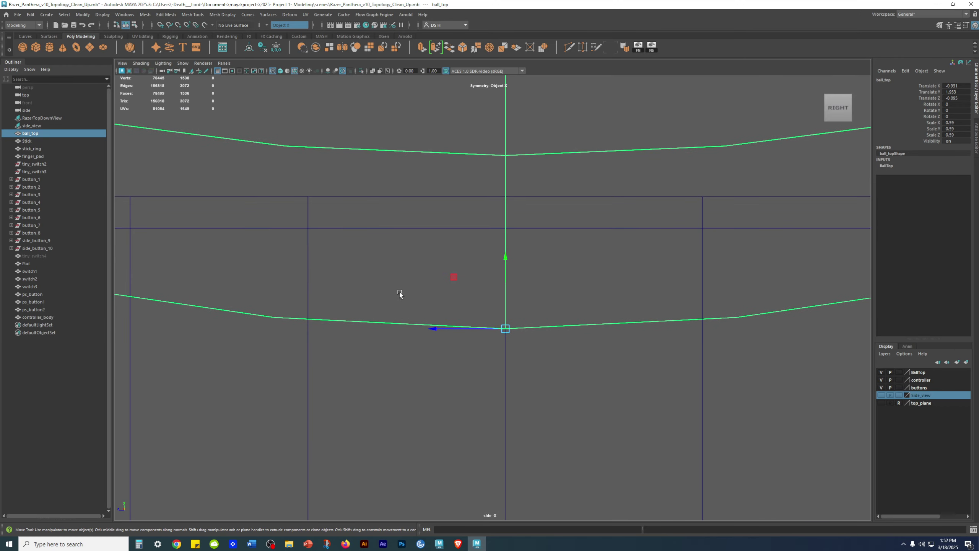
alt+middle_drag(522, 359, 497, 295)
key(v)
mouse_move(455, 368)
mouse_down()
mouse_move(444, 370)
mouse_move(454, 368)
mouse_up()
key(ctrl+z)
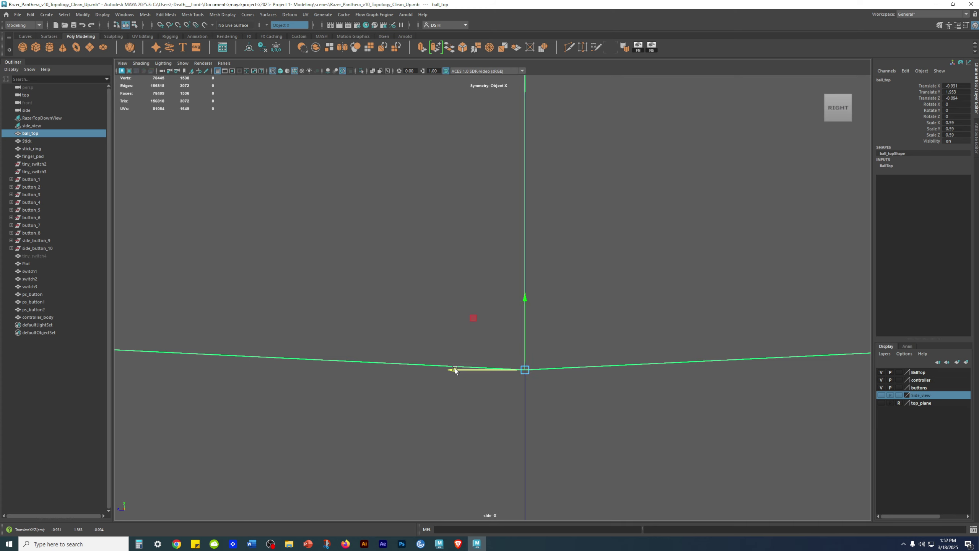
key(shift+z)
scroll(577, 368, down, 15)
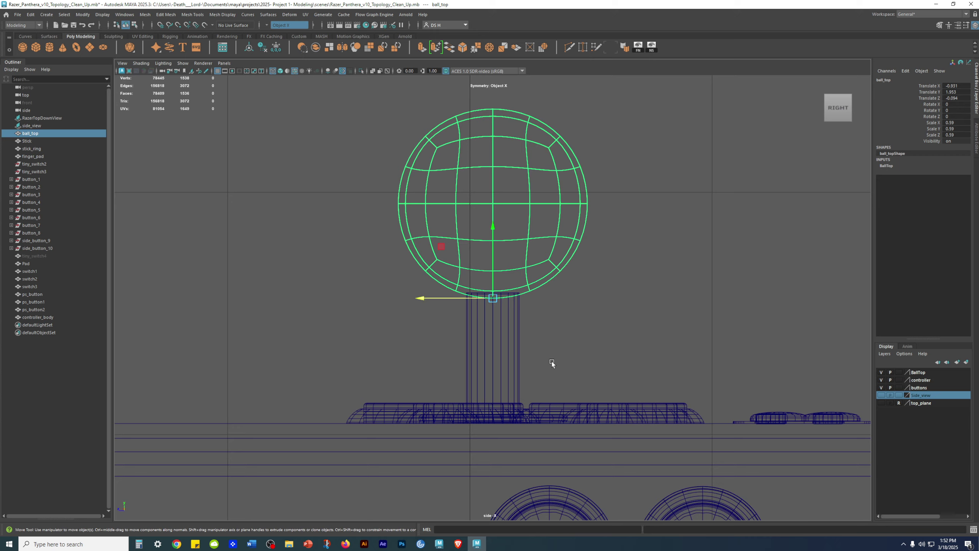
Step: Nudge the ball top slightly along X in the front view until its centre line coincides with the stick's centre edge
key(space)
key(space)
scroll(817, 438, up, 10)
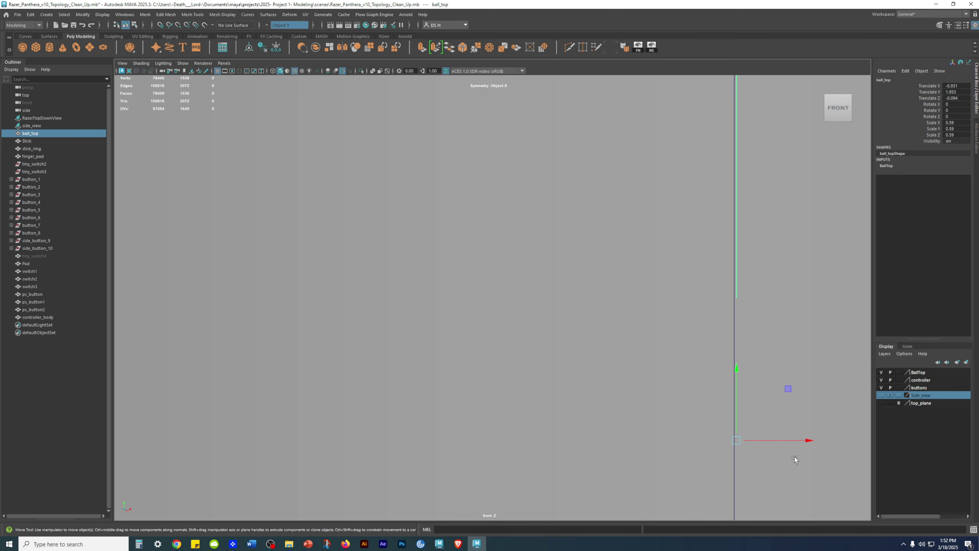
alt+middle_drag(804, 440, 730, 432)
scroll(658, 388, down, 5)
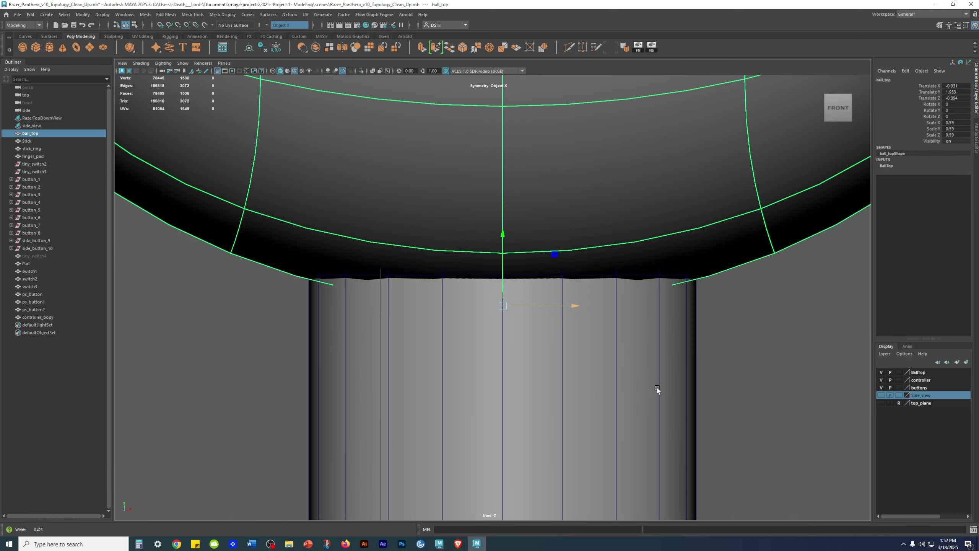
scroll(520, 356, up, 6)
scroll(775, 384, down, 5)
scroll(776, 384, up, 5)
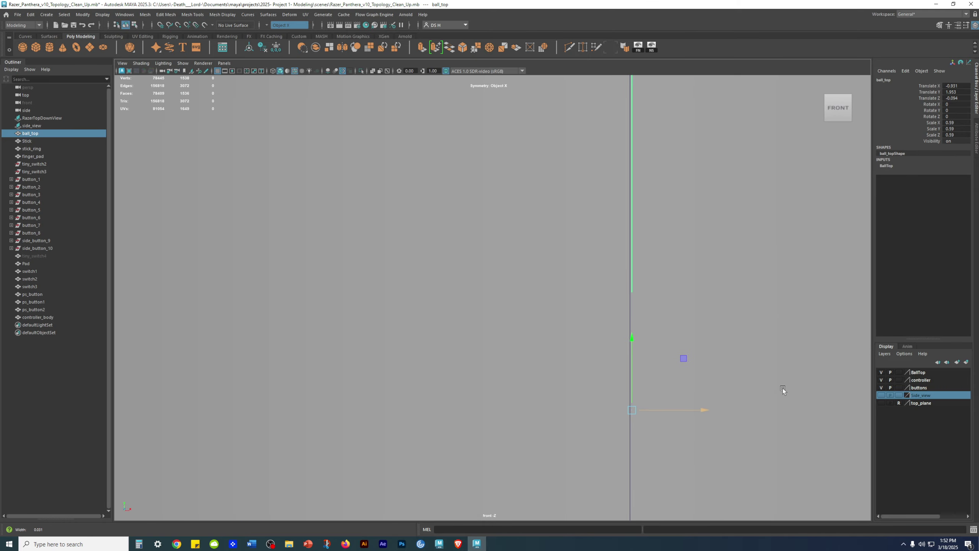
alt+middle_drag(616, 367, 334, 250)
scroll(332, 250, down, 5)
scroll(332, 250, up, 5)
click(542, 351)
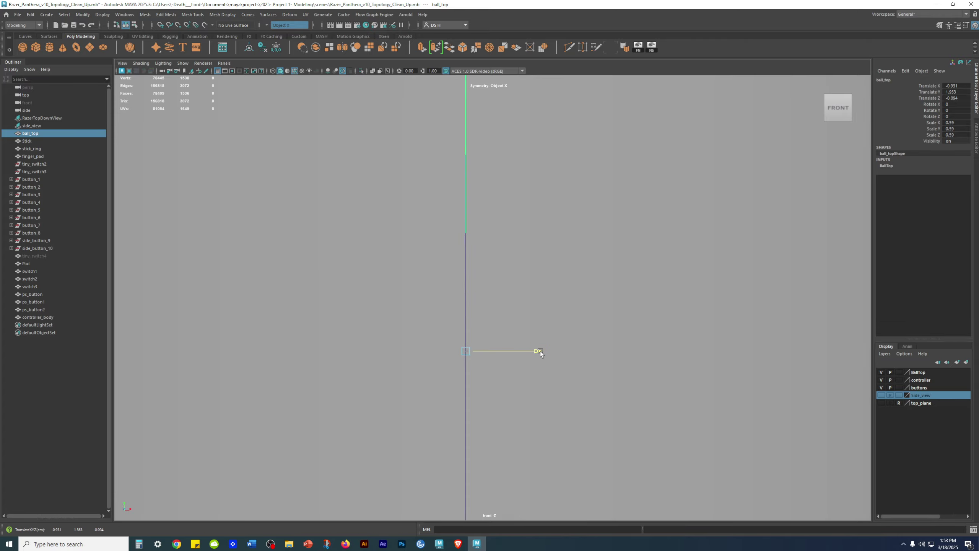
key(ctrl+z)
key(ctrl+y)
scroll(632, 367, down, 5)
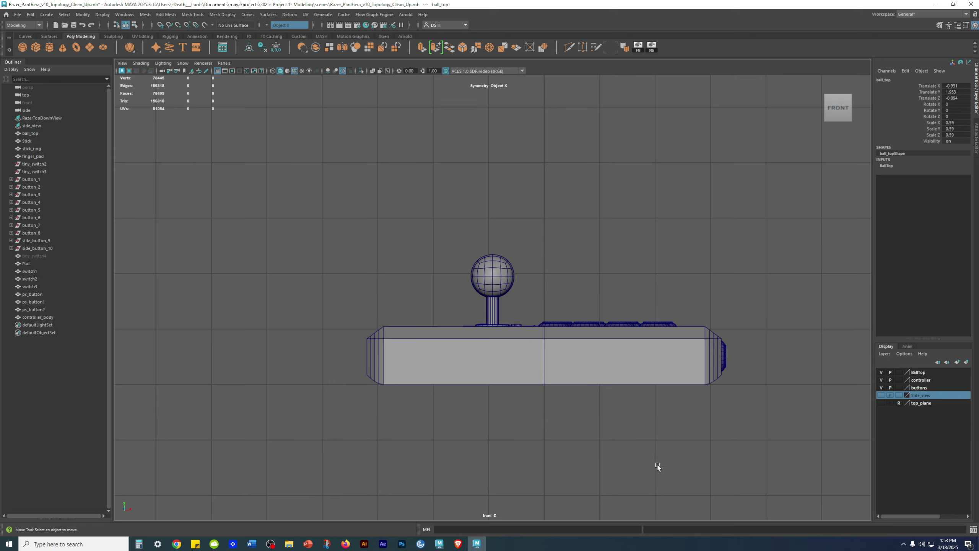
Step: Deselect the ball top and check its alignment on the stick in the front, side and perspective views
click(657, 468)
scroll(625, 396, up, 10)
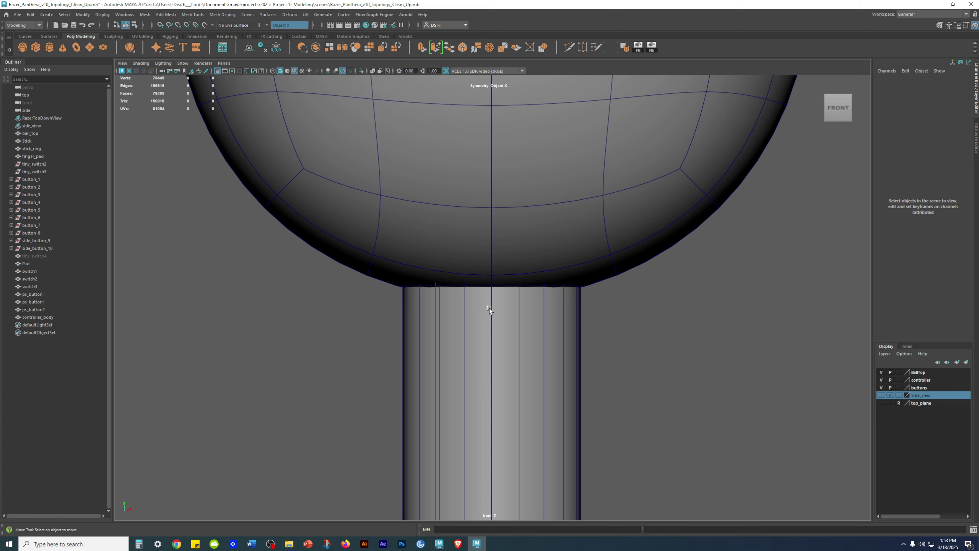
key(space)
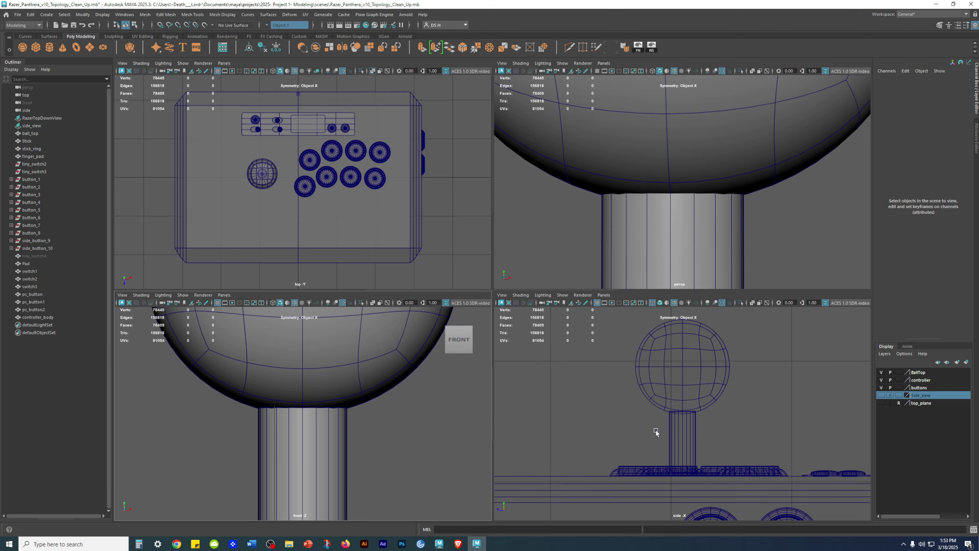
key(space)
scroll(650, 343, up, 5)
scroll(650, 343, up, 2)
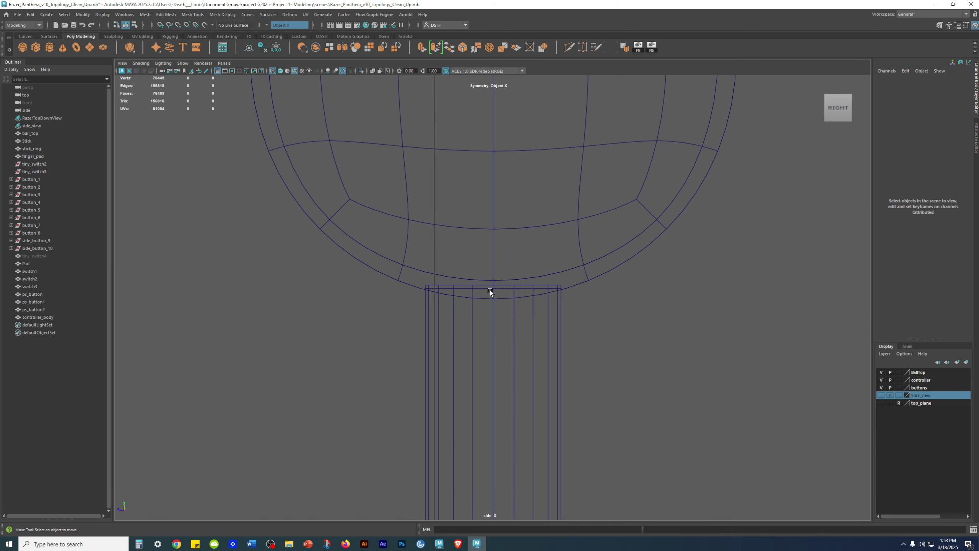
key(space)
key(space)
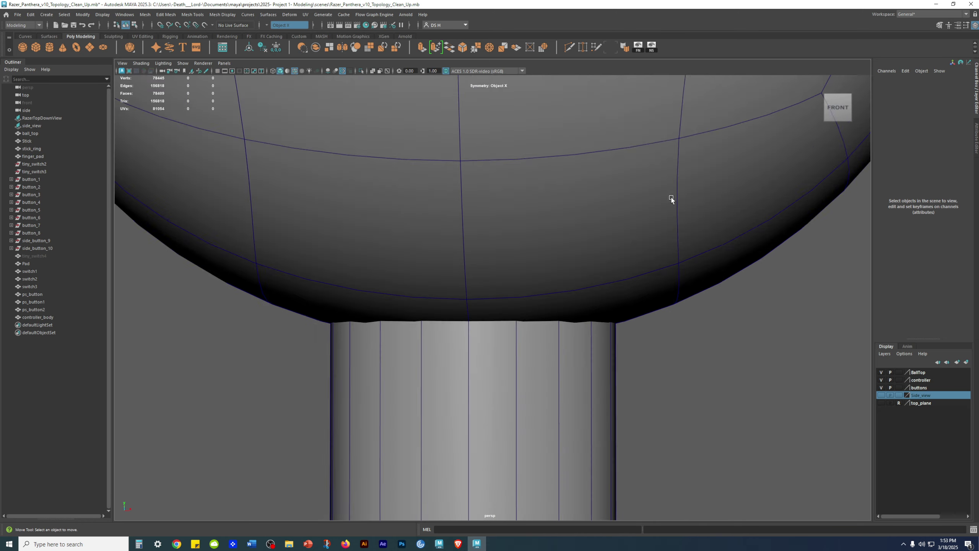
scroll(553, 266, down, 3)
alt+drag(553, 265, 723, 258)
alt+drag(512, 297, 570, 328)
alt+drag(510, 281, 806, 398)
scroll(604, 338, down, 10)
alt+middle_drag(528, 292, 456, 247)
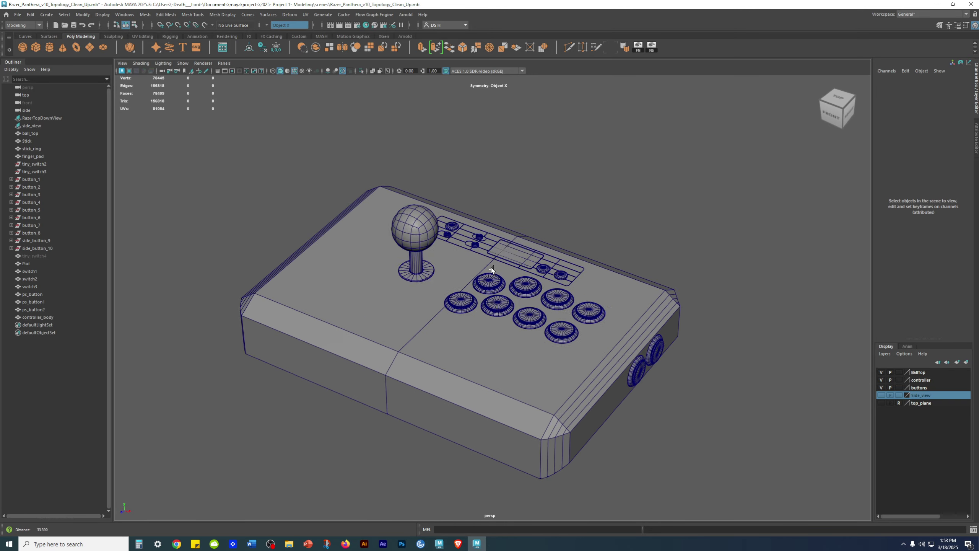
Step: Select the base of button_7 and check which parts its group contains
alt+right_drag(456, 246, 674, 394)
click(555, 330)
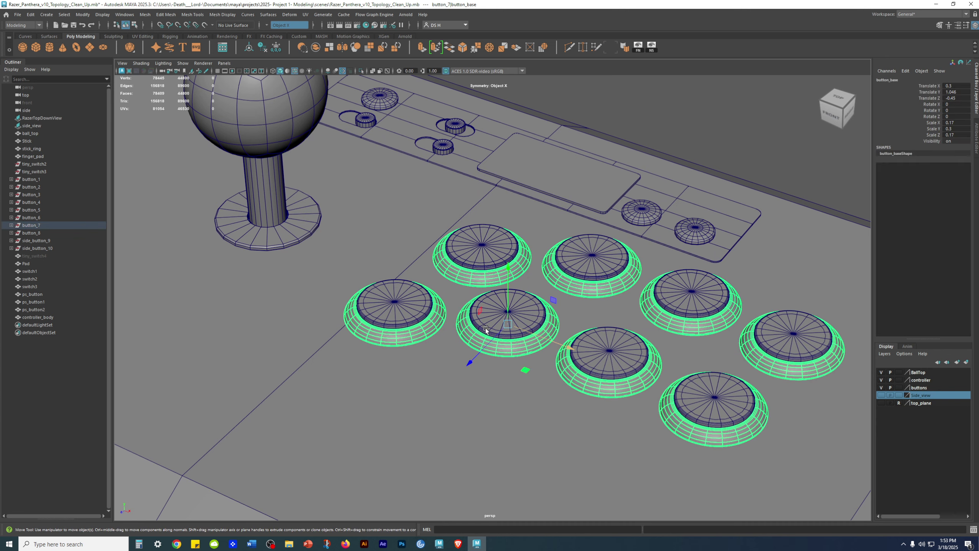
scroll(485, 330, up, 5)
click(11, 225)
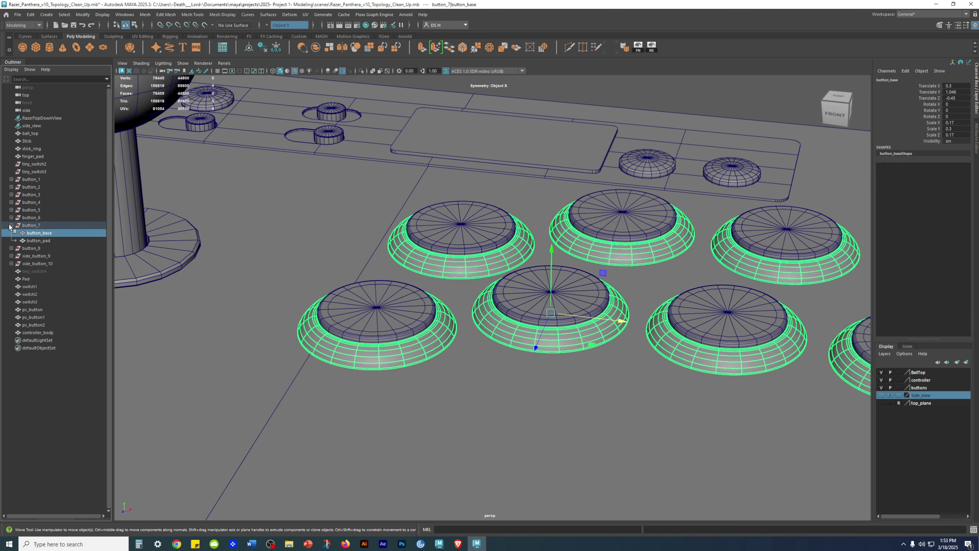
click(38, 241)
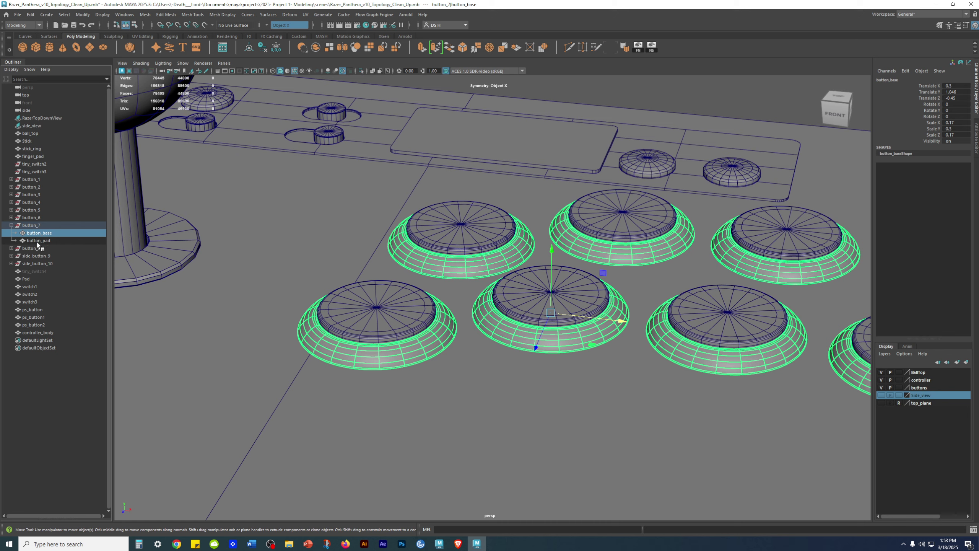
click(12, 225)
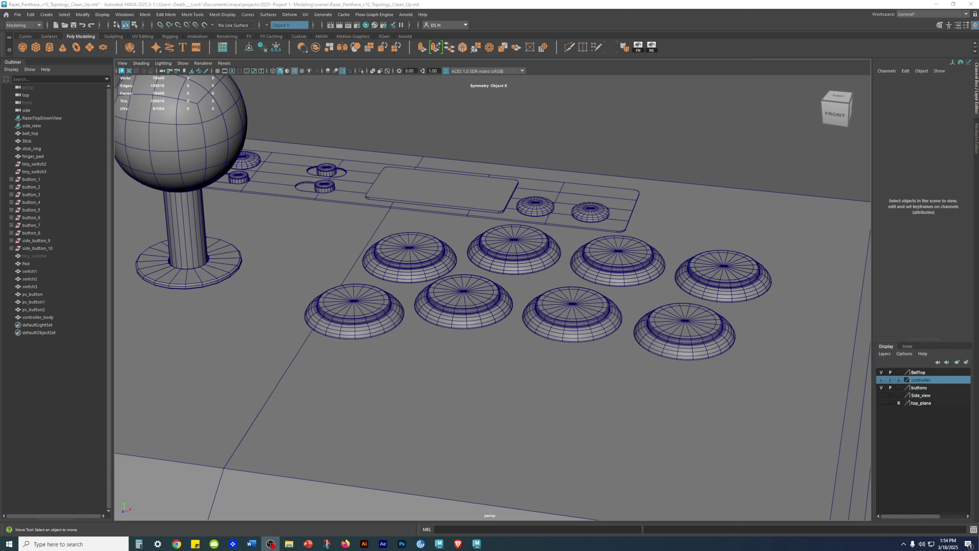
Step: Examine the controller body and the controller layer's contents in the perspective view, switching to wireframe
alt+right_drag(705, 398, 550, 385)
alt+middle_drag(550, 385, 540, 297)
alt+drag(540, 297, 551, 326)
alt+right_drag(551, 326, 679, 355)
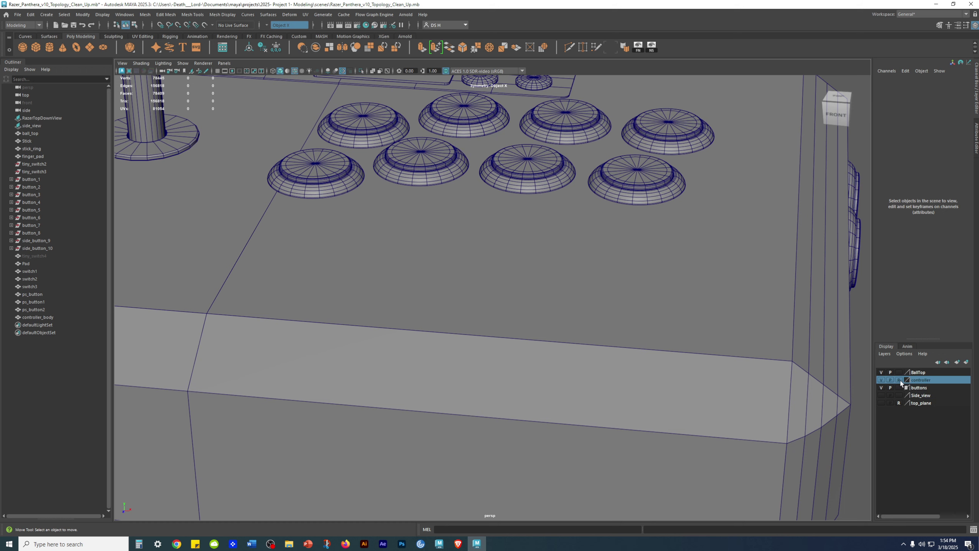
alt+right_drag(785, 371, 850, 402)
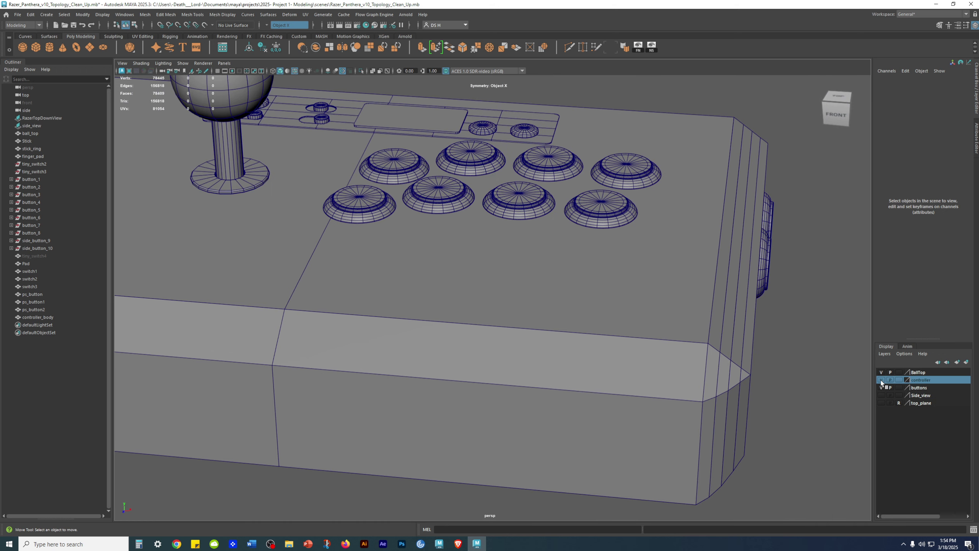
alt+right_drag(883, 381, 595, 376)
key(4)
alt+right_drag(776, 376, 883, 401)
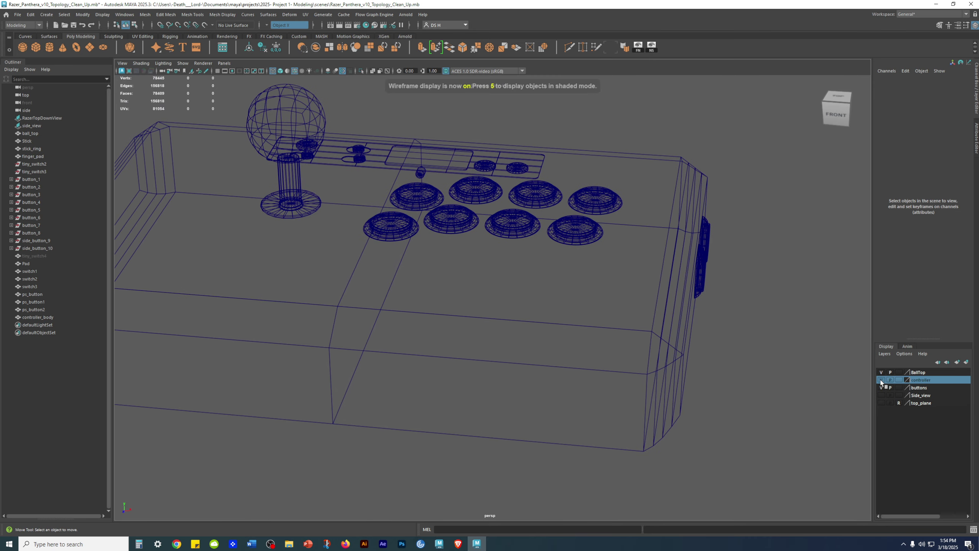
Step: Return to shaded display and add the controller body to the controller display layer
key(5)
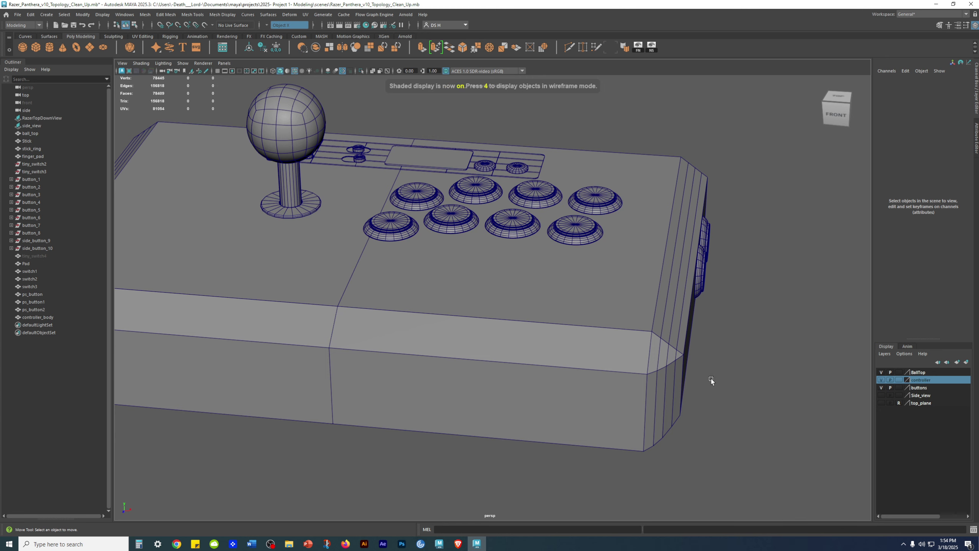
click(645, 344)
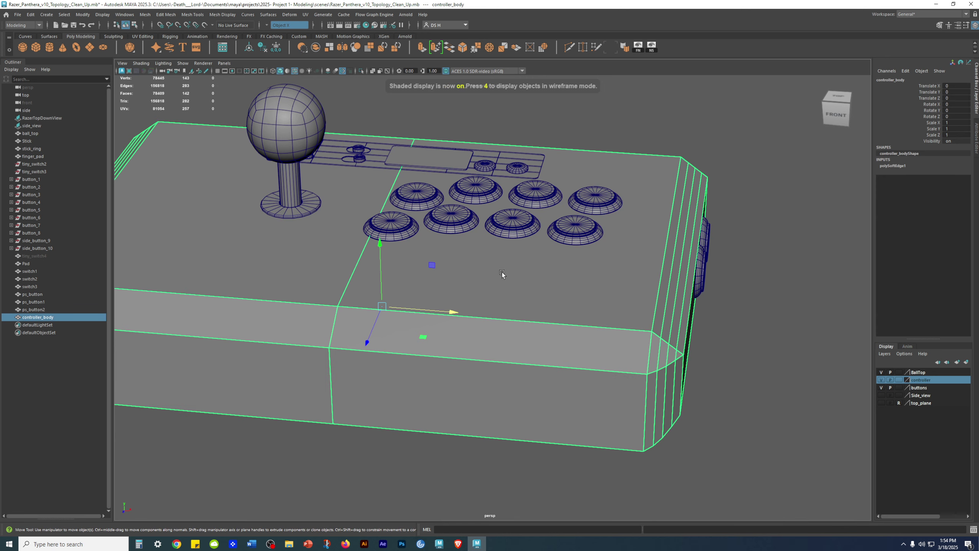
right_click(918, 380)
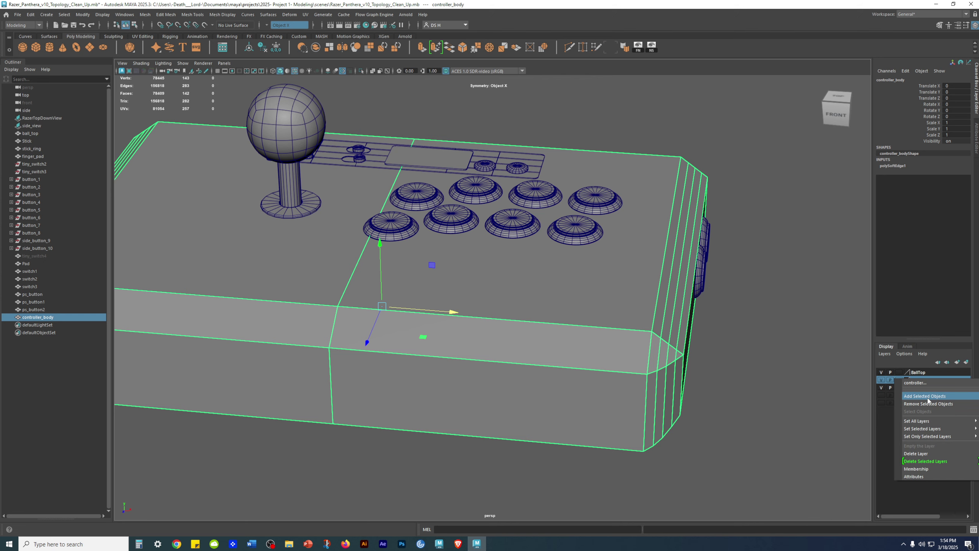
click(929, 396)
Step: Toggle the controller layer's visibility to test its membership, set the layer to Reference and deselect the body
click(882, 380)
click(881, 381)
click(898, 380)
click(898, 380)
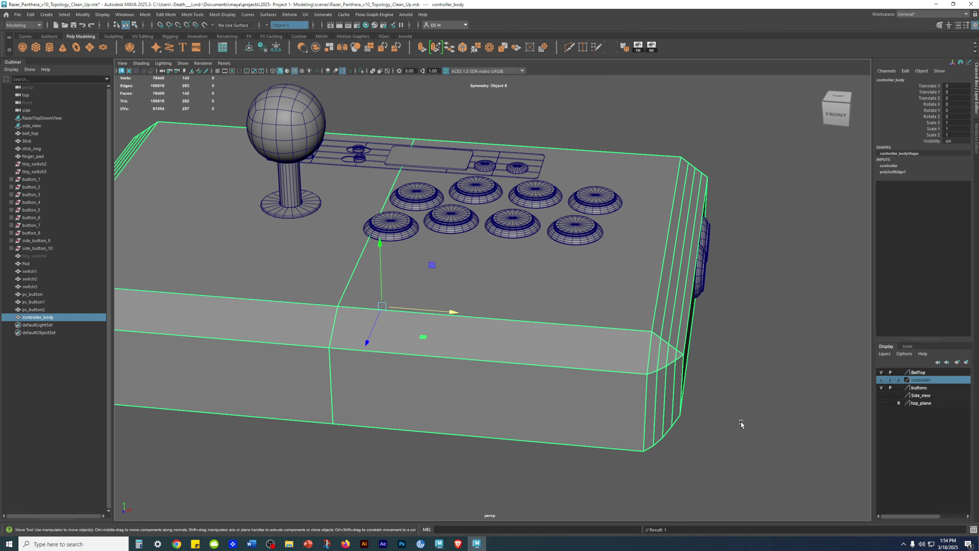
click(764, 399)
Step: Examine the controller model's bevelled corners, side buttons and overall shape from several perspective angles
alt+drag(763, 400, 682, 385)
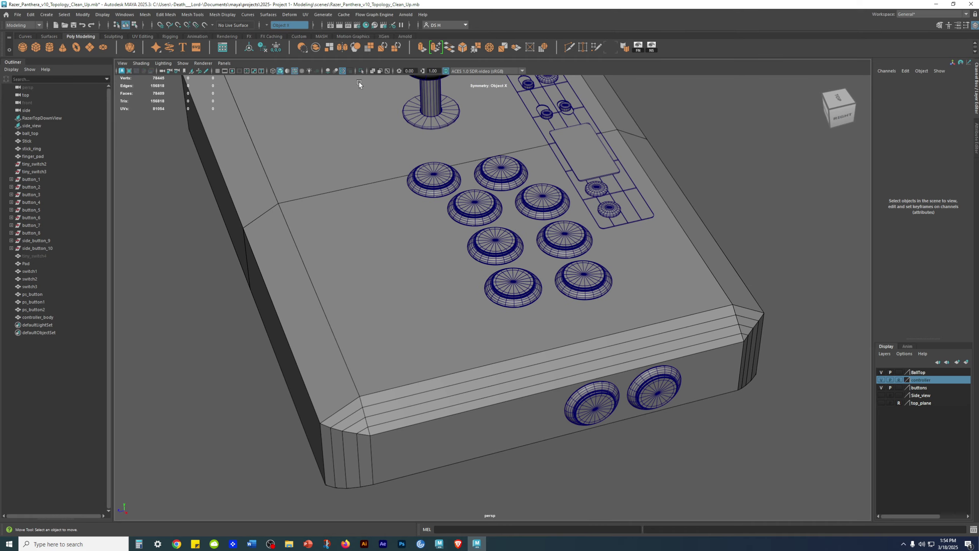
alt+drag(482, 216, 561, 307)
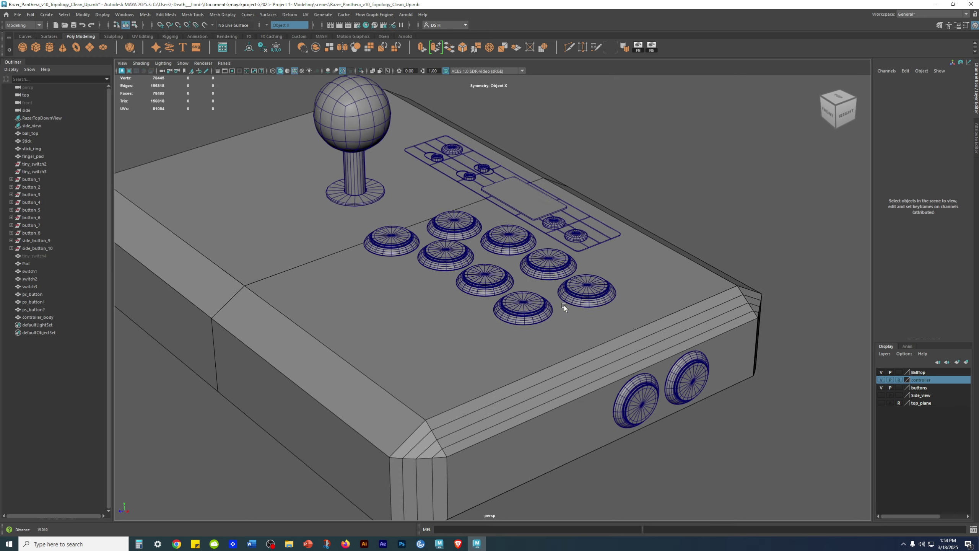
scroll(567, 308, up, 5)
click(570, 309)
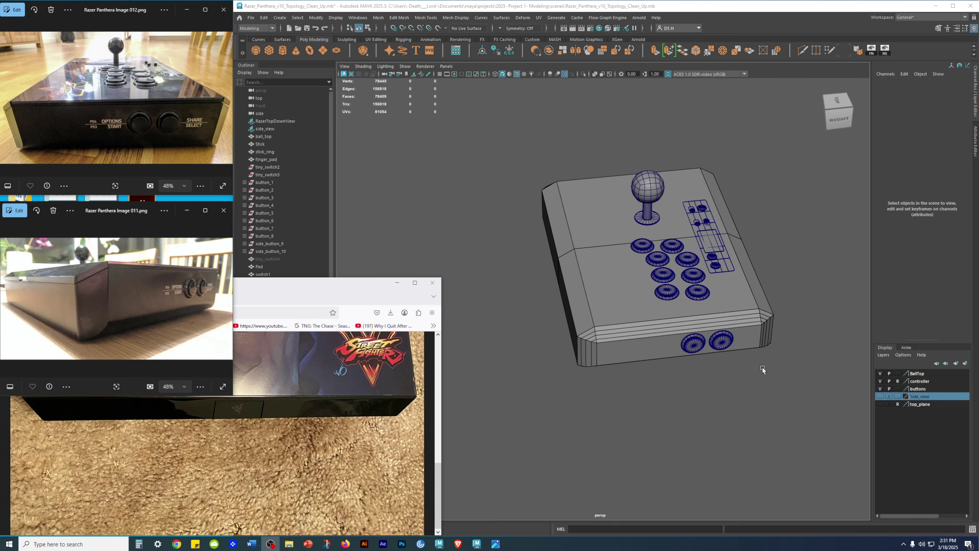
click(510, 250)
alt+drag(509, 250, 797, 399)
key(f)
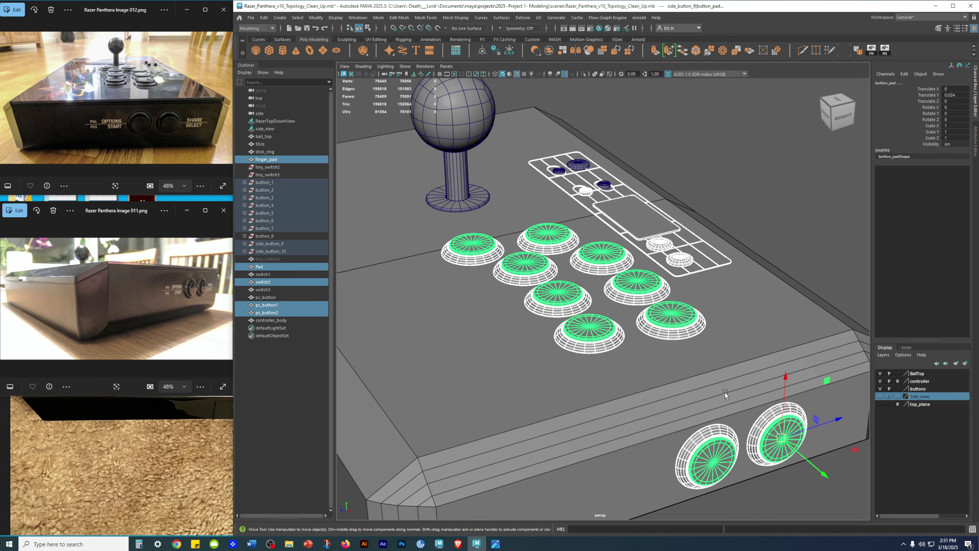
click(779, 222)
alt+right_drag(775, 238, 546, 260)
alt+middle_drag(545, 261, 526, 227)
alt+drag(526, 227, 532, 185)
alt+right_drag(532, 185, 629, 257)
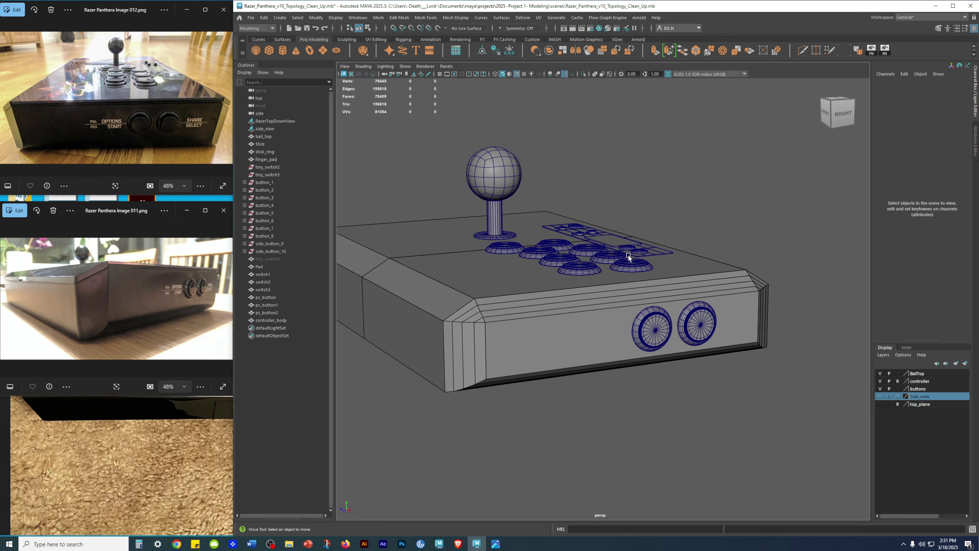
alt+middle_drag(539, 236, 697, 239)
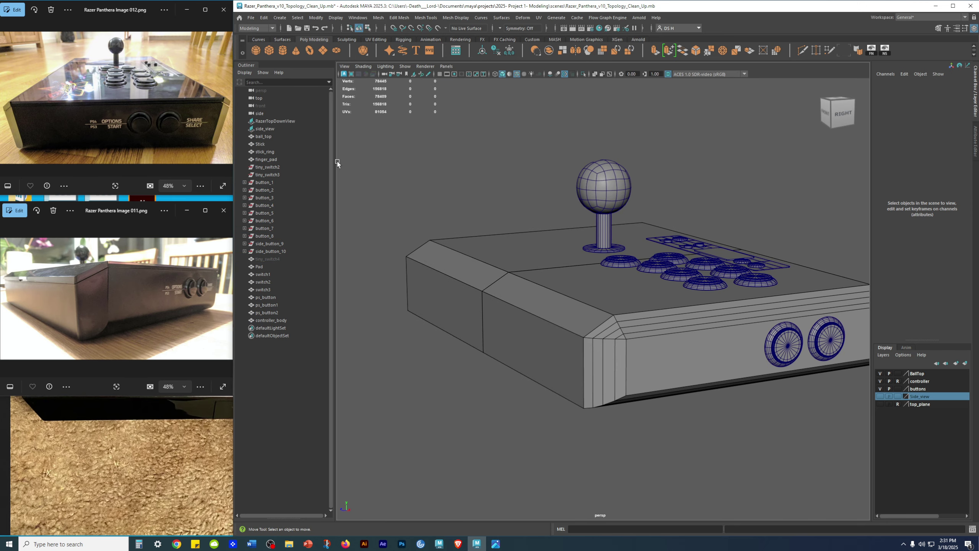
Step: Widen the two side-view reference photo windows and fit a narrower Maya window beside them with the Outliner collapsed
click(150, 108)
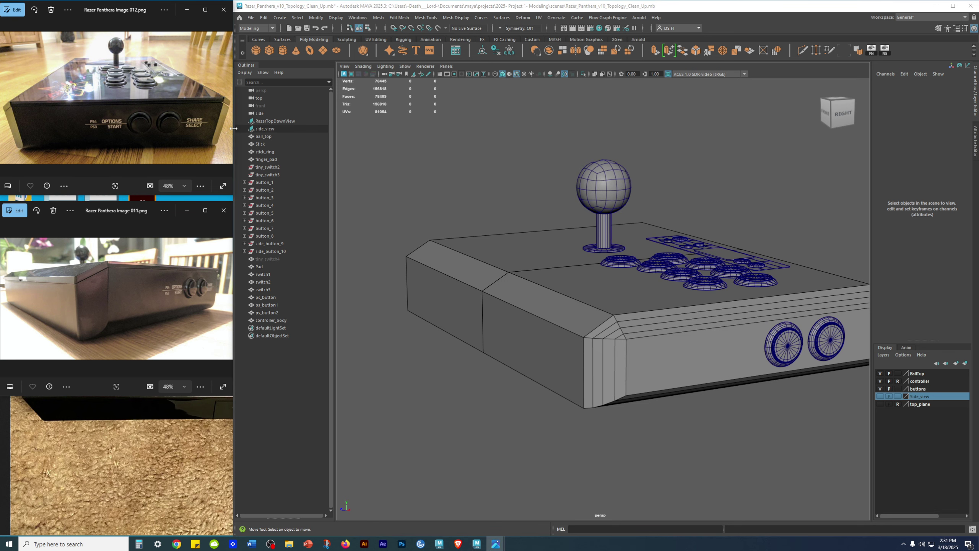
drag(233, 123, 277, 122)
click(292, 129)
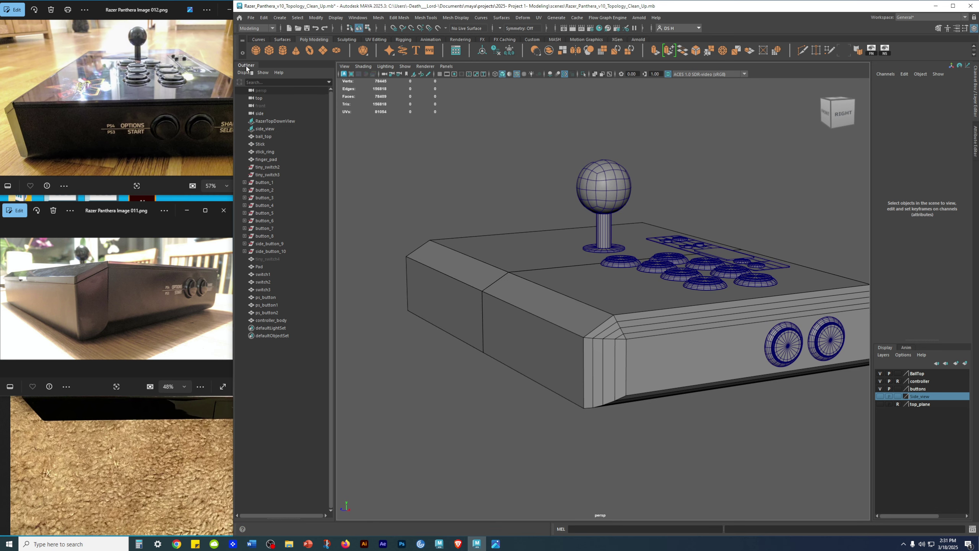
click(237, 75)
drag(232, 80, 277, 61)
drag(235, 231, 277, 228)
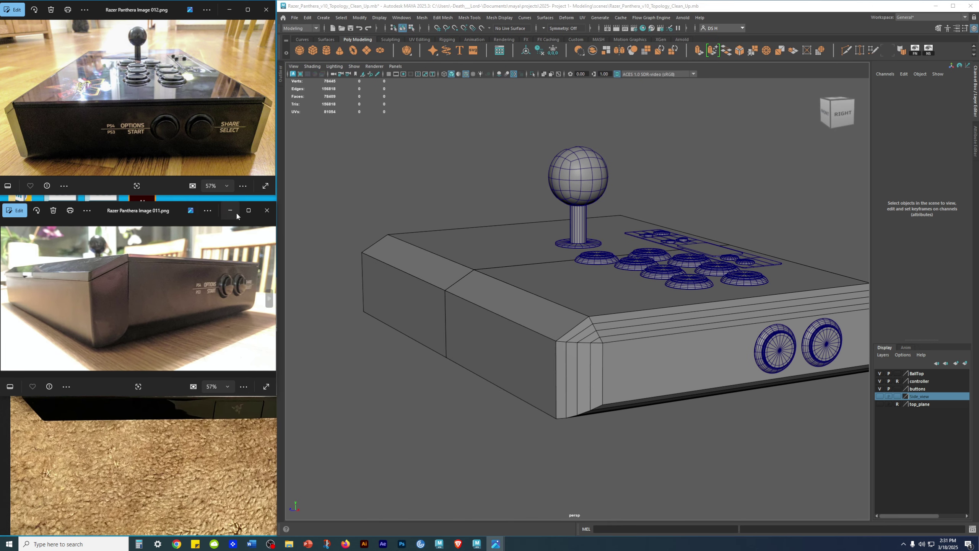
drag(176, 202, 176, 198)
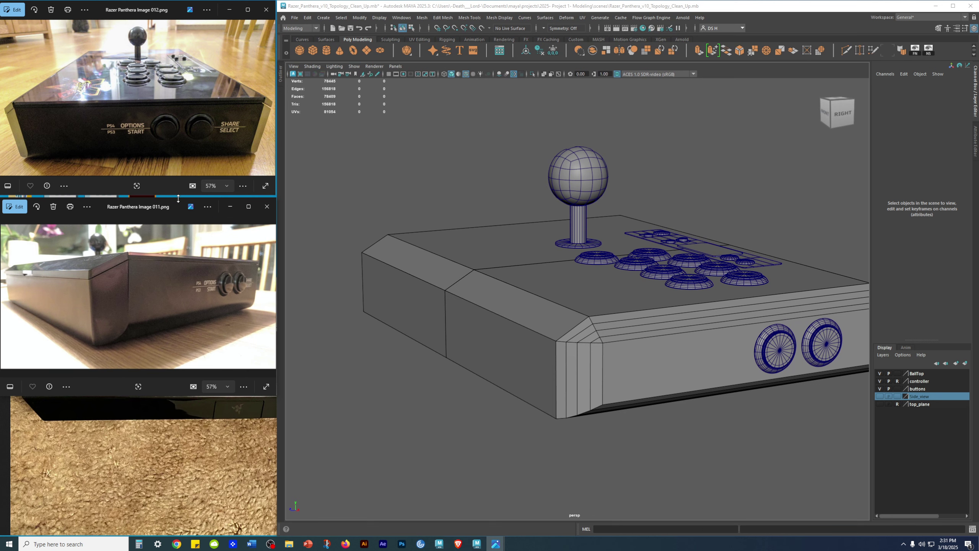
Step: Enlarge the browser window with the top-down controller photo, zoom in and examine the whole case outline
click(158, 485)
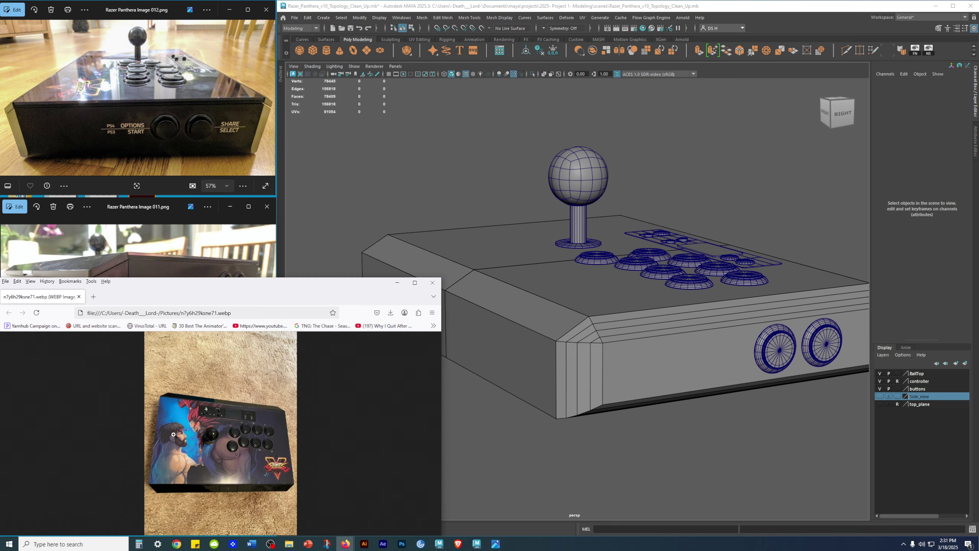
click(240, 467)
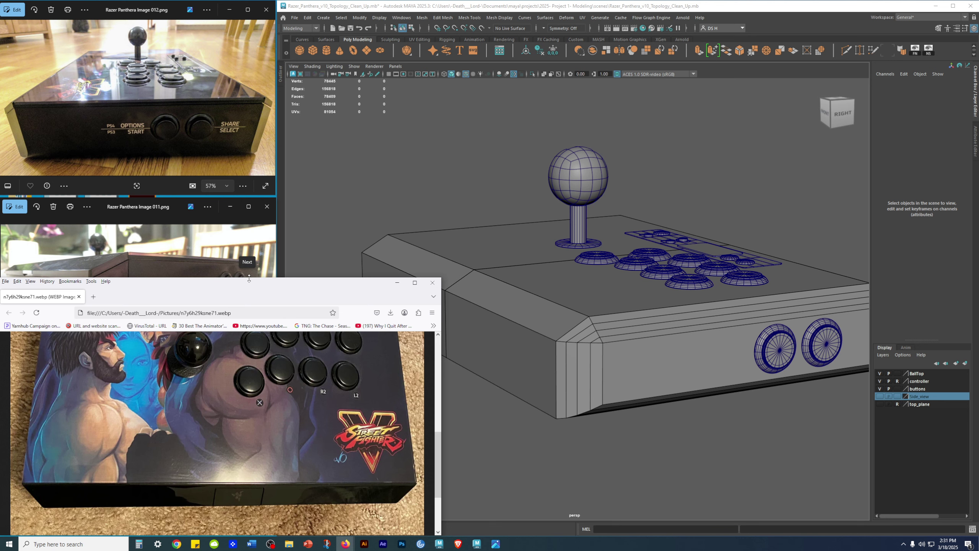
drag(248, 278, 247, 106)
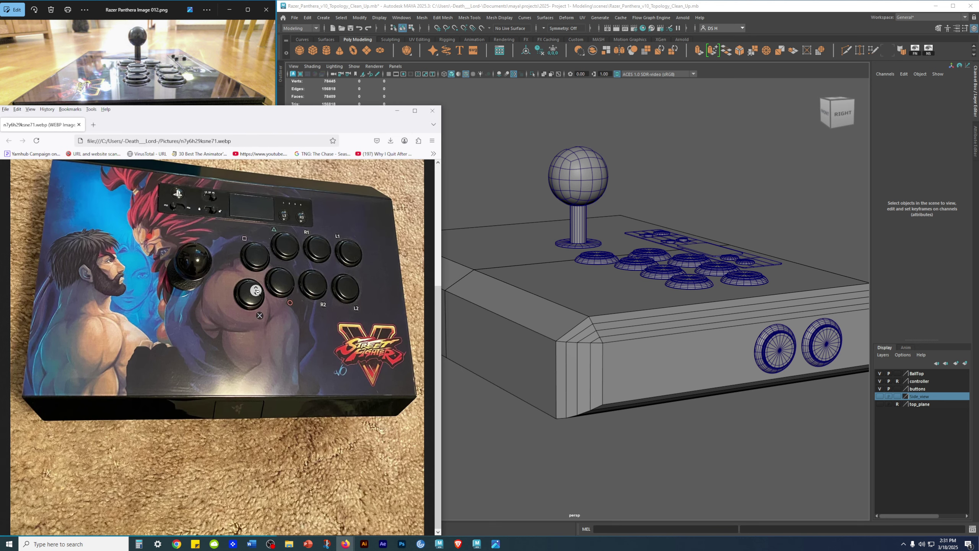
scroll(255, 288, up, 3)
scroll(266, 324, down, 3)
click(436, 306)
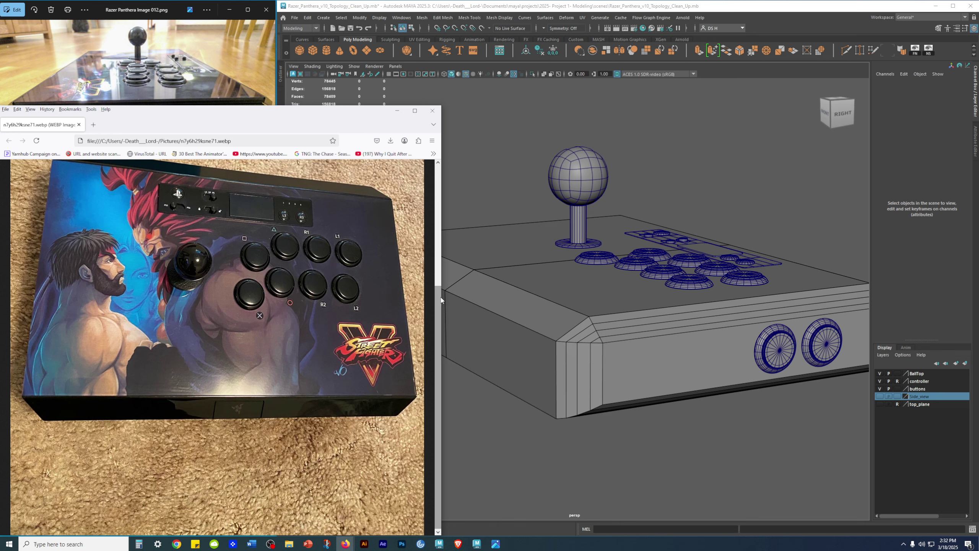
drag(437, 296, 439, 263)
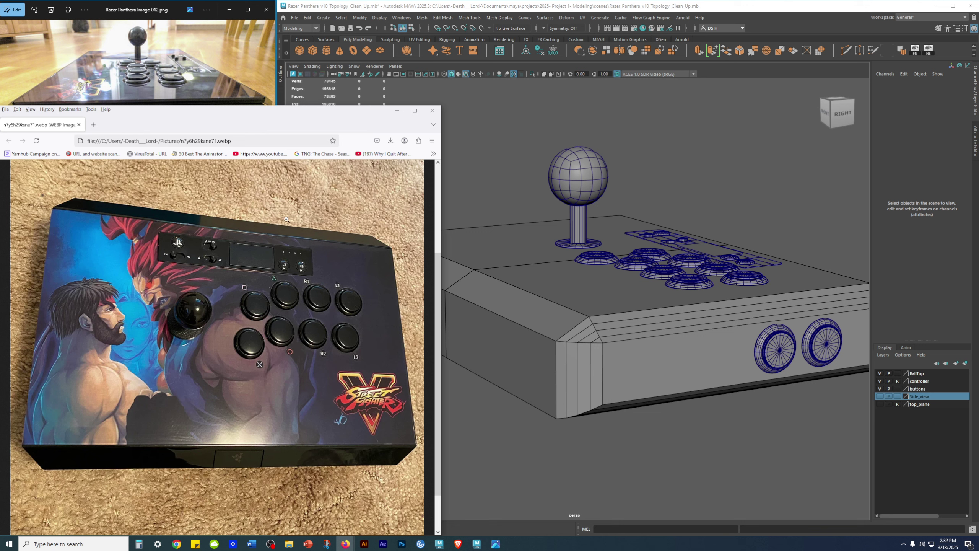
Step: Compare the side-view photos with the top-down photo, leaving the browser window reduced beneath the side-view windows
drag(344, 105, 371, 388)
click(119, 302)
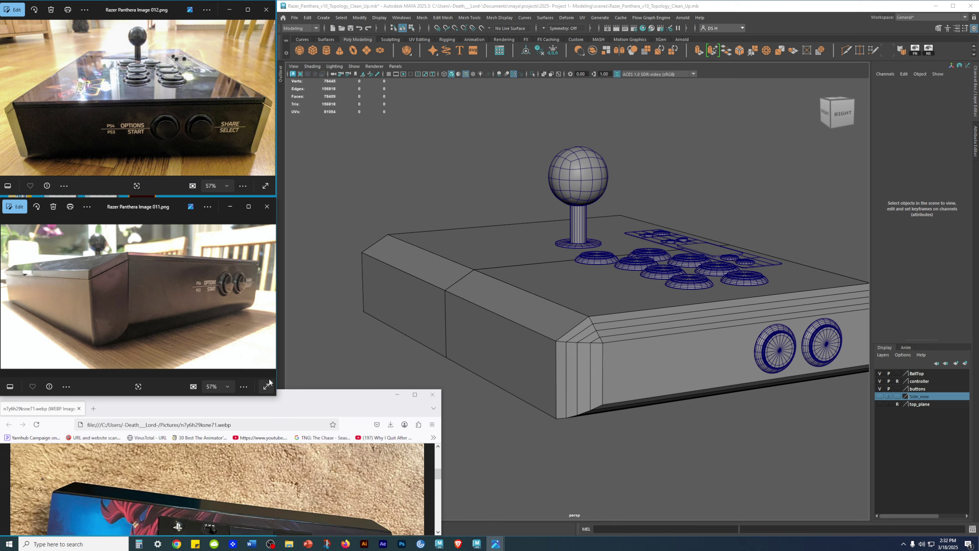
drag(272, 389, 262, 109)
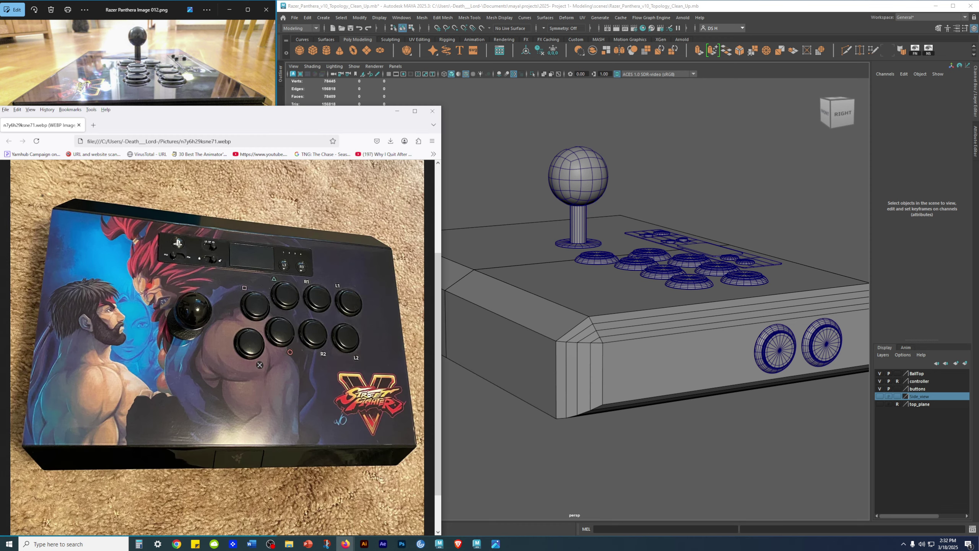
drag(268, 106, 257, 400)
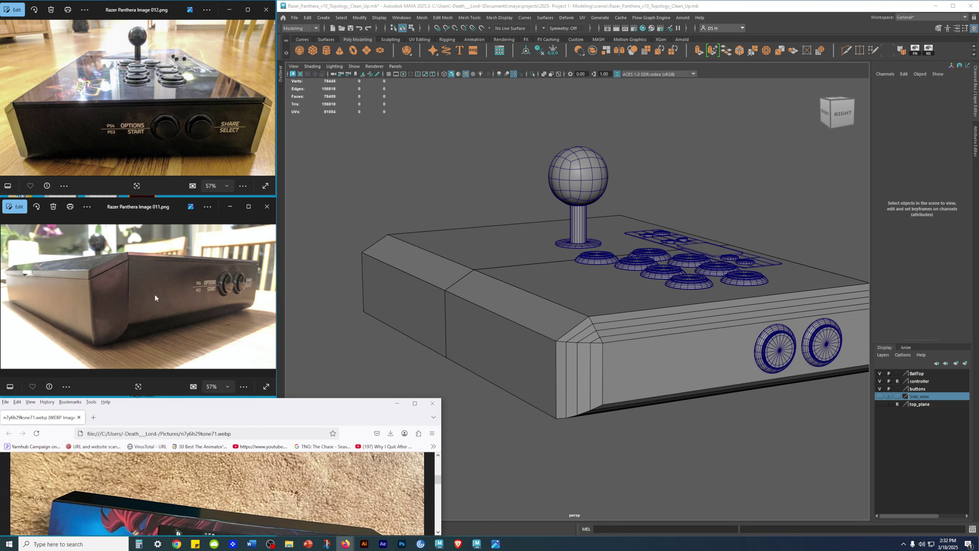